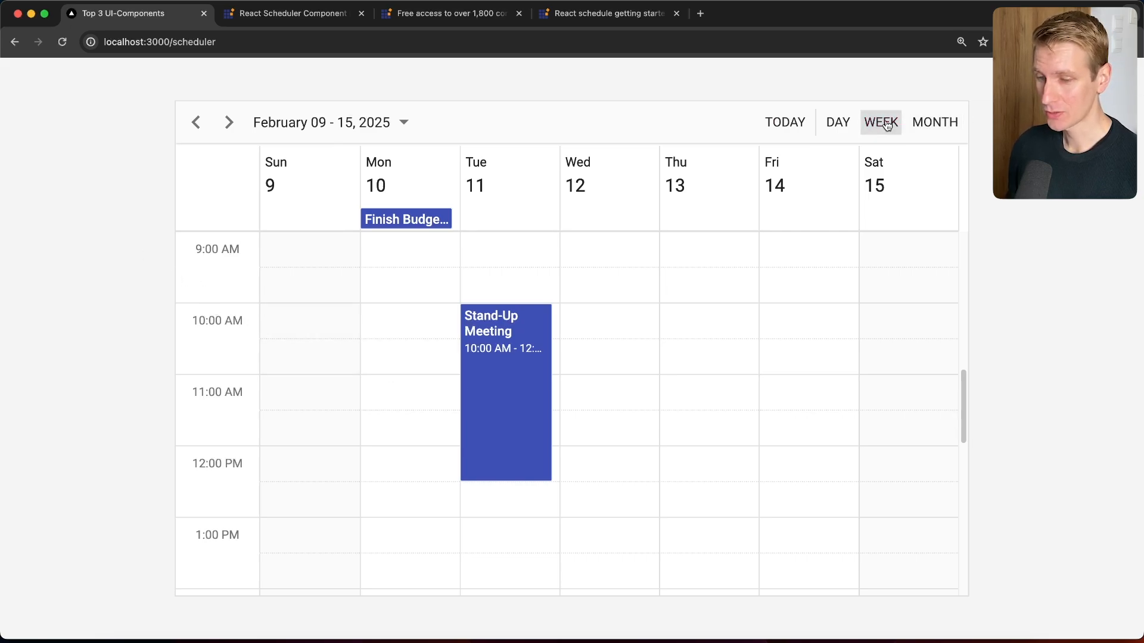
Try the Month and Day views, set the Stand-Up Meeting to repeat daily, then discard the edit
{"action": "left_click", "coordinate": [935, 123]}
{"action": "left_click", "coordinate": [838, 122]}
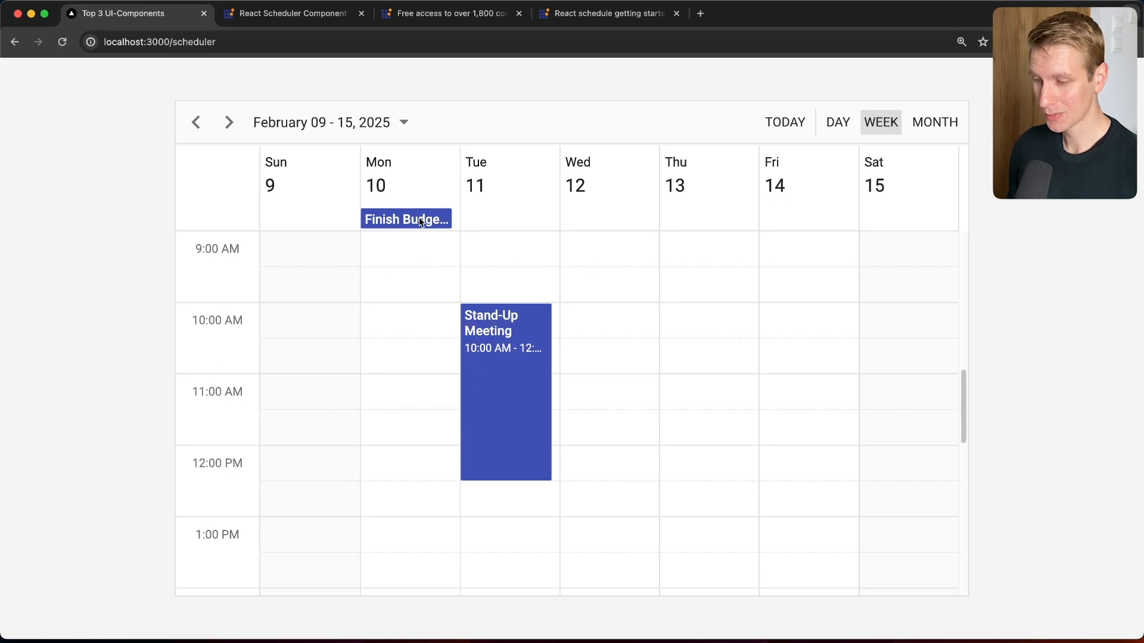
{"action": "left_click", "coordinate": [480, 343]}
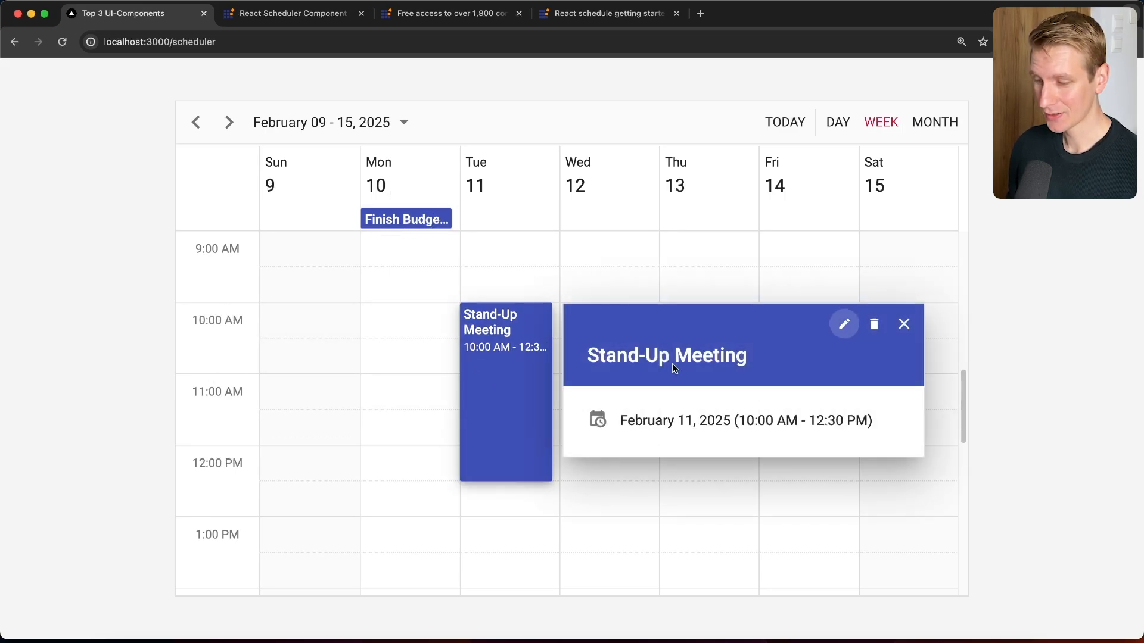
{"action": "left_click", "coordinate": [845, 326]}
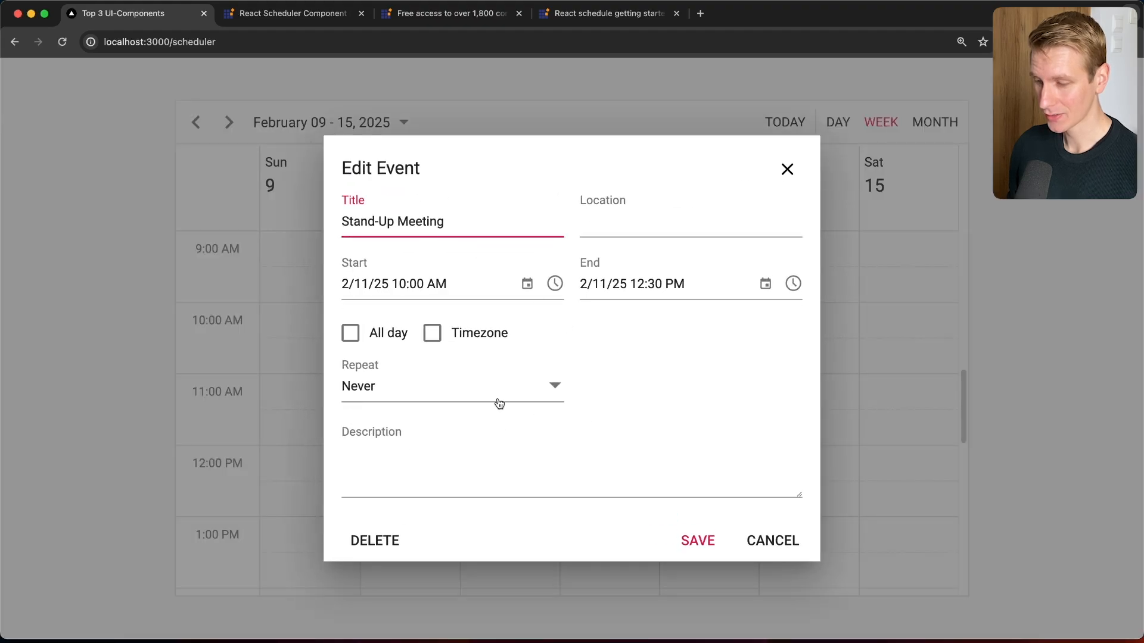
{"action": "left_click", "coordinate": [554, 386]}
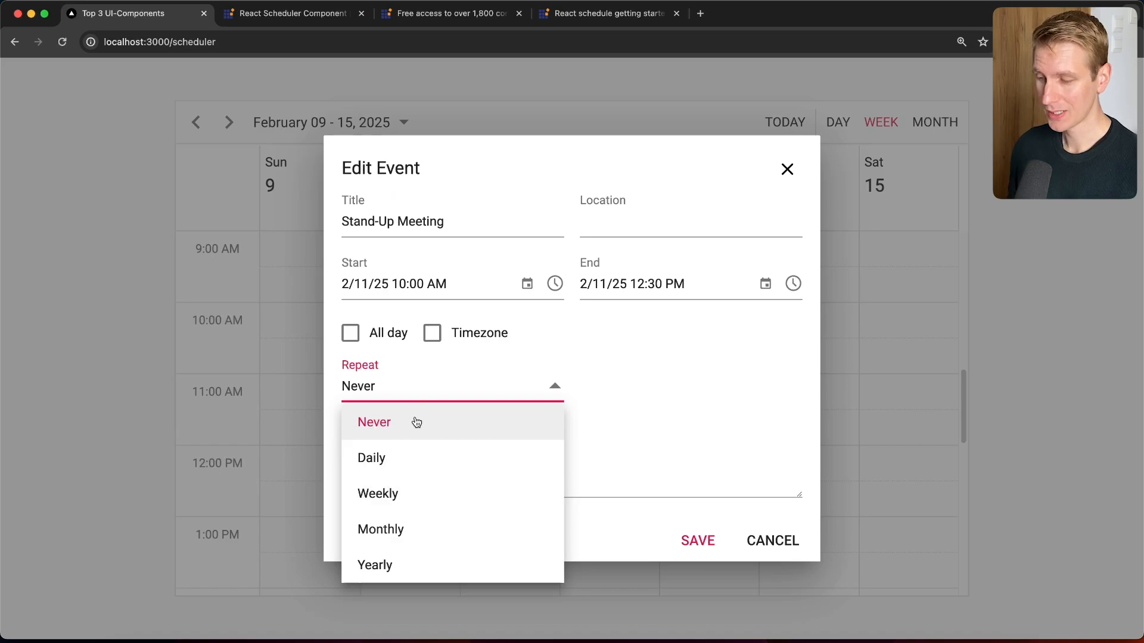
{"action": "left_click", "coordinate": [373, 457]}
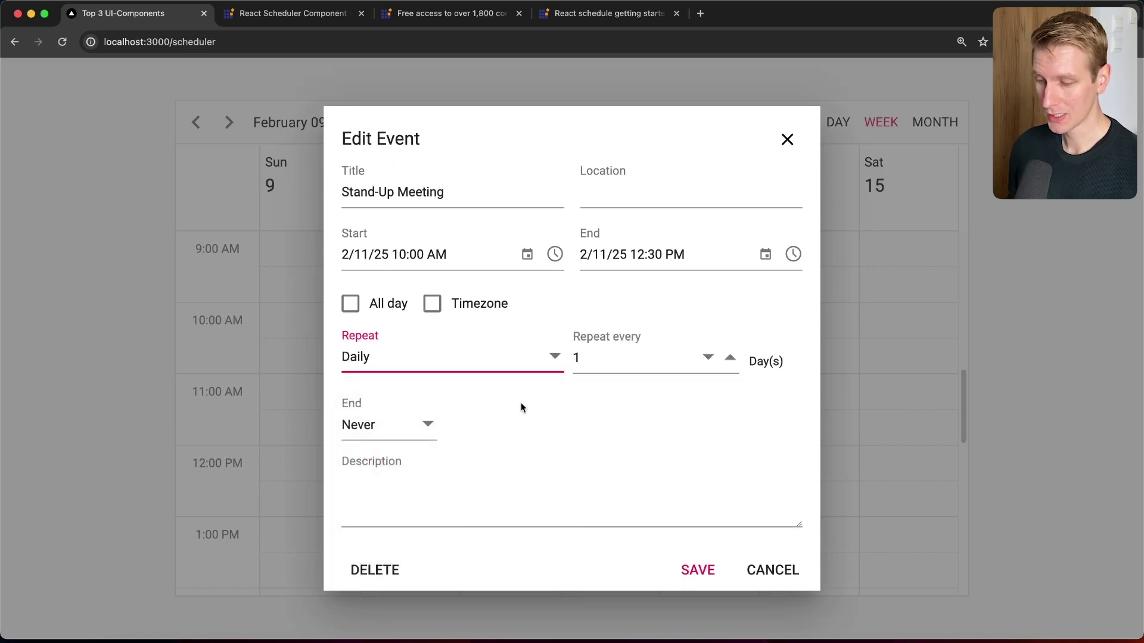
{"action": "left_click", "coordinate": [709, 360]}
{"action": "left_click", "coordinate": [770, 570]}
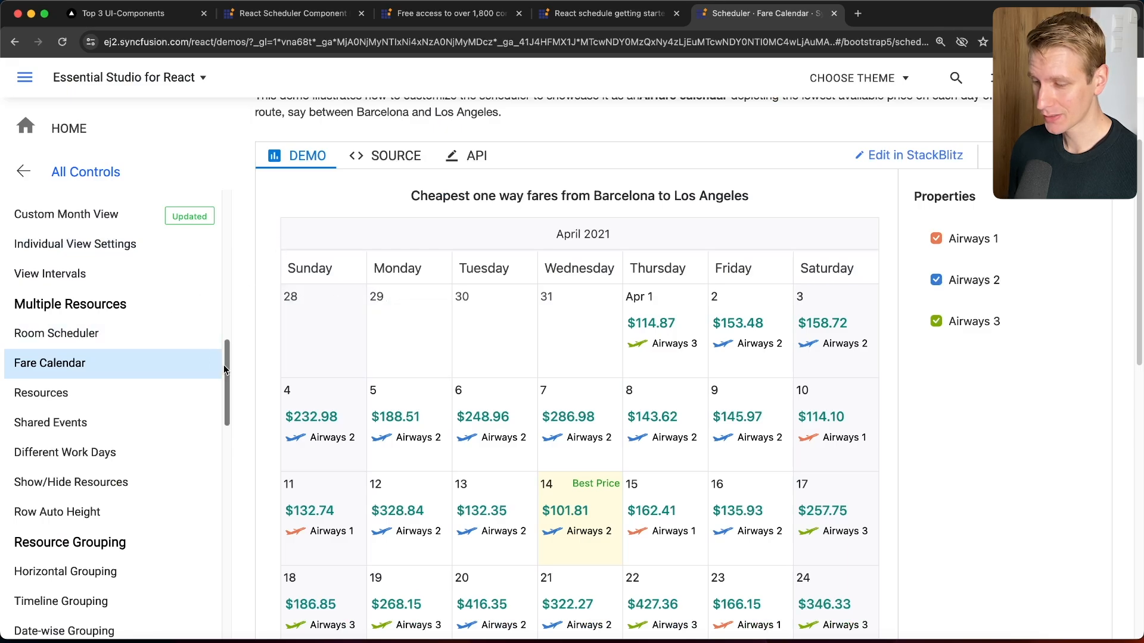
{"action": "scroll", "coordinate": [250, 358], "scroll_direction": "down", "scroll_amount": 1}
{"action": "scroll", "coordinate": [264, 322], "scroll_direction": "down", "scroll_amount": 3}
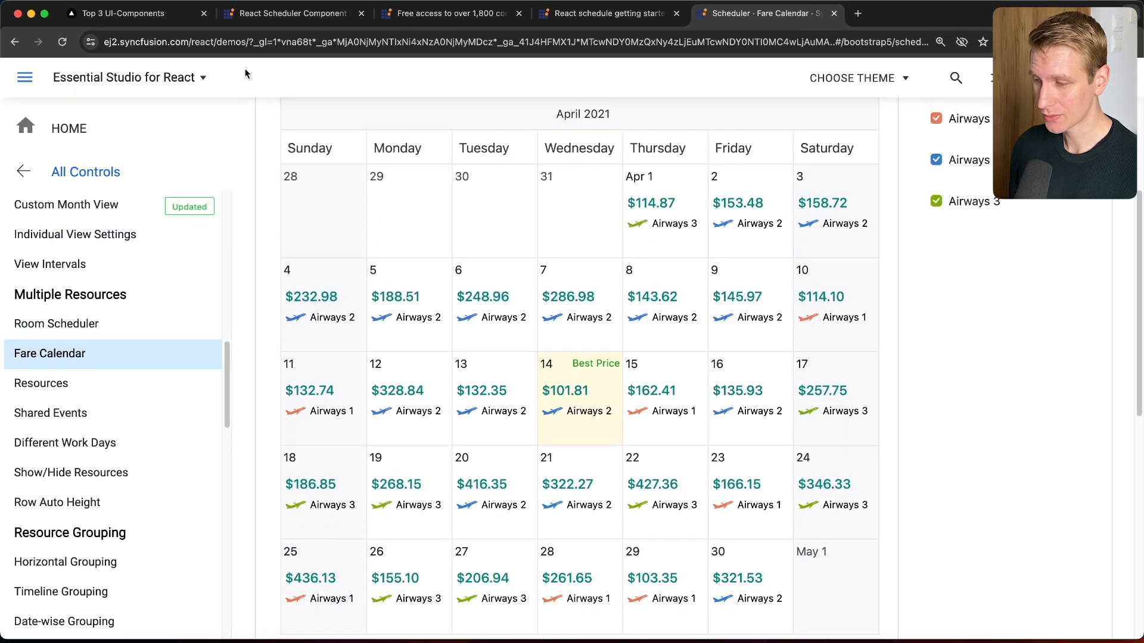
Load the Room Scheduler demo, review the Community License eligibility paragraph, and return to the local scheduler
{"action": "left_click", "coordinate": [286, 13]}
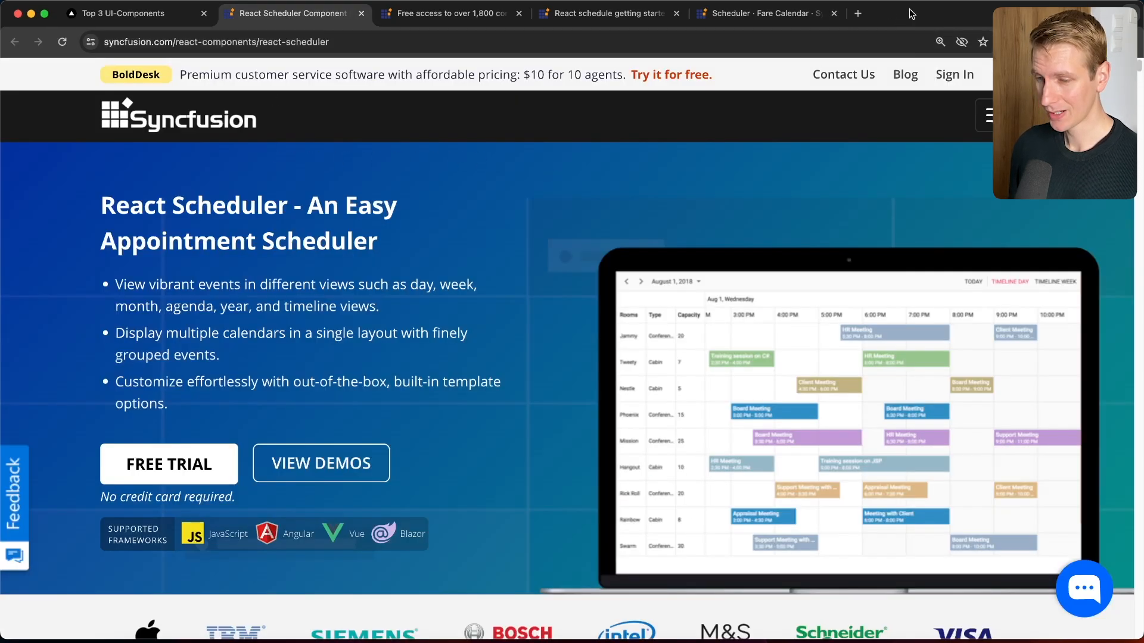
{"action": "left_click", "coordinate": [786, 14]}
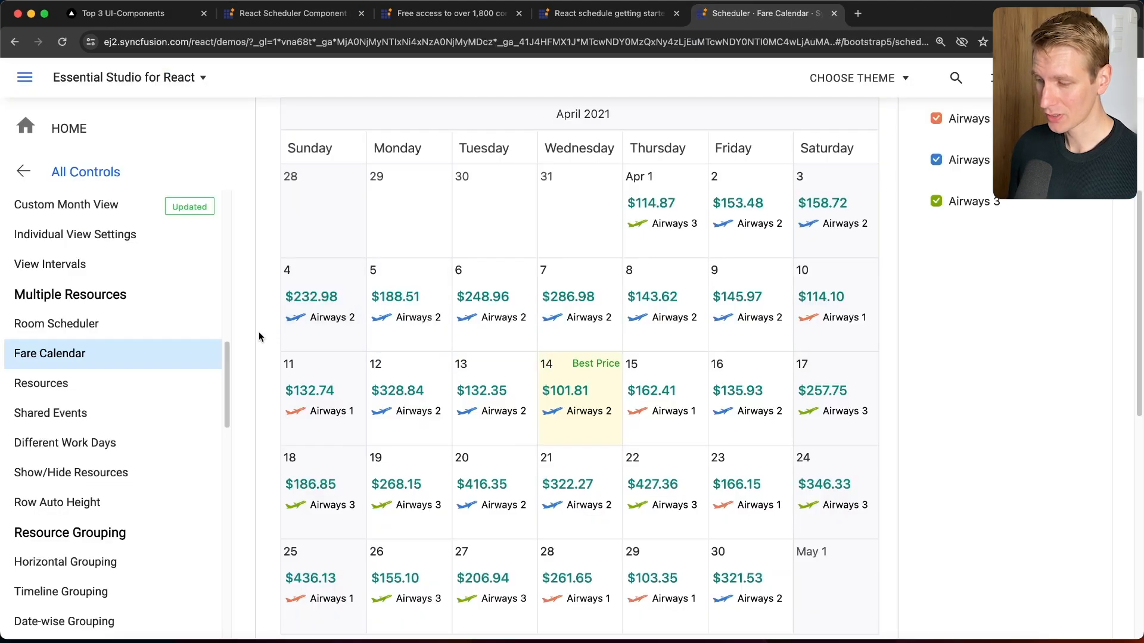
{"action": "scroll", "coordinate": [260, 337], "scroll_direction": "up", "scroll_amount": 1}
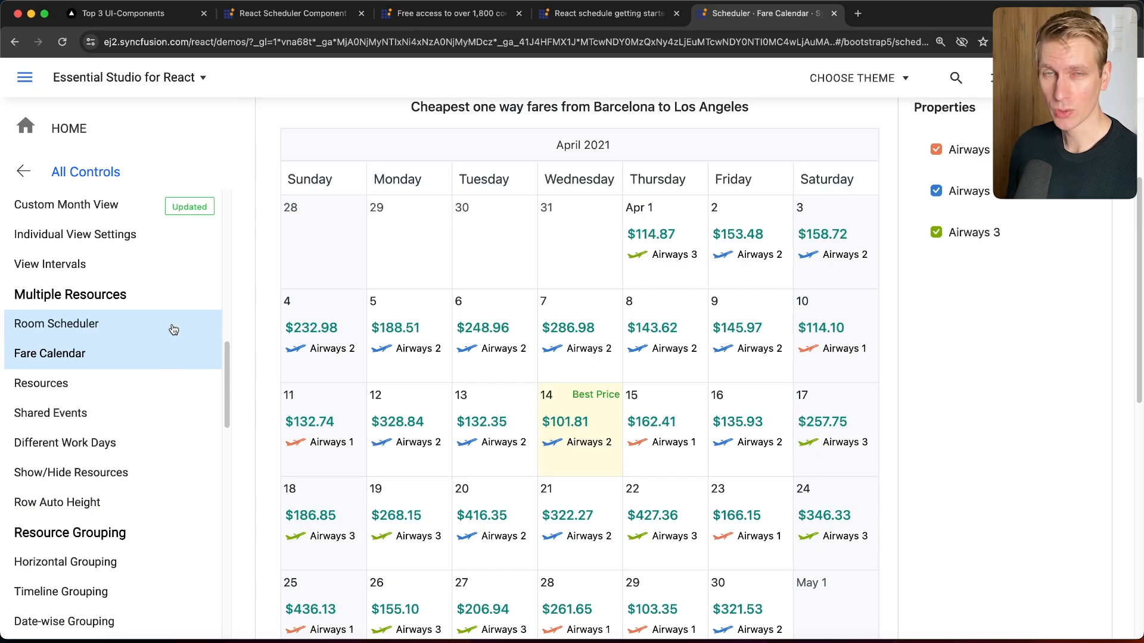
{"action": "left_click", "coordinate": [134, 331]}
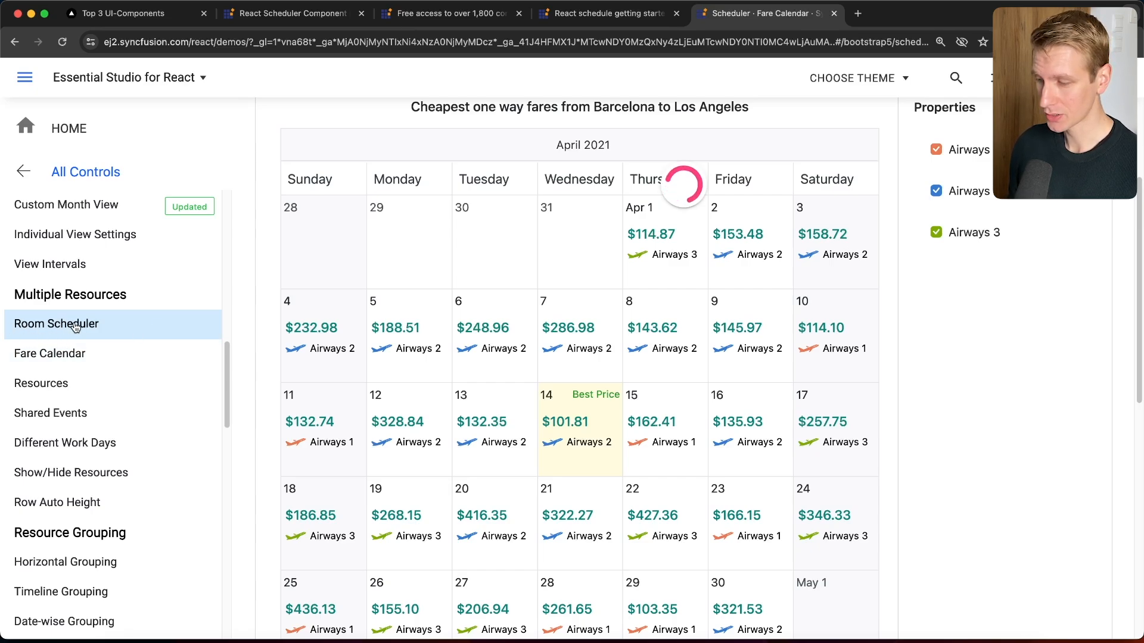
{"action": "scroll", "coordinate": [288, 388], "scroll_direction": "down", "scroll_amount": 3}
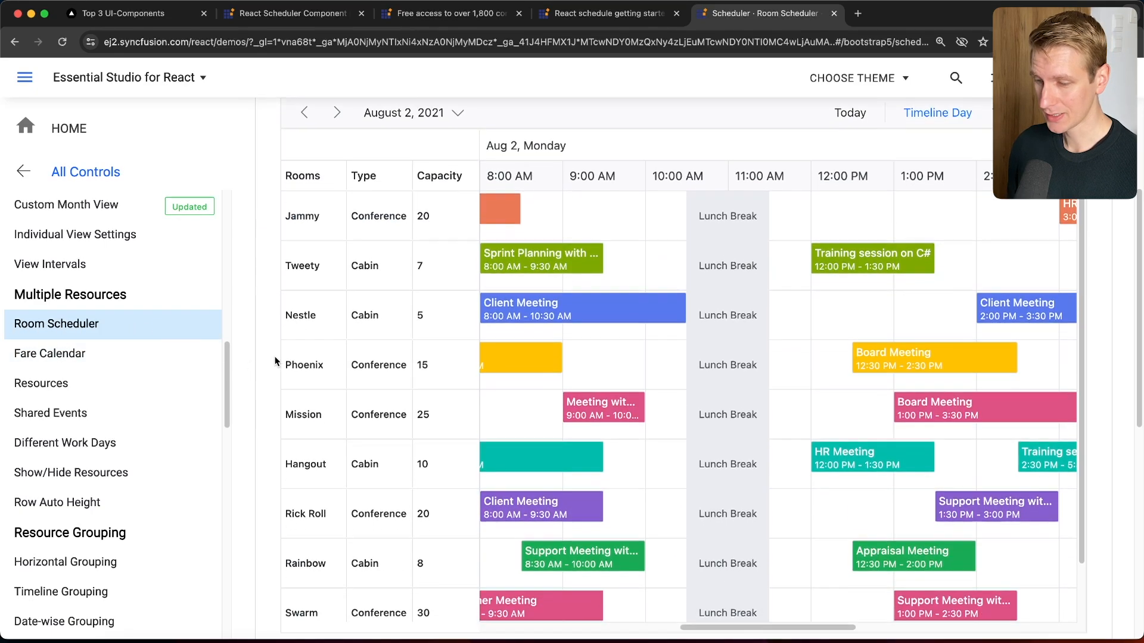
{"action": "scroll", "coordinate": [429, 358], "scroll_direction": "down", "scroll_amount": 5}
{"action": "scroll", "coordinate": [671, 348], "scroll_direction": "up", "scroll_amount": 2}
{"action": "scroll", "coordinate": [670, 349], "scroll_direction": "up", "scroll_amount": 3}
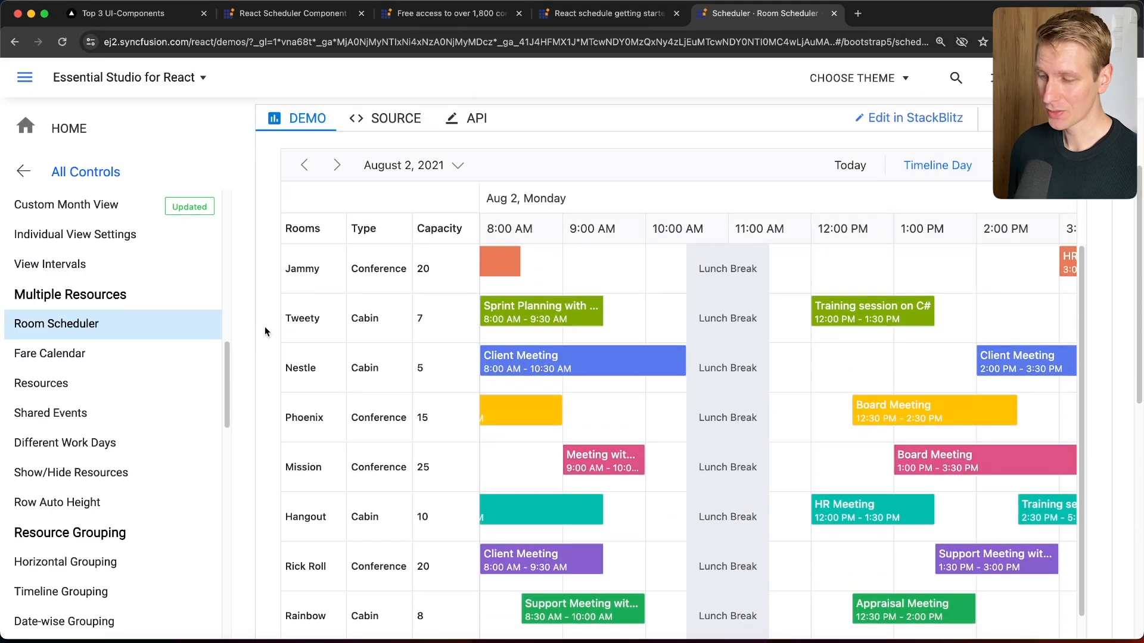
{"action": "scroll", "coordinate": [264, 326], "scroll_direction": "down", "scroll_amount": 1}
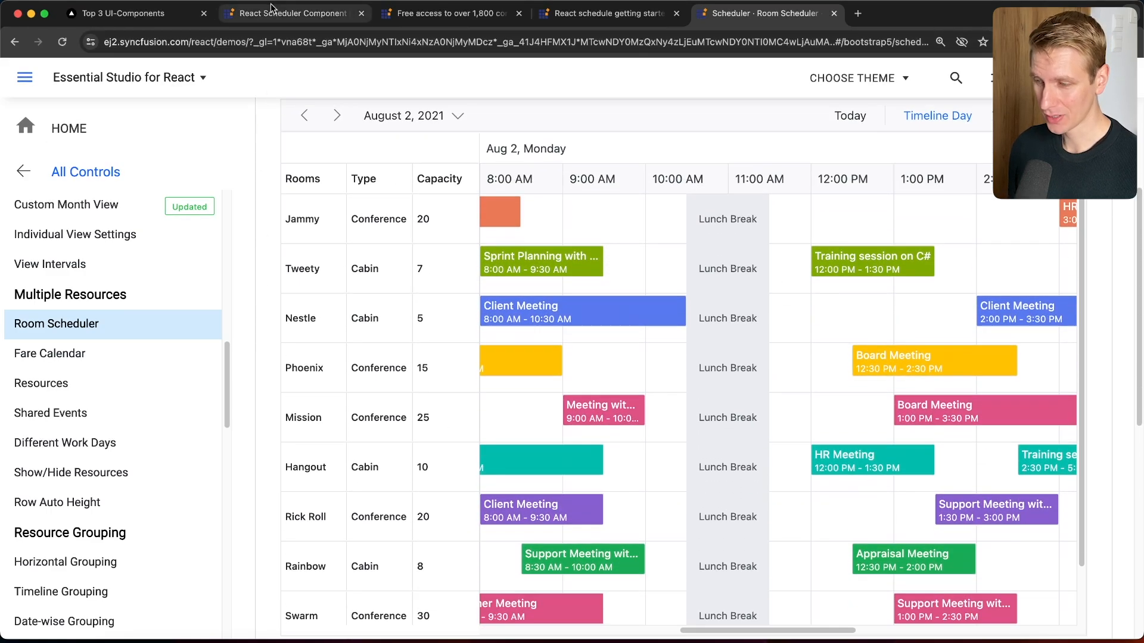
{"action": "key", "text": "super+w"}
{"action": "key", "text": "super+w"}
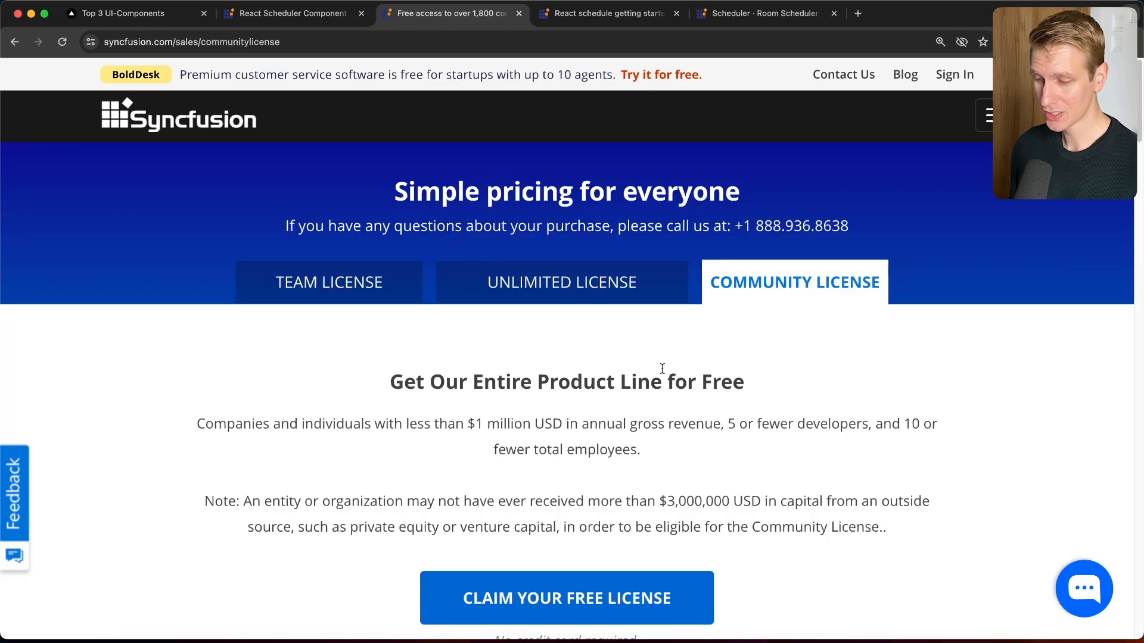
{"action": "triple_click", "coordinate": [679, 450]}
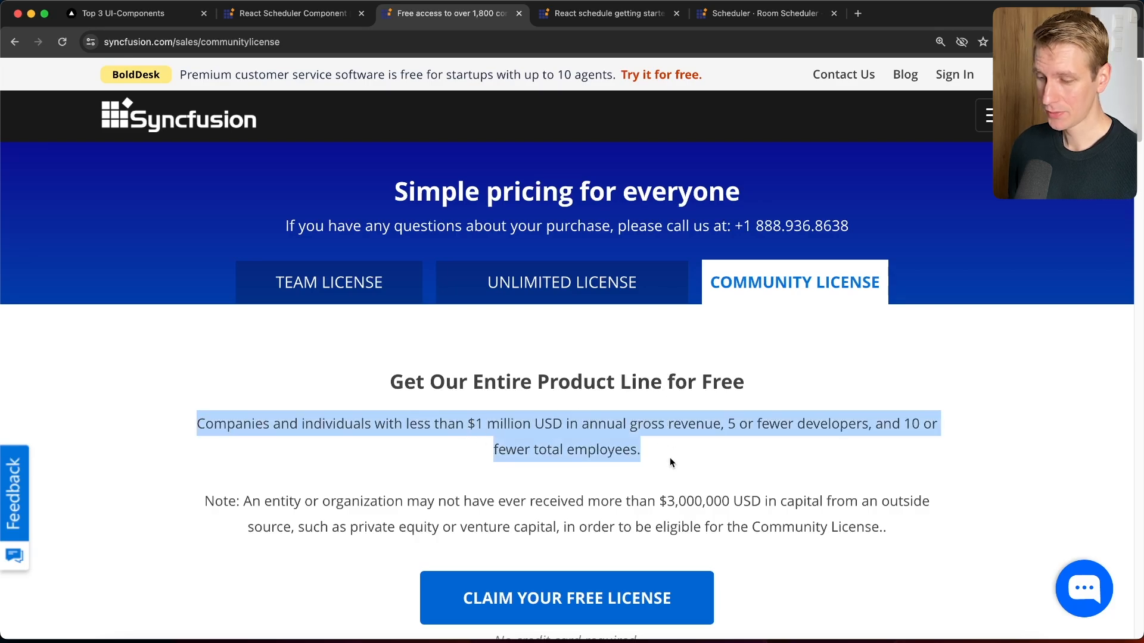
{"action": "left_click", "coordinate": [673, 452]}
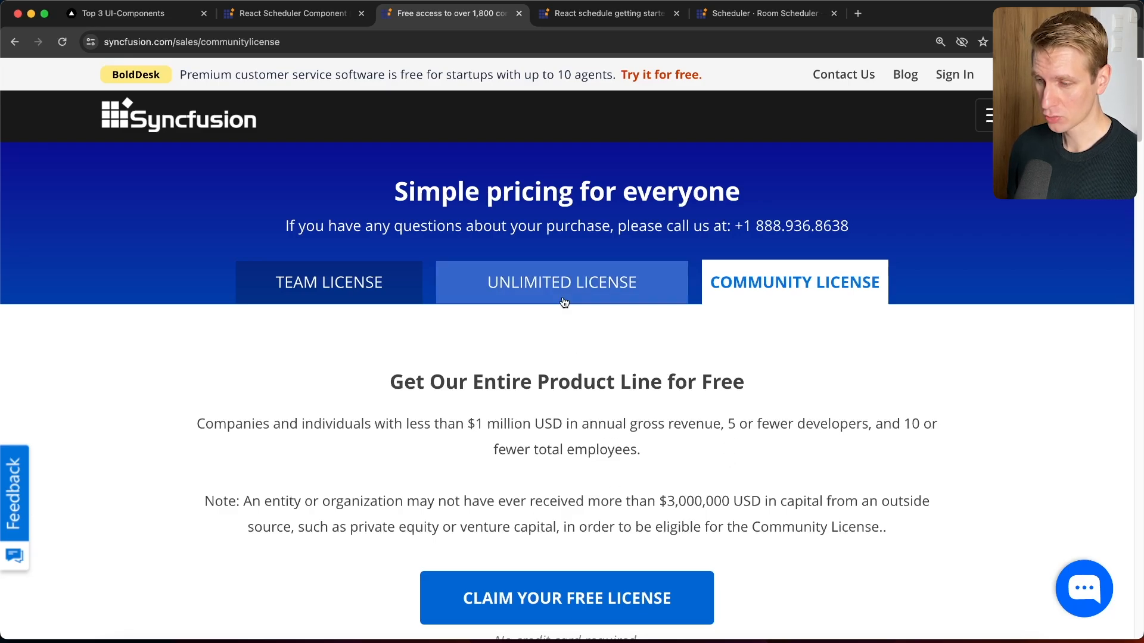
{"action": "key", "text": "ctrl+Tab"}
{"action": "key", "text": "ctrl+Tab"}
{"action": "key", "text": "ctrl+Tab"}
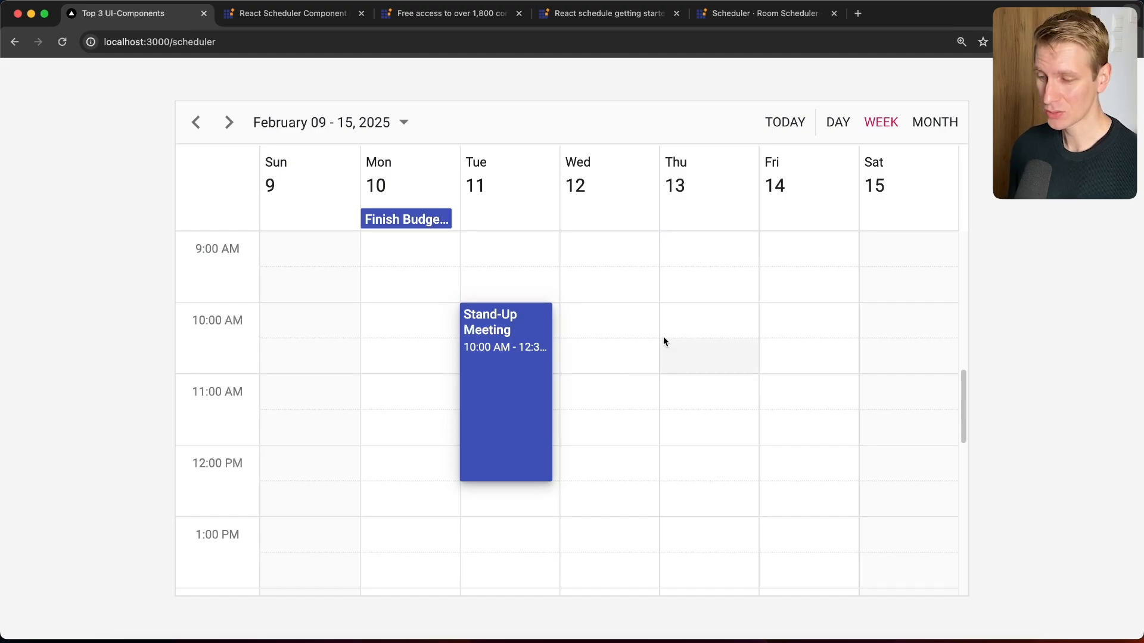
Revisit the Room Scheduler demo and bring up the Scheduler Next.js getting-started docs beside the editor
{"action": "left_click", "coordinate": [748, 15]}
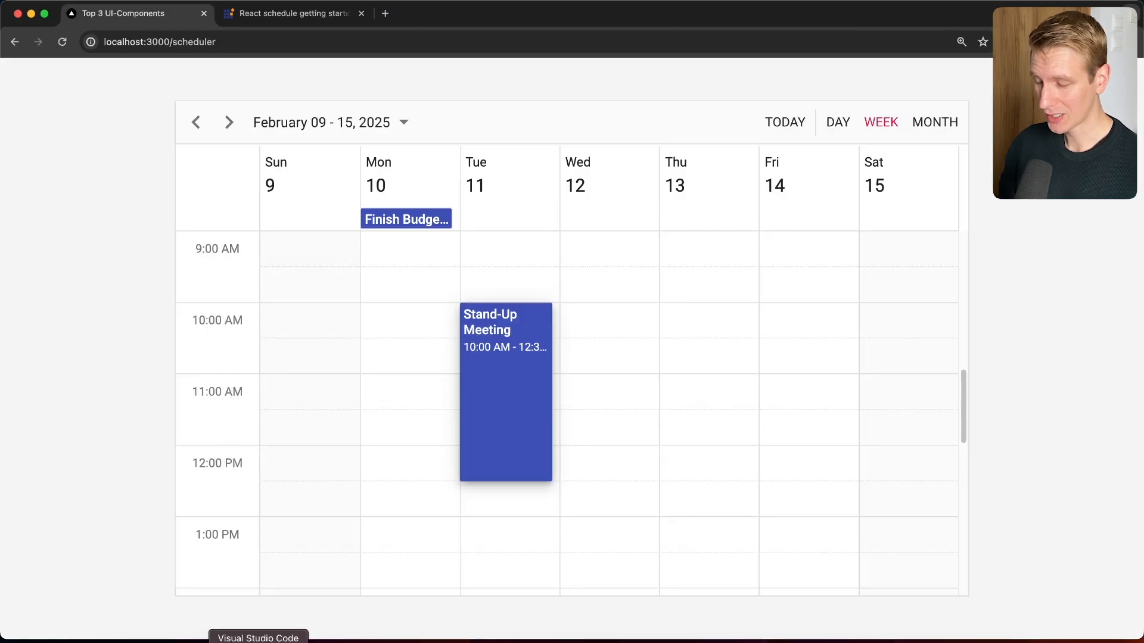
{"action": "left_click", "coordinate": [258, 636]}
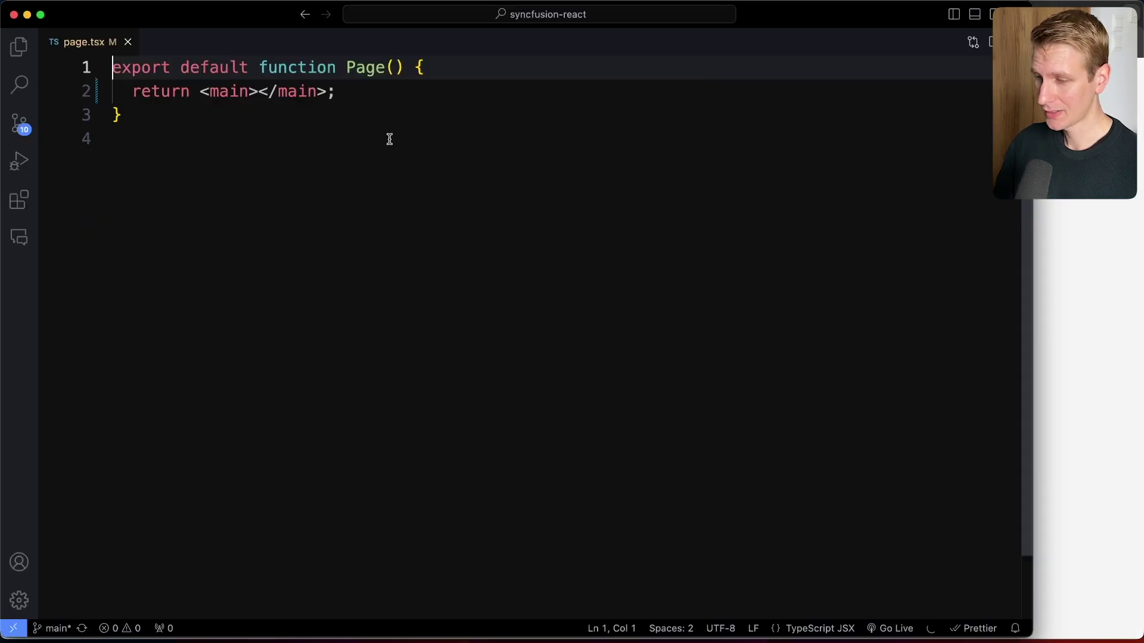
{"action": "left_click", "coordinate": [1113, 334]}
{"action": "left_click", "coordinate": [296, 13]}
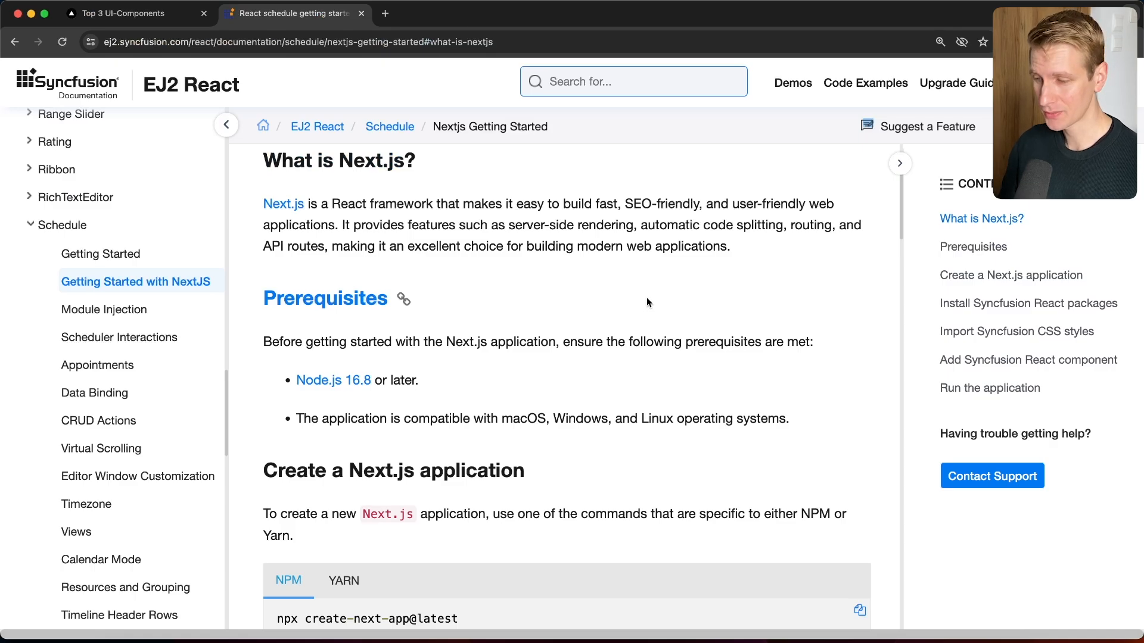
{"action": "left_click_drag", "start_coordinate": [897, 192], "coordinate": [891, 296]}
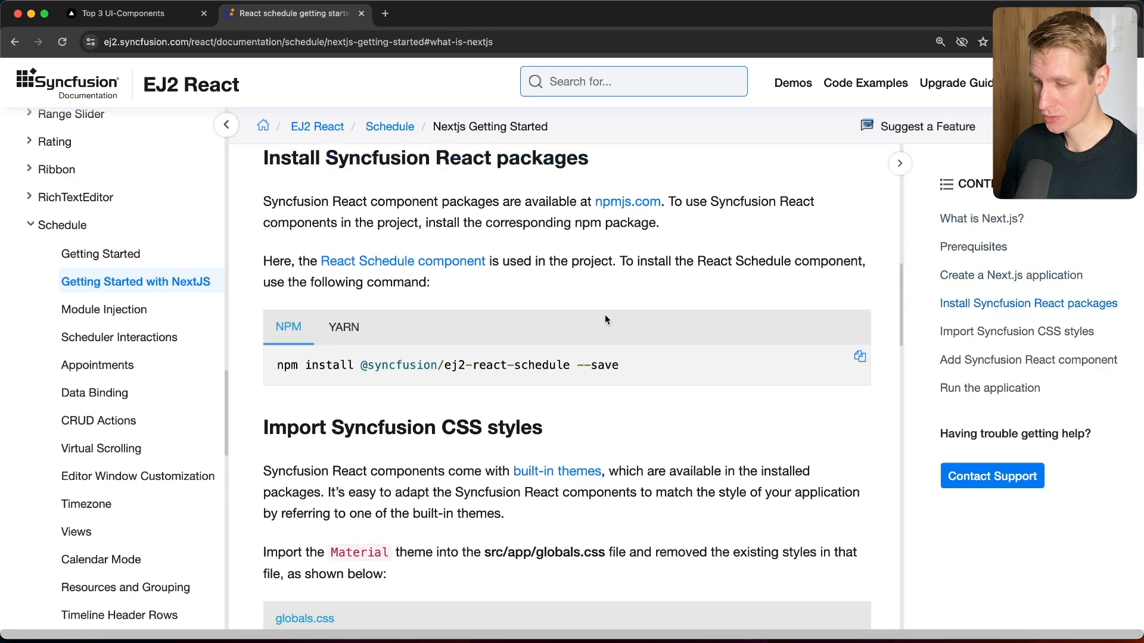
Run the copied npm install command for the schedule package in the VS Code terminal
{"action": "left_click", "coordinate": [859, 357]}
{"action": "key", "text": "super+Tab"}
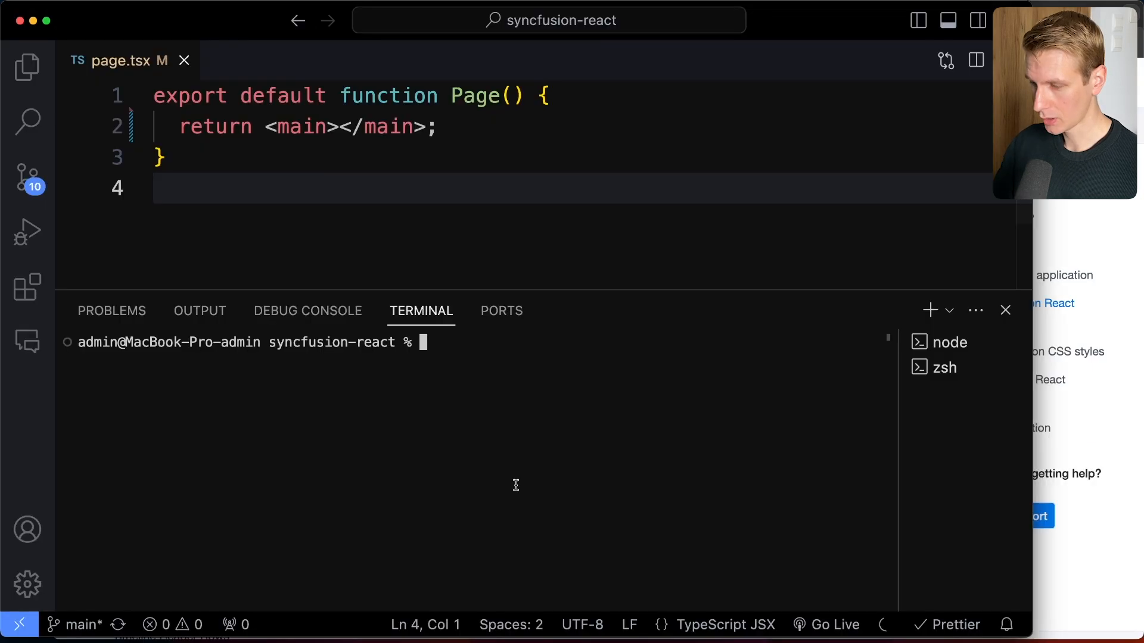
{"action": "key", "text": "super+v"}
{"action": "key", "text": "Return"}
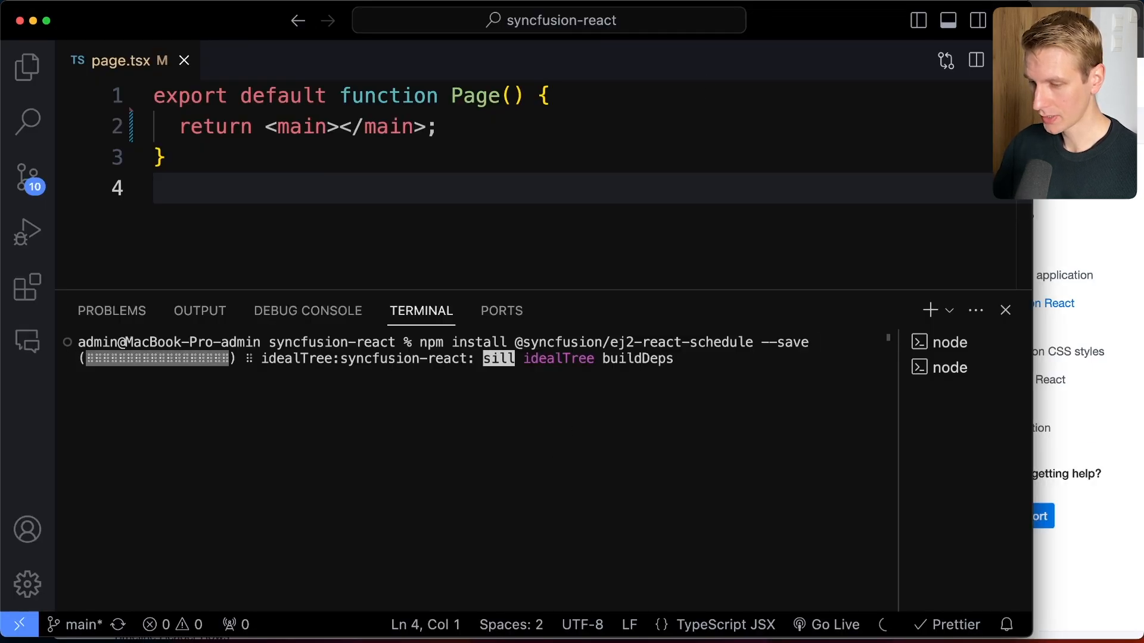
{"action": "left_click", "coordinate": [1009, 368]}
{"action": "key", "text": "super+Tab"}
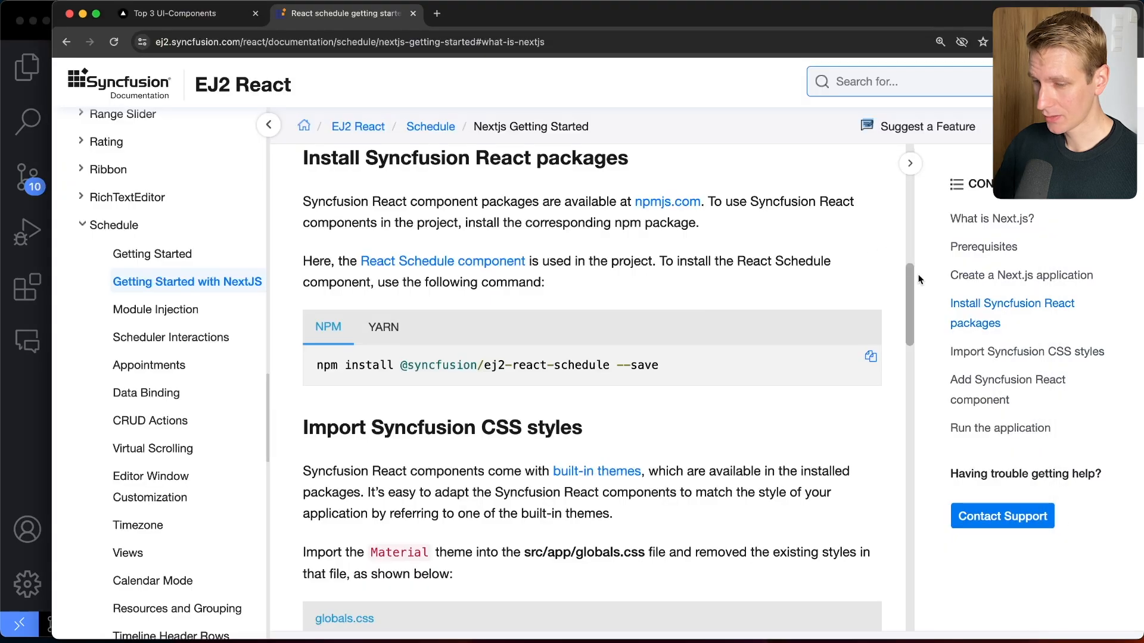
{"action": "left_click_drag", "start_coordinate": [906, 280], "coordinate": [907, 303]}
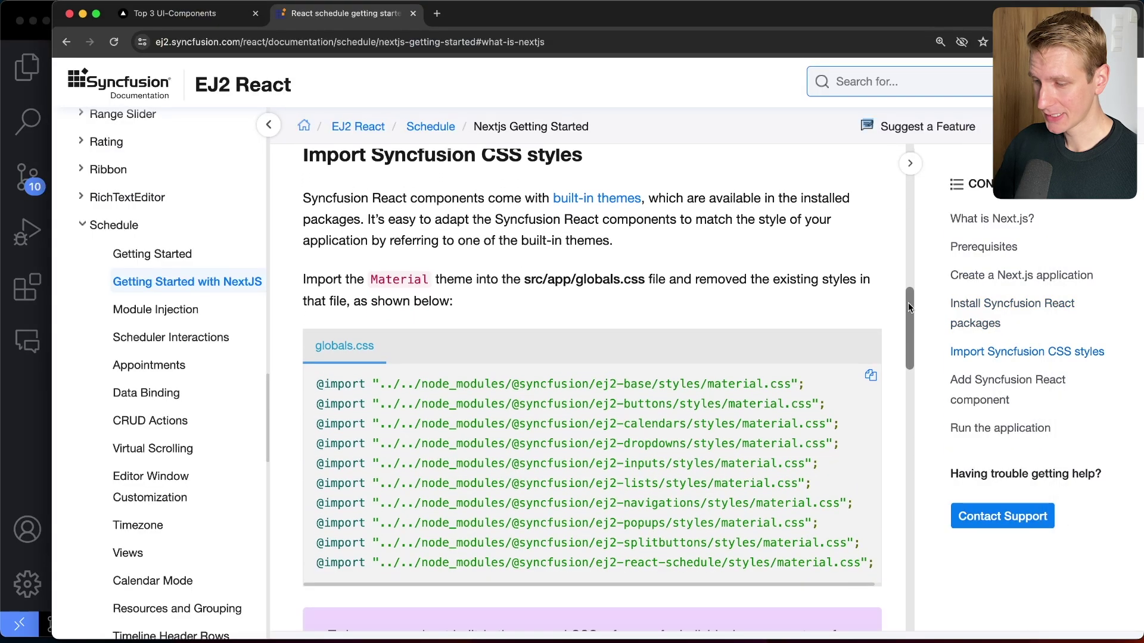
Copy the Material theme import snippet, check the React themes reference, and return to globals.css
{"action": "left_click", "coordinate": [871, 375]}
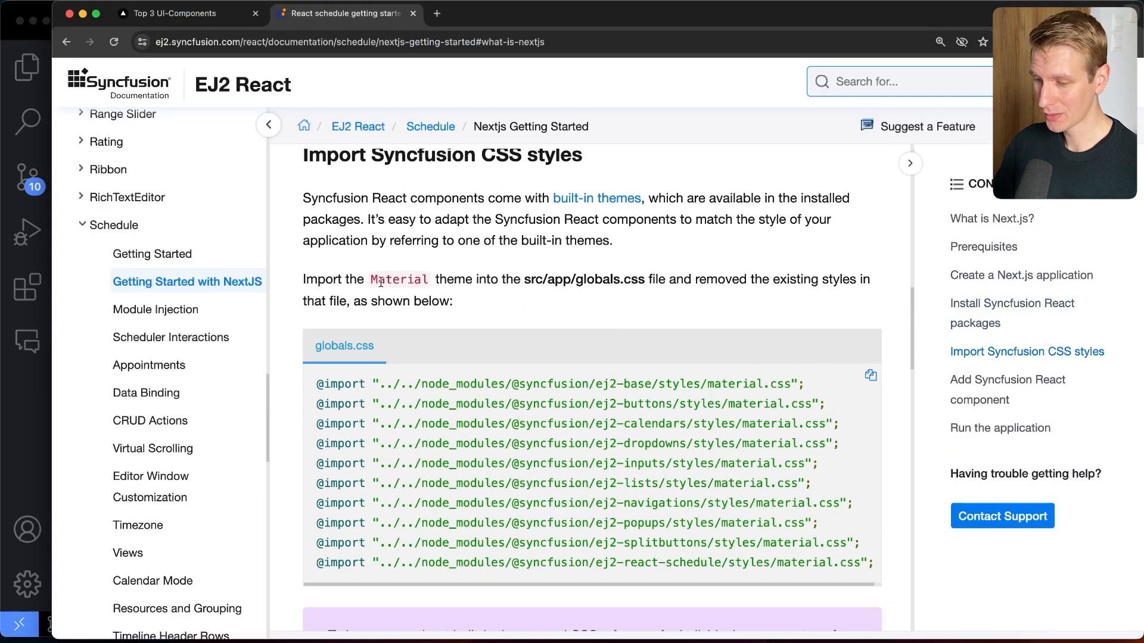
{"action": "scroll", "coordinate": [536, 214], "scroll_direction": "down", "scroll_amount": 2}
{"action": "left_click", "coordinate": [385, 598], "text": "super"}
{"action": "left_click", "coordinate": [469, 12]}
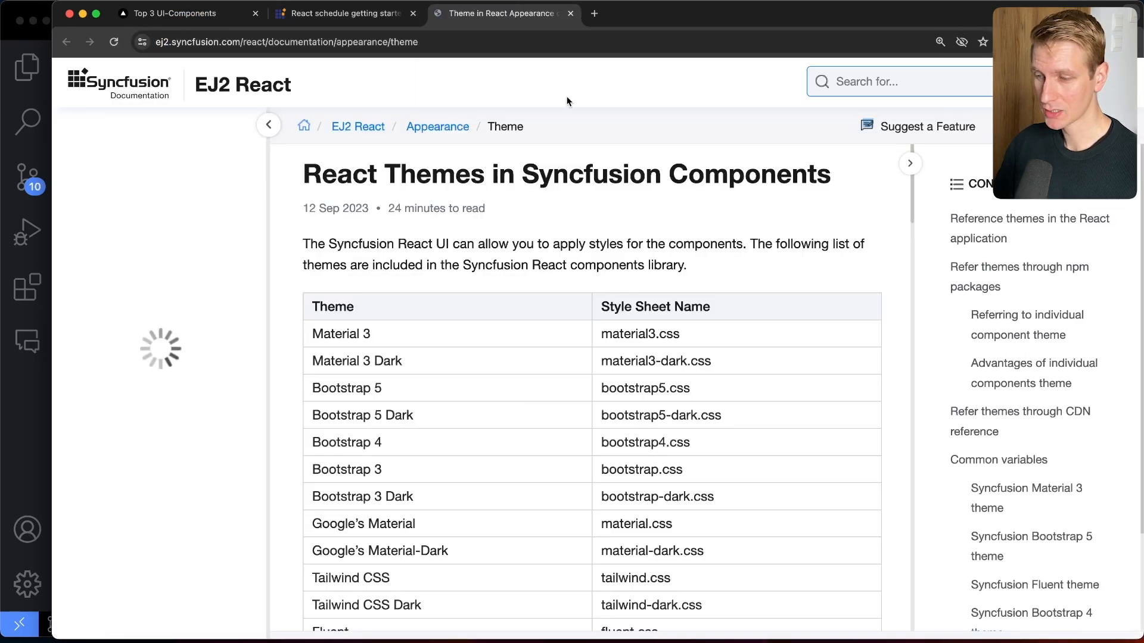
{"action": "scroll", "coordinate": [397, 286], "scroll_direction": "down", "scroll_amount": 4}
{"action": "scroll", "coordinate": [396, 268], "scroll_direction": "down", "scroll_amount": 3}
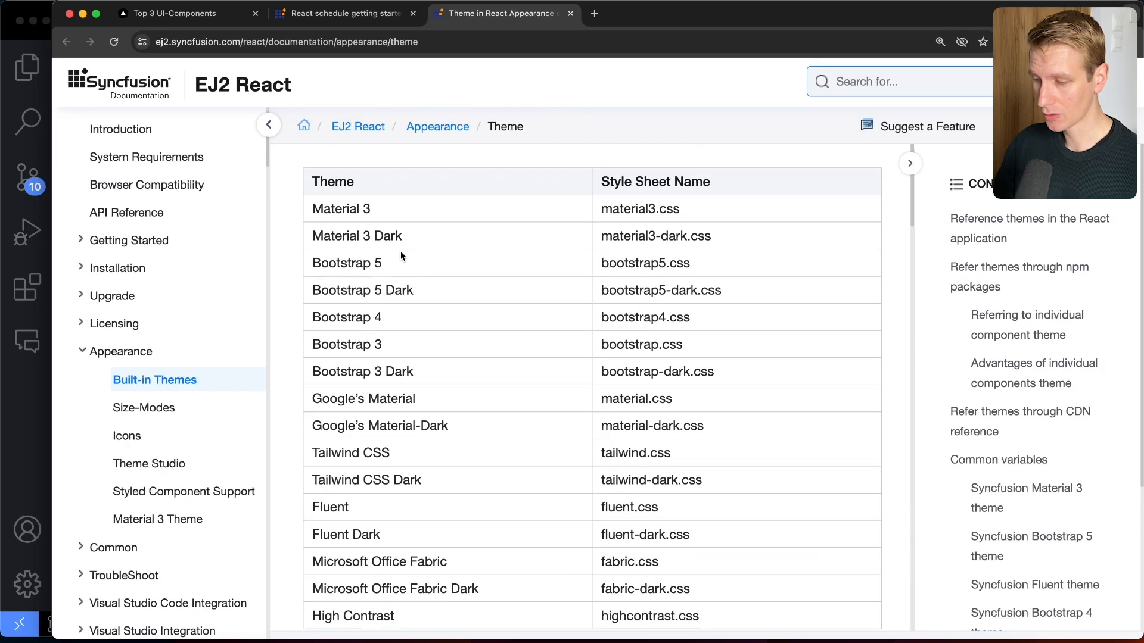
{"action": "scroll", "coordinate": [433, 366], "scroll_direction": "down", "scroll_amount": 1}
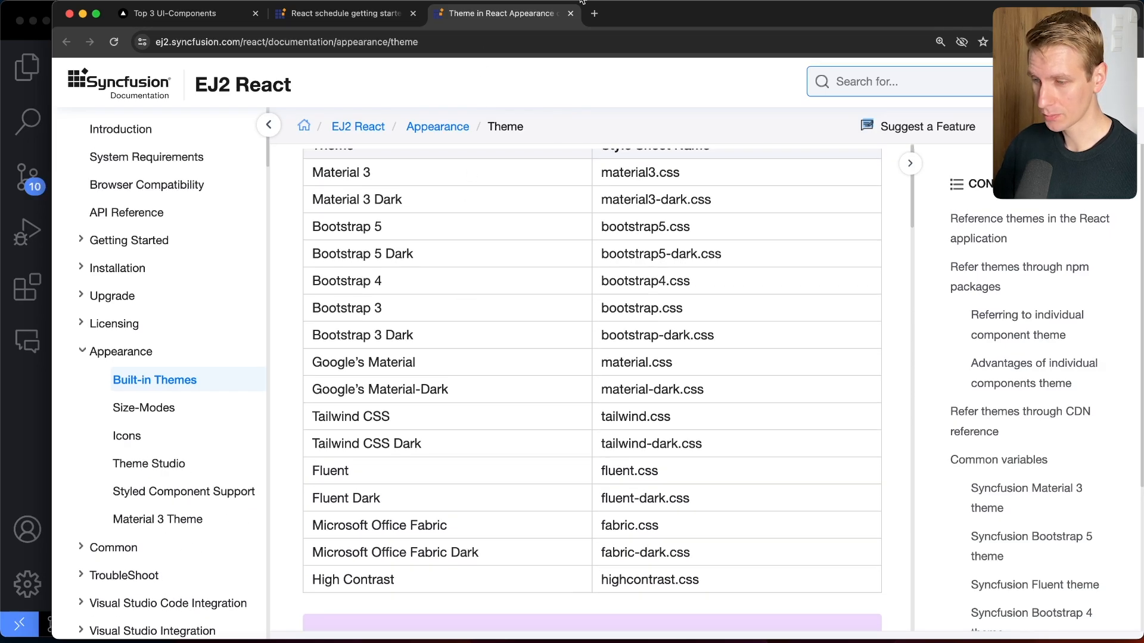
{"action": "key", "text": "super+Tab"}
{"action": "scroll", "coordinate": [571, 358], "scroll_direction": "up", "scroll_amount": 1}
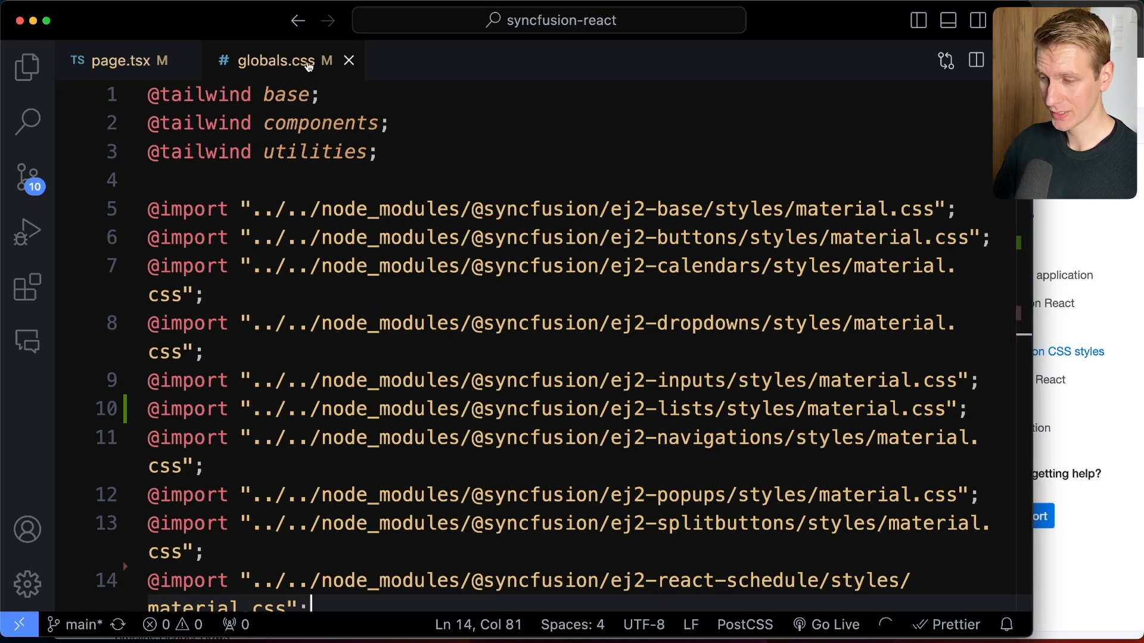
Render a ScheduleComponent with its import inside the main element and check the localhost page
{"action": "key", "text": "super+Tab"}
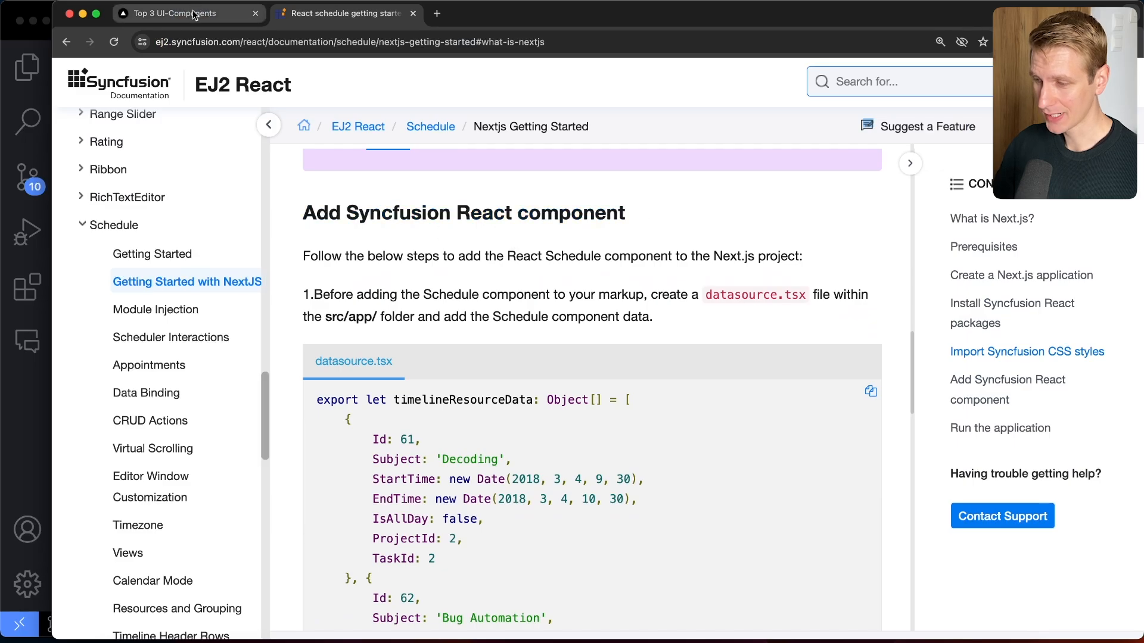
{"action": "left_click", "coordinate": [179, 13]}
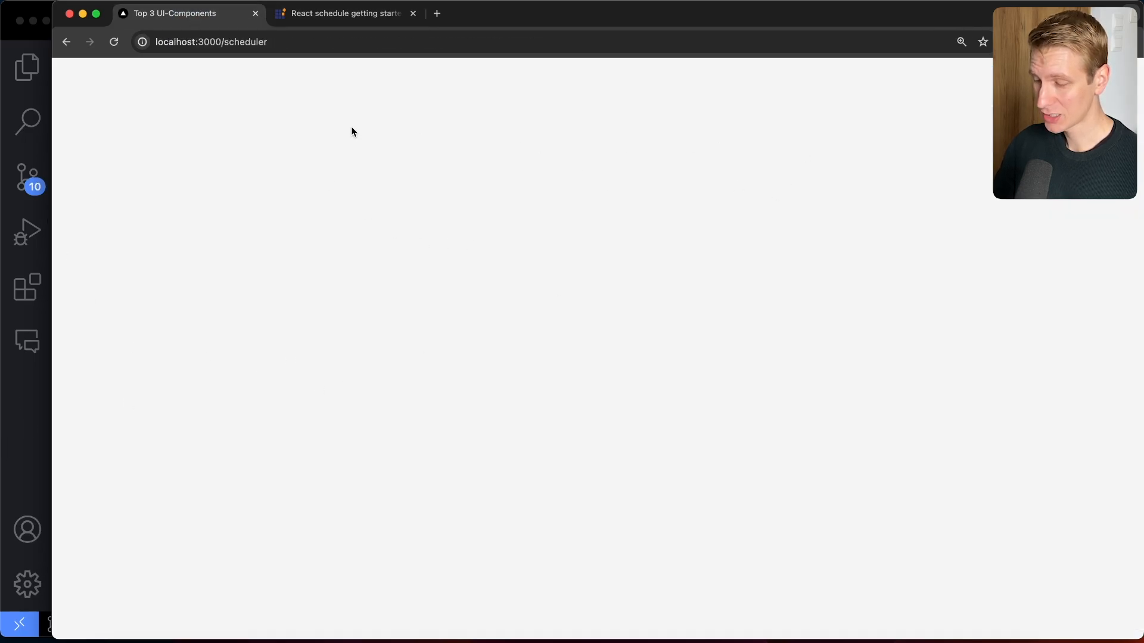
{"action": "key", "text": "super+Tab"}
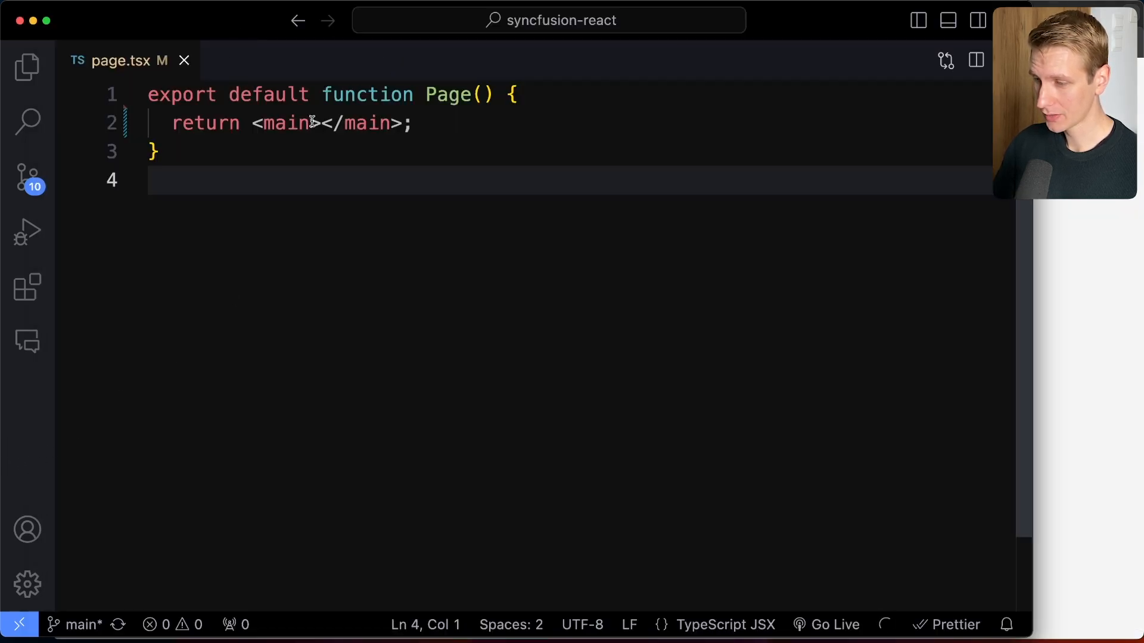
{"action": "left_click", "coordinate": [321, 124]}
{"action": "key", "text": "Return"}
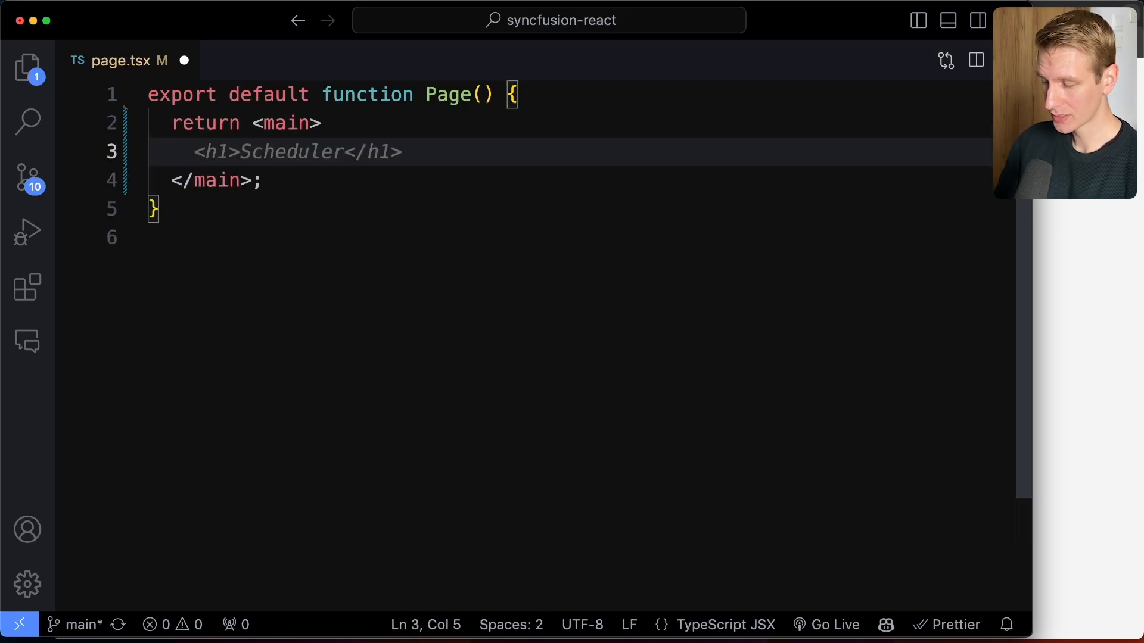
{"action": "type", "text": "<Sched"}
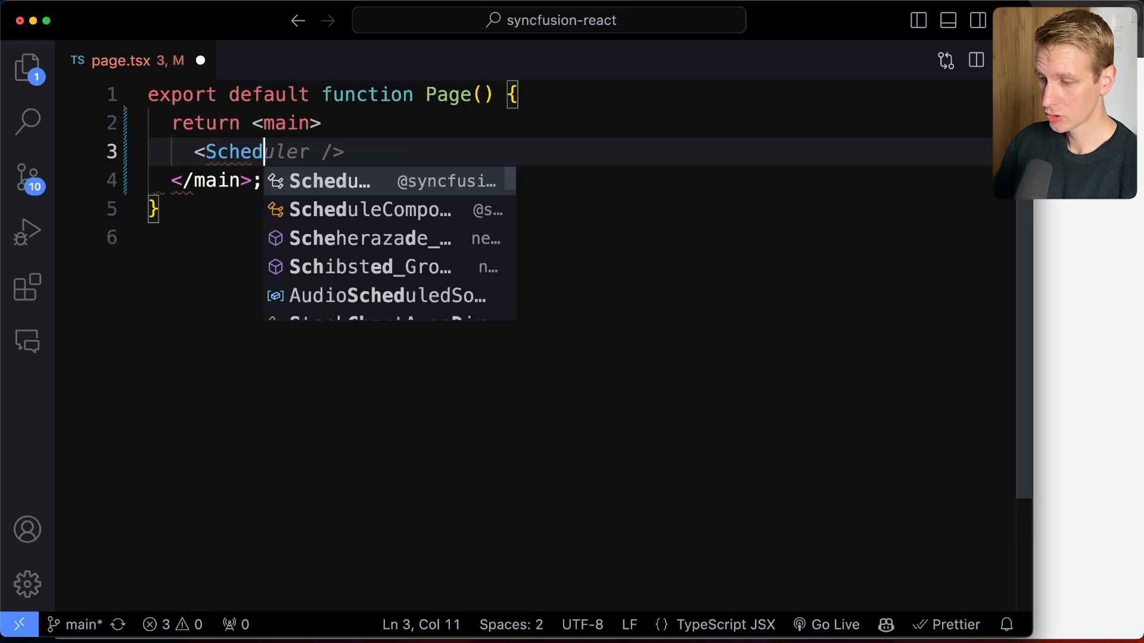
{"action": "type", "text": "uleCom"}
{"action": "key", "text": "Tab"}
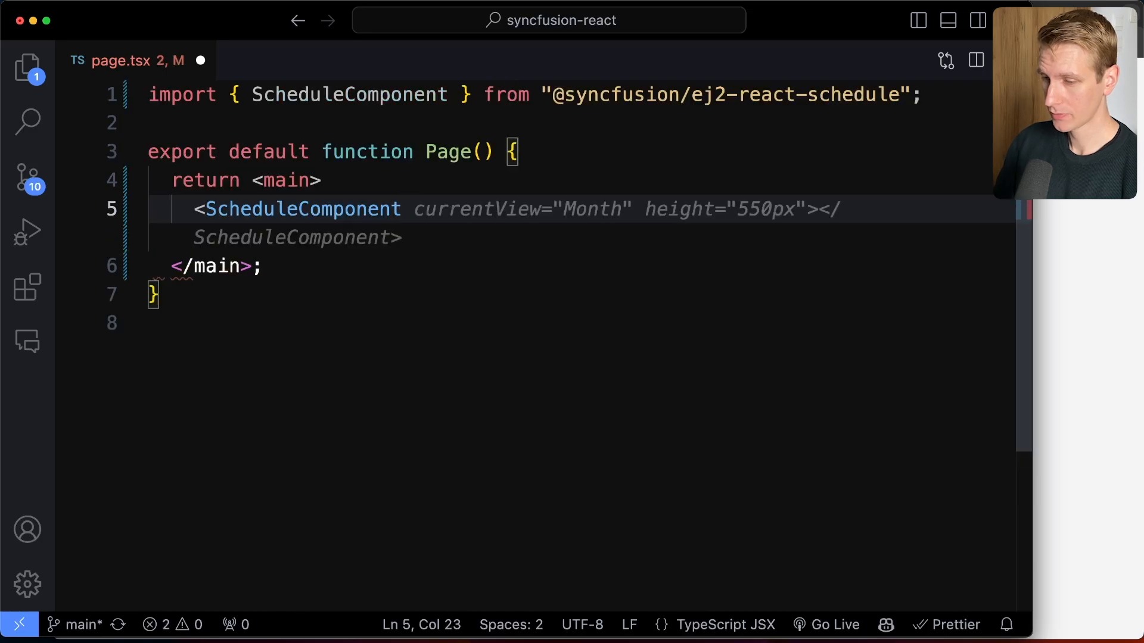
{"action": "type", "text": ">"}
{"action": "key", "text": "super+s"}
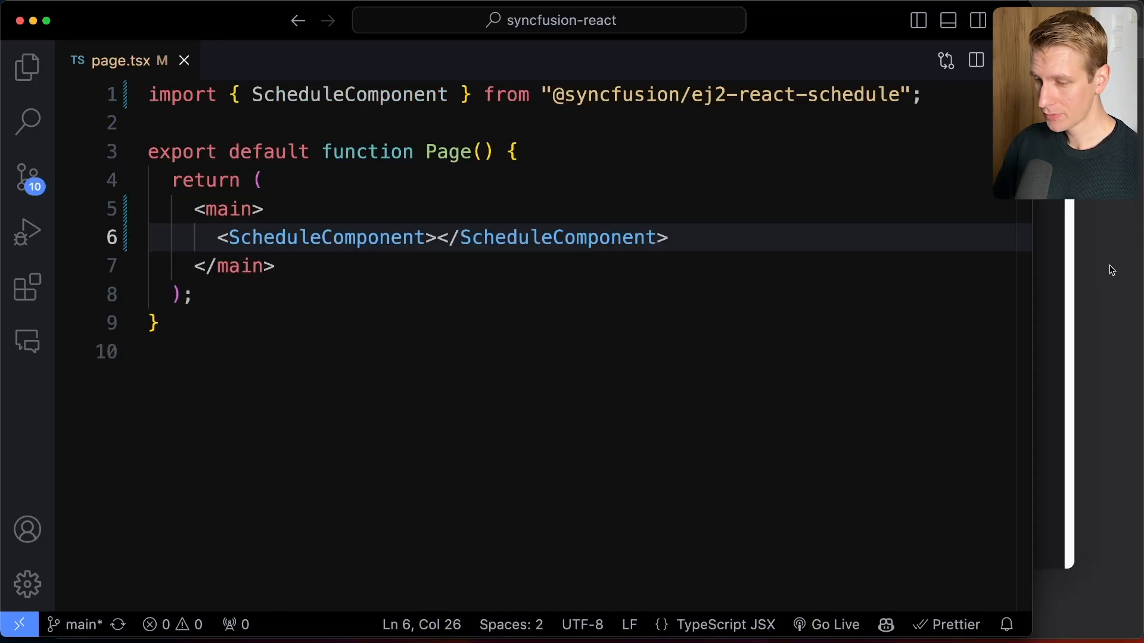
{"action": "key", "text": "super+Tab"}
{"action": "key", "text": "super+Tab"}
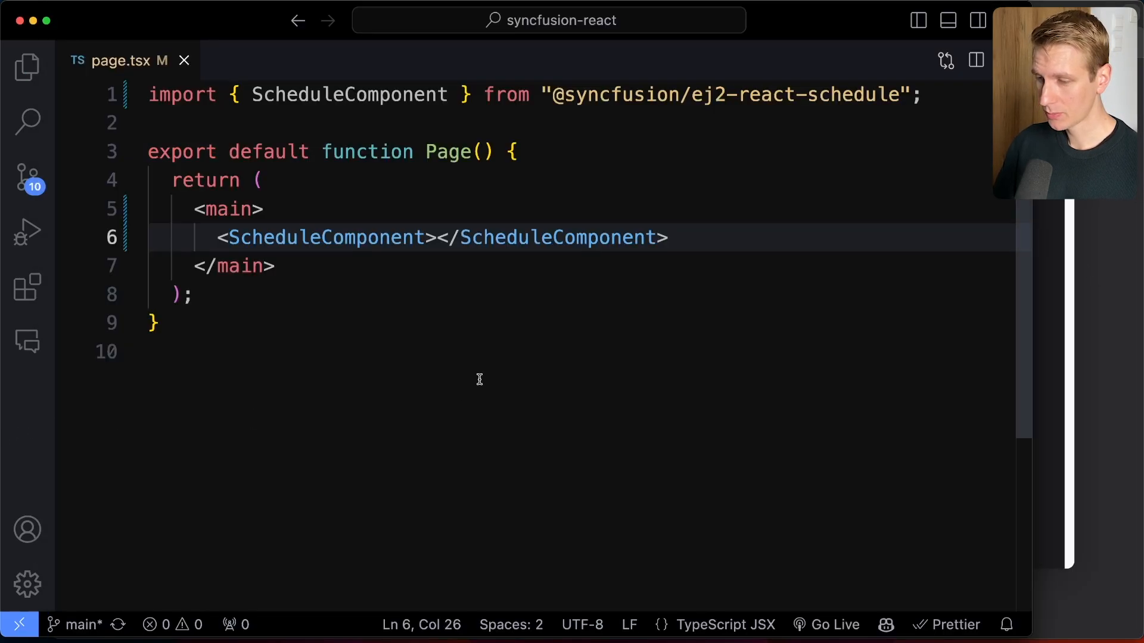
Add the "use client" directive at the top of page.tsx and save
{"action": "left_click", "coordinate": [148, 96]}
{"action": "key", "text": "Return"}
{"action": "key", "text": "Return"}
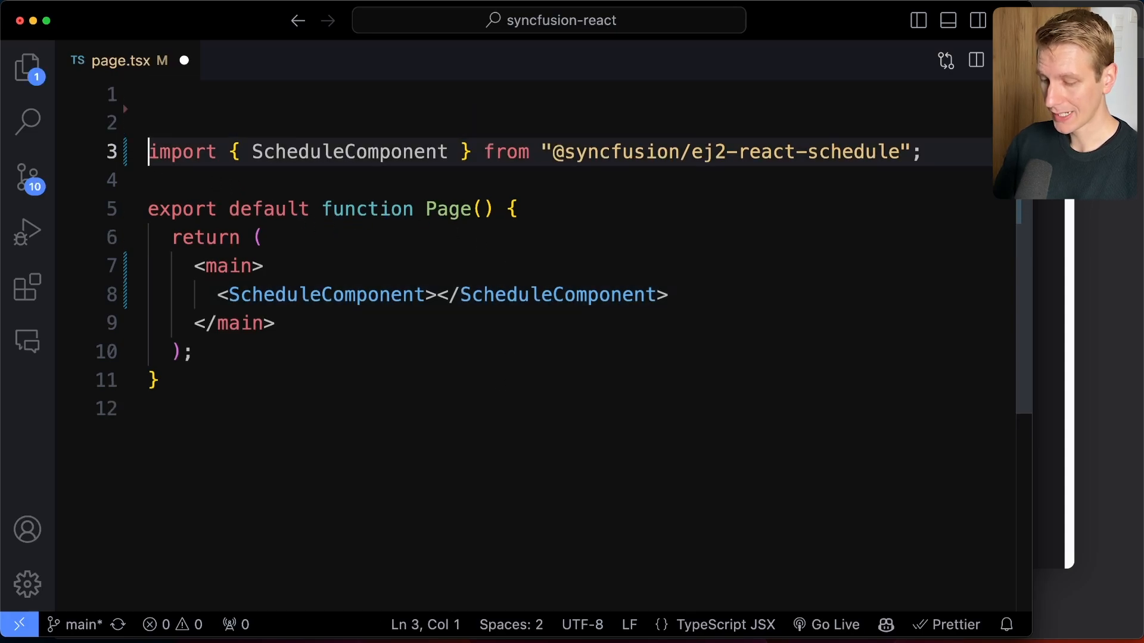
{"action": "key", "text": "Up"}
{"action": "key", "text": "Up"}
{"action": "type", "text": "\"use client"}
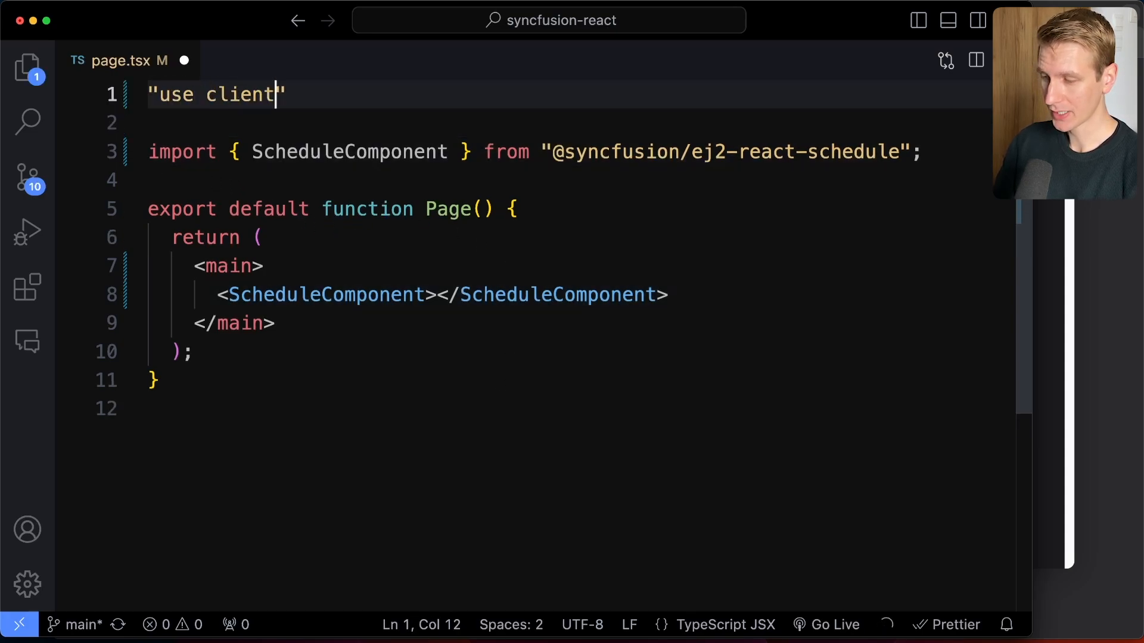
{"action": "key", "text": "super+s"}
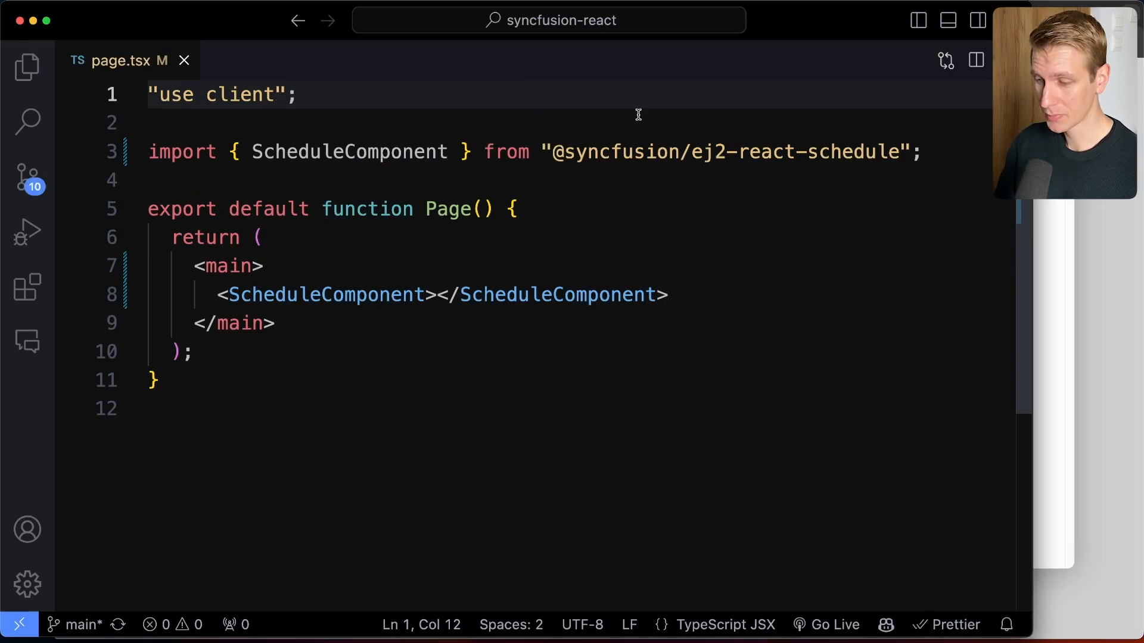
Give the scheduler an eventSettings dataSource and paste the two-event data array below the import
{"action": "left_click", "coordinate": [969, 152]}
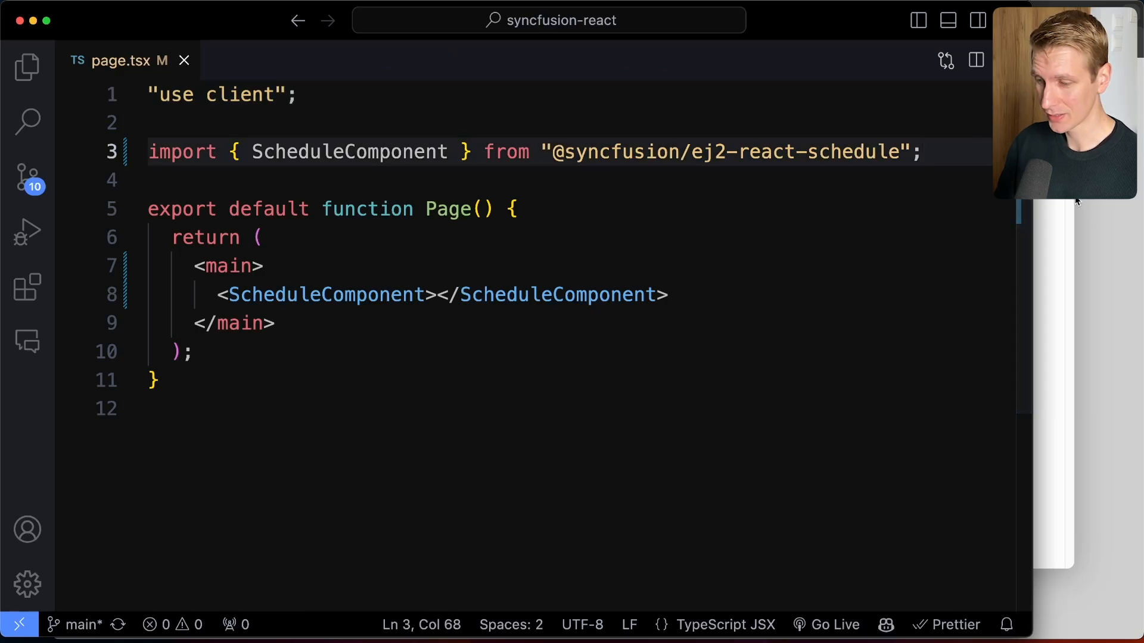
{"action": "left_click", "coordinate": [430, 295]}
{"action": "type", "text": "e"}
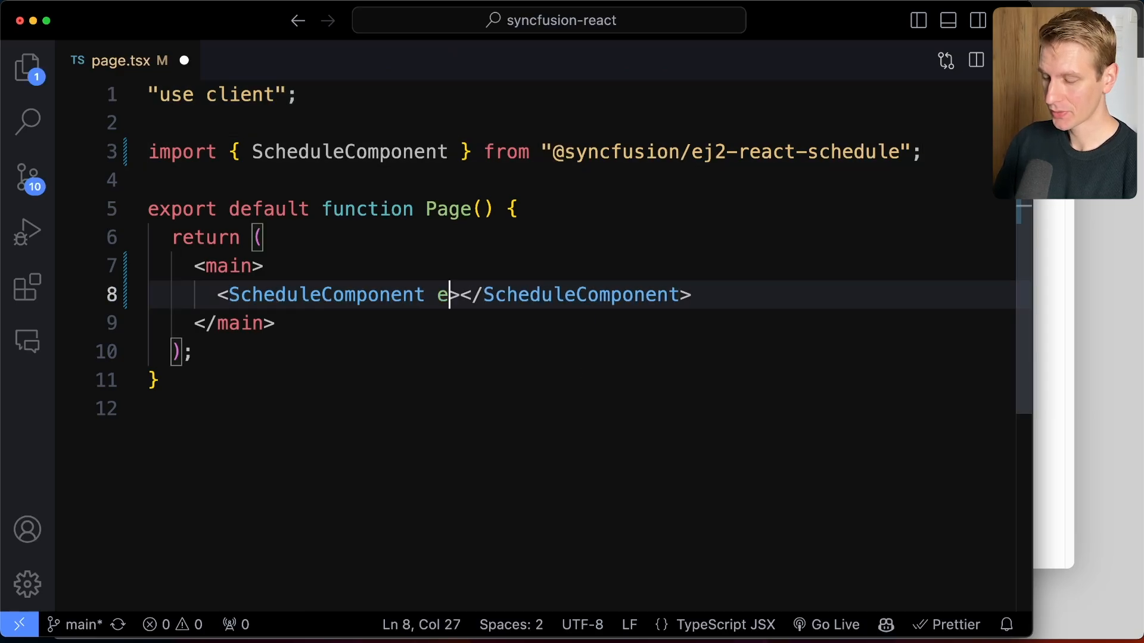
{"action": "type", "text": "vents"}
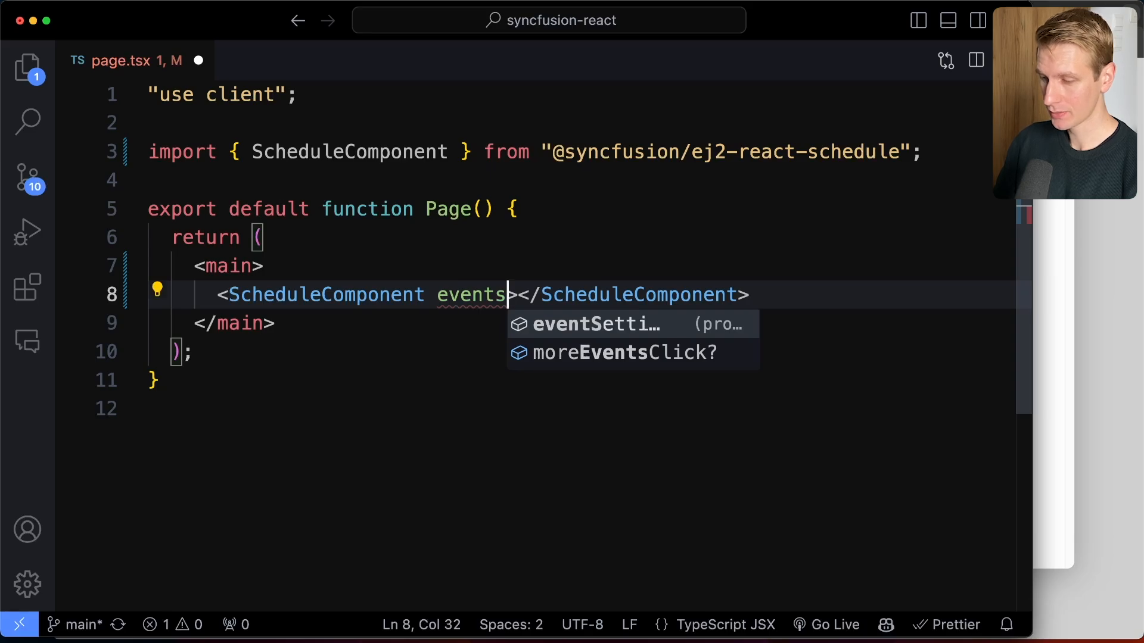
{"action": "key", "text": "BackSpace"}
{"action": "type", "text": "Settings={{"}
{"action": "key", "text": "Return"}
{"action": "type", "text": "dataSourc"}
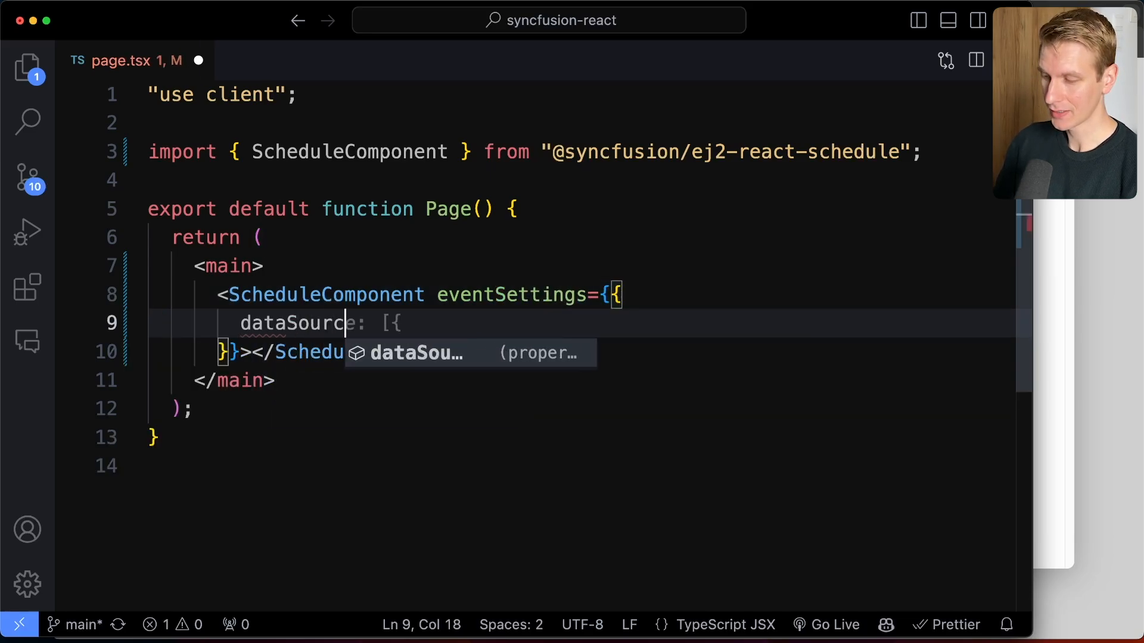
{"action": "type", "text": "e:"}
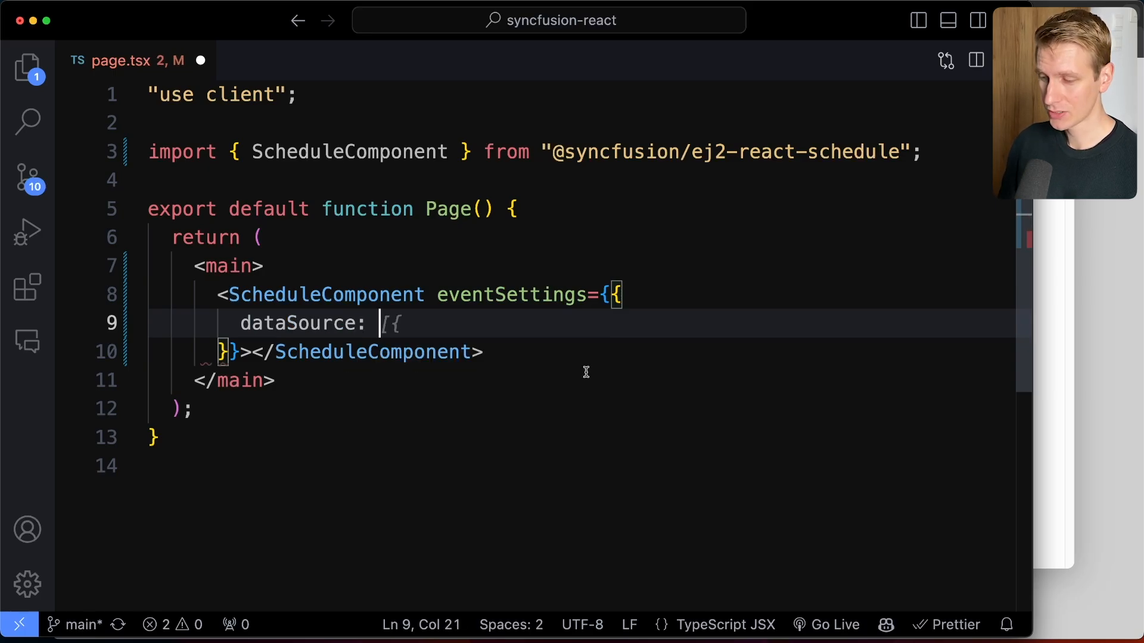
{"action": "left_click", "coordinate": [949, 150]}
{"action": "key", "text": "Return"}
{"action": "key", "text": "Return"}
{"action": "type", "text": "const data = [   {     Id: 1,     Subject: \"Sales Presentation\",     StartTime: new Date(2025, 1, 11, 10, 0),     EndTime: new Date(2025, 1, 11, 12, 30),     IsAllDay: false,   },   {     Id: 2,     Subject: \"New Budget Report\",     StartTime: new Date(2025, 1, 10, 10, 0),     EndTime: new Date(2025, 1, 10, 12, 30),     IsAllDay: true,     Status: \"Completed\",     Priority: \"High\",   }, ];"}
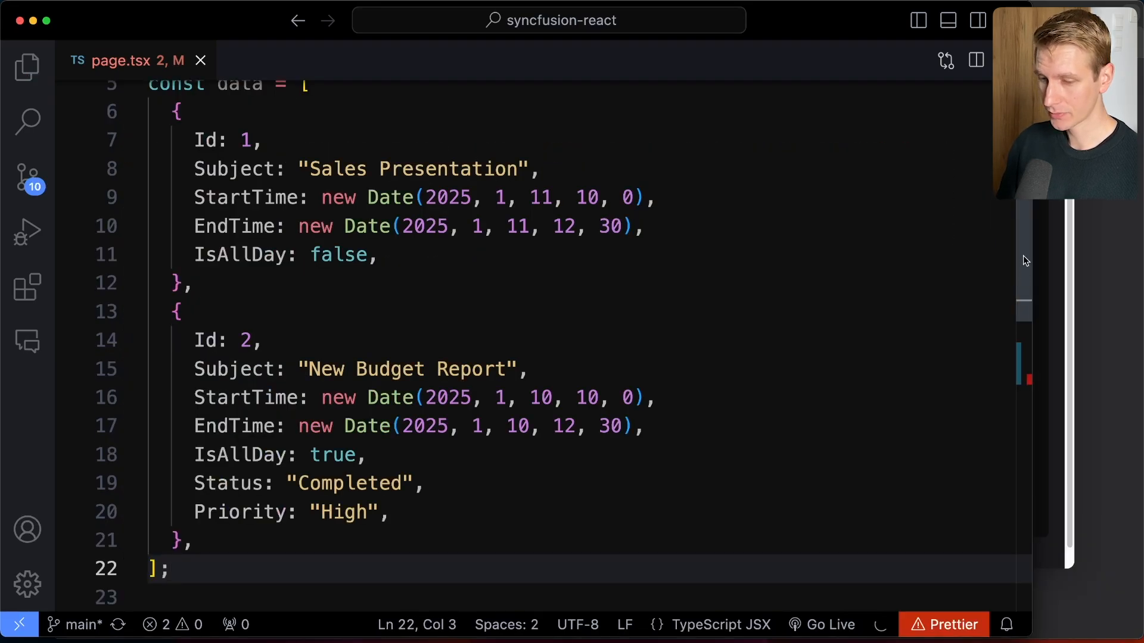
{"action": "scroll", "coordinate": [983, 263], "scroll_direction": "up", "scroll_amount": 2}
{"action": "scroll", "coordinate": [1027, 238], "scroll_direction": "down", "scroll_amount": 1}
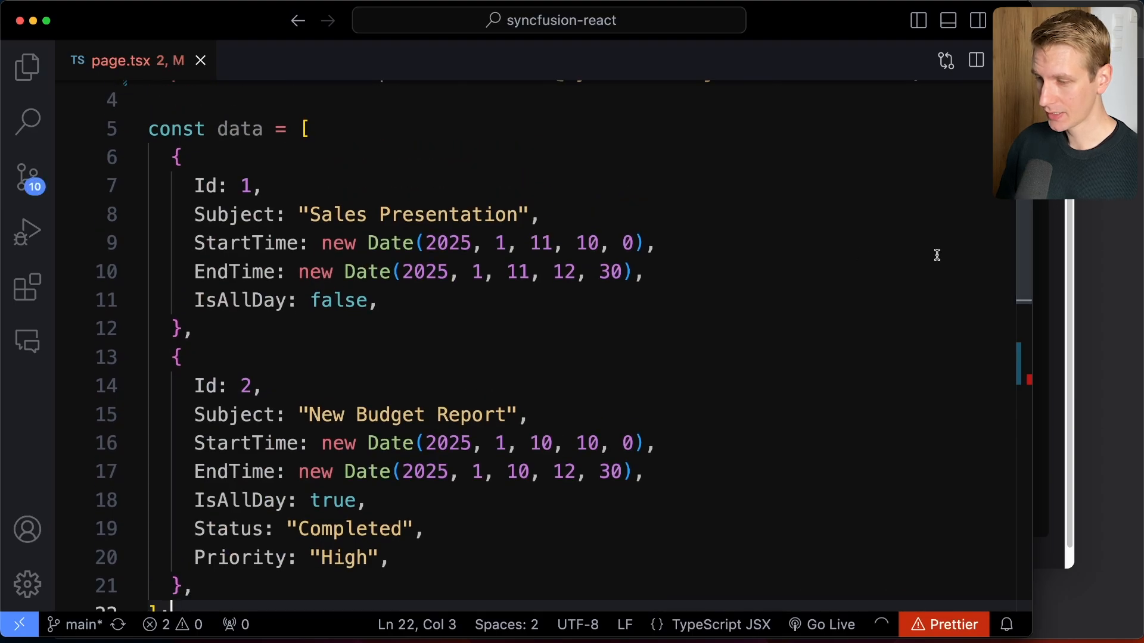
{"action": "scroll", "coordinate": [970, 255], "scroll_direction": "up", "scroll_amount": 3}
{"action": "double_click", "coordinate": [240, 208]}
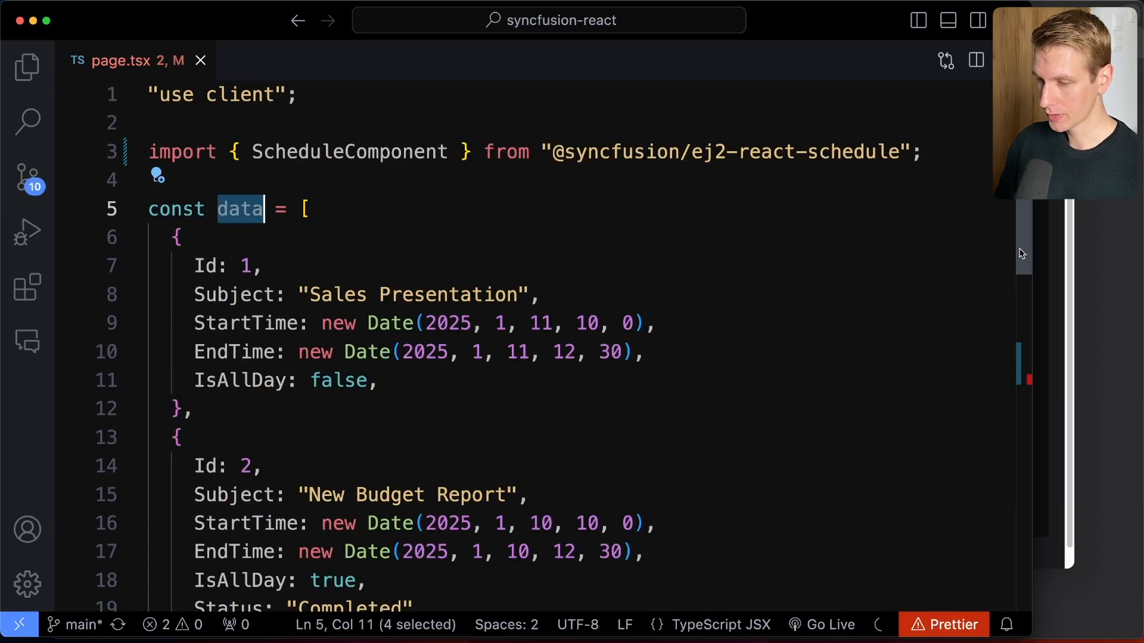
{"action": "scroll", "coordinate": [1015, 358], "scroll_direction": "down", "scroll_amount": 4}
{"action": "scroll", "coordinate": [1016, 373], "scroll_direction": "down", "scroll_amount": 1}
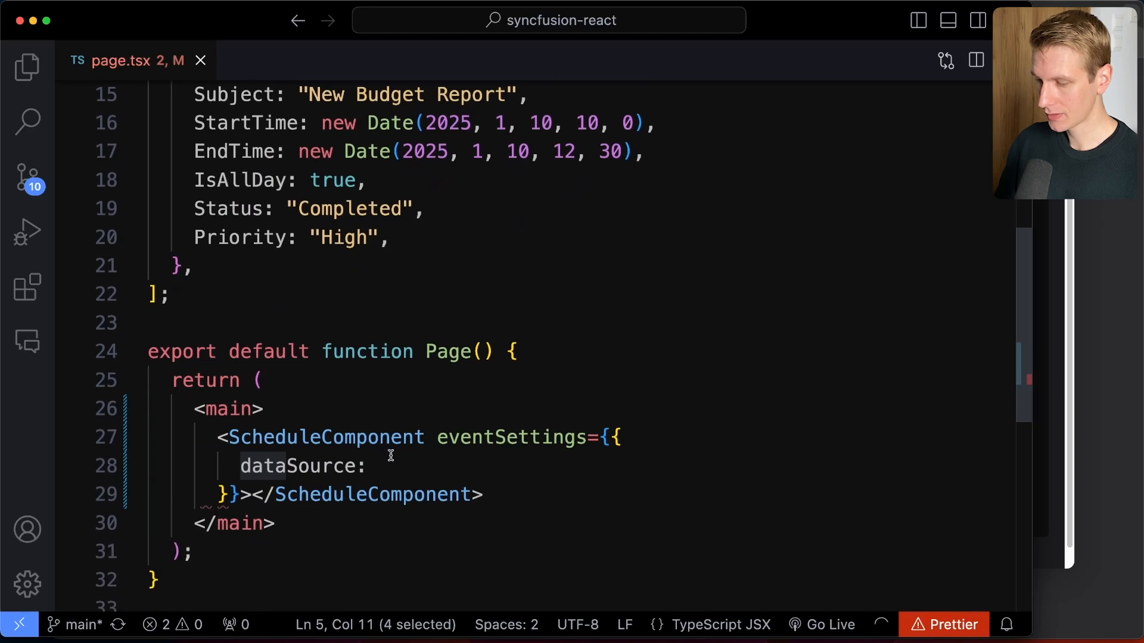
{"action": "left_click", "coordinate": [380, 466]}
{"action": "type", "text": "data"}
{"action": "key", "text": "super+s"}
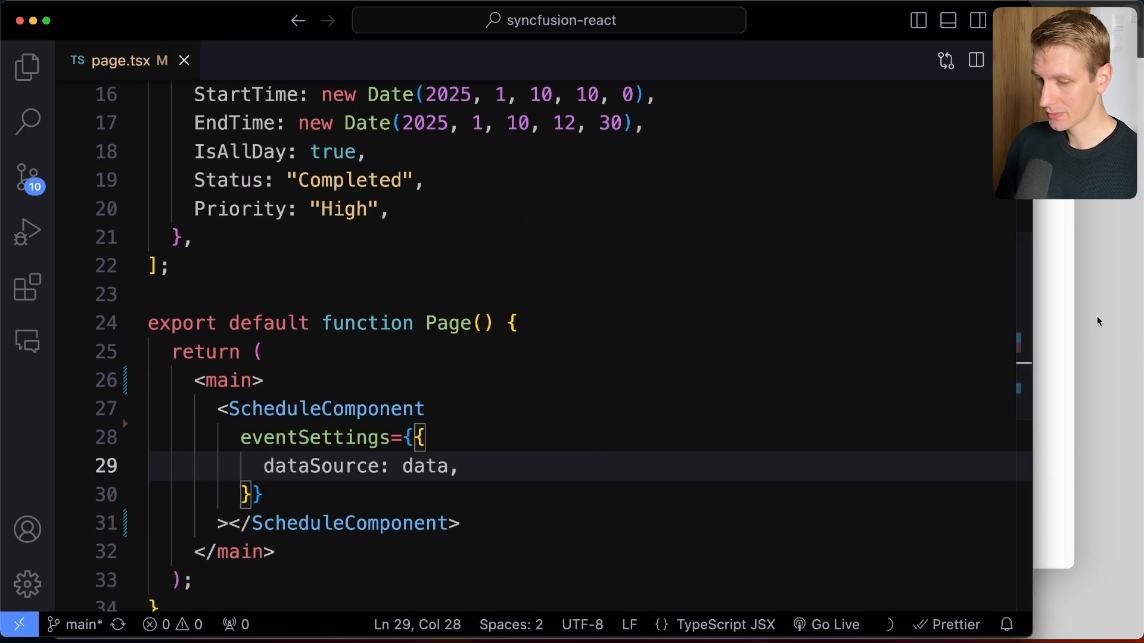
{"action": "scroll", "coordinate": [1027, 331], "scroll_direction": "up", "scroll_amount": 1}
{"action": "scroll", "coordinate": [1026, 316], "scroll_direction": "up", "scroll_amount": 2}
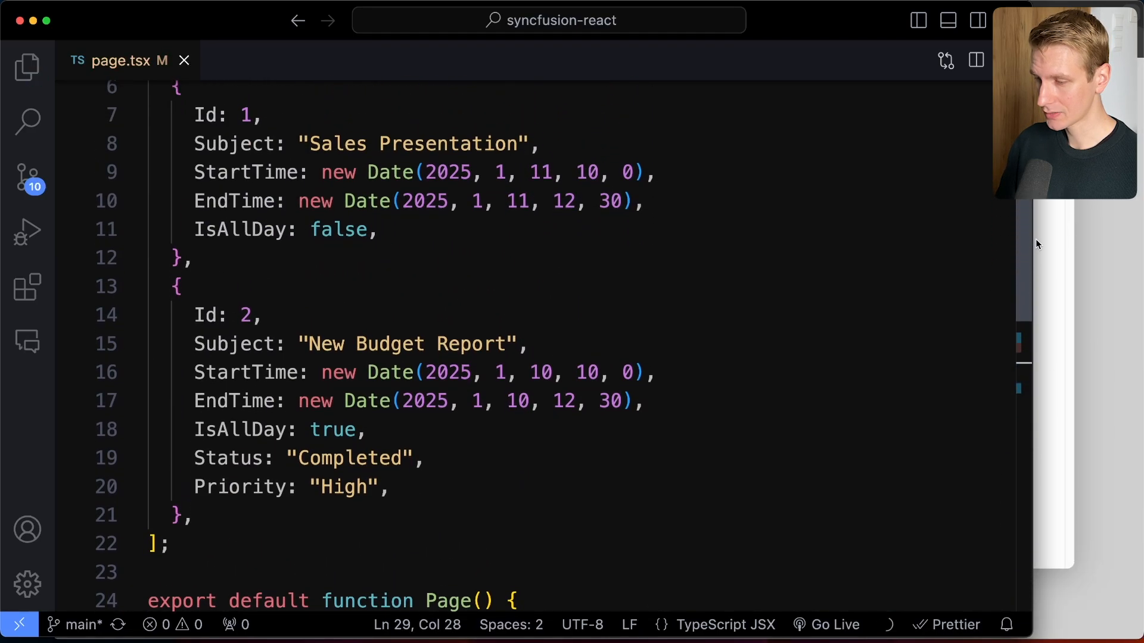
{"action": "scroll", "coordinate": [1032, 251], "scroll_direction": "up", "scroll_amount": 2}
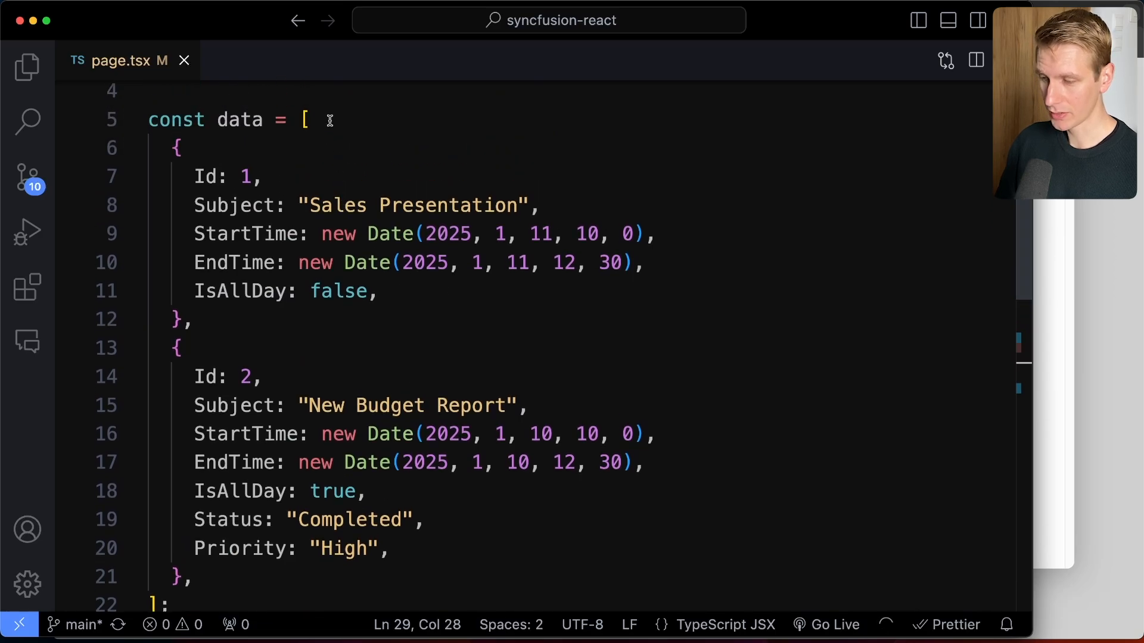
{"action": "left_click", "coordinate": [325, 180]}
{"action": "left_click", "coordinate": [567, 204]}
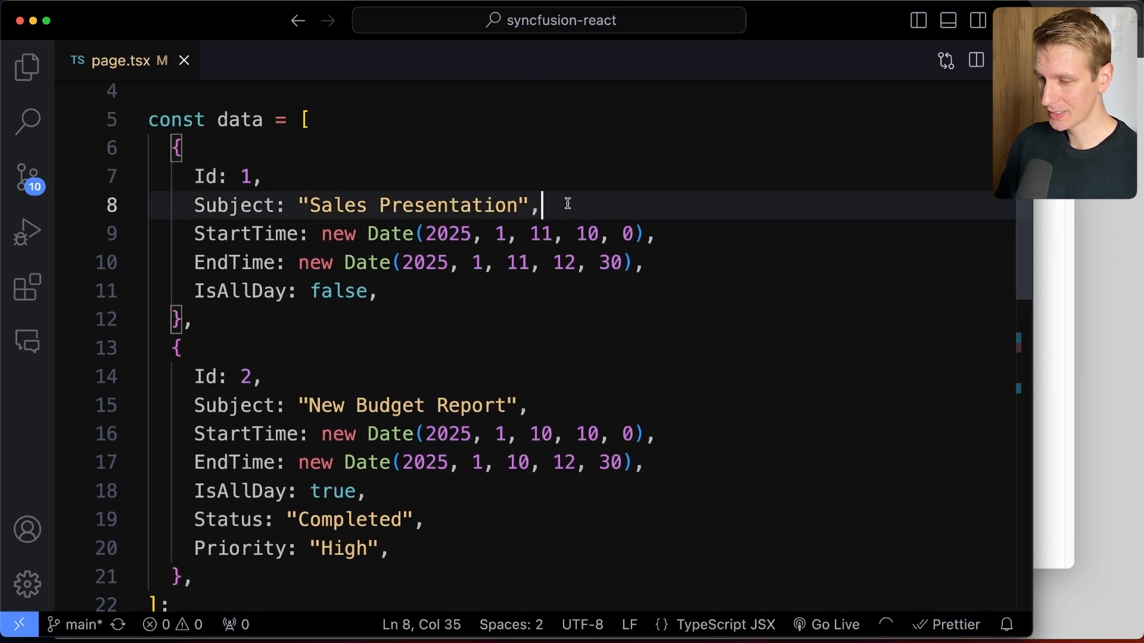
{"action": "left_click", "coordinate": [654, 233]}
{"action": "left_click", "coordinate": [658, 263]}
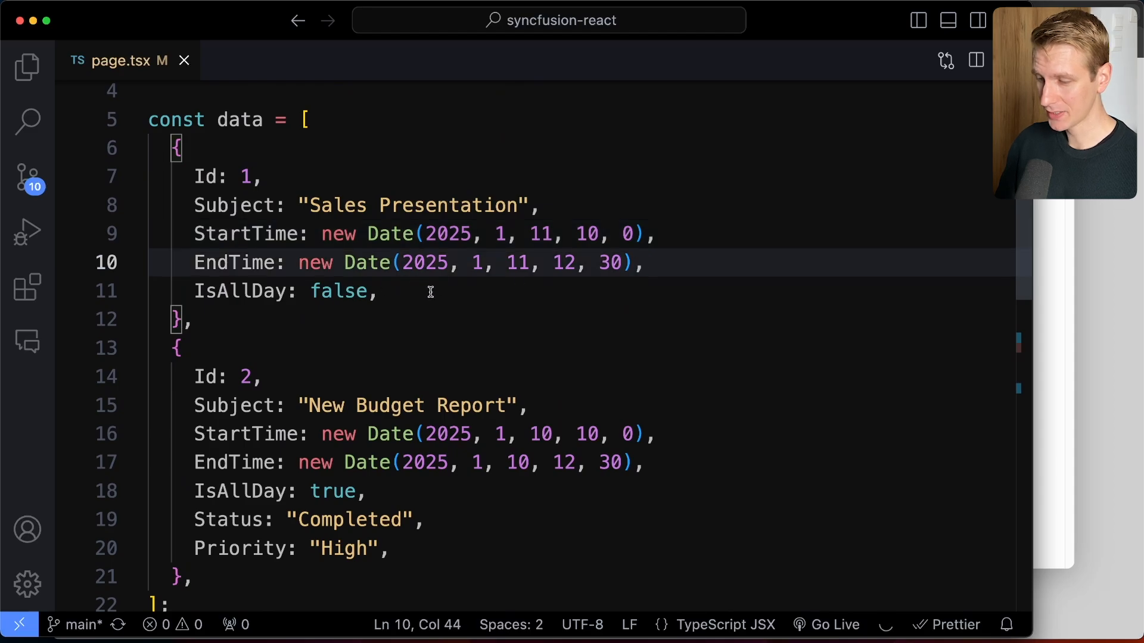
{"action": "left_click", "coordinate": [458, 241]}
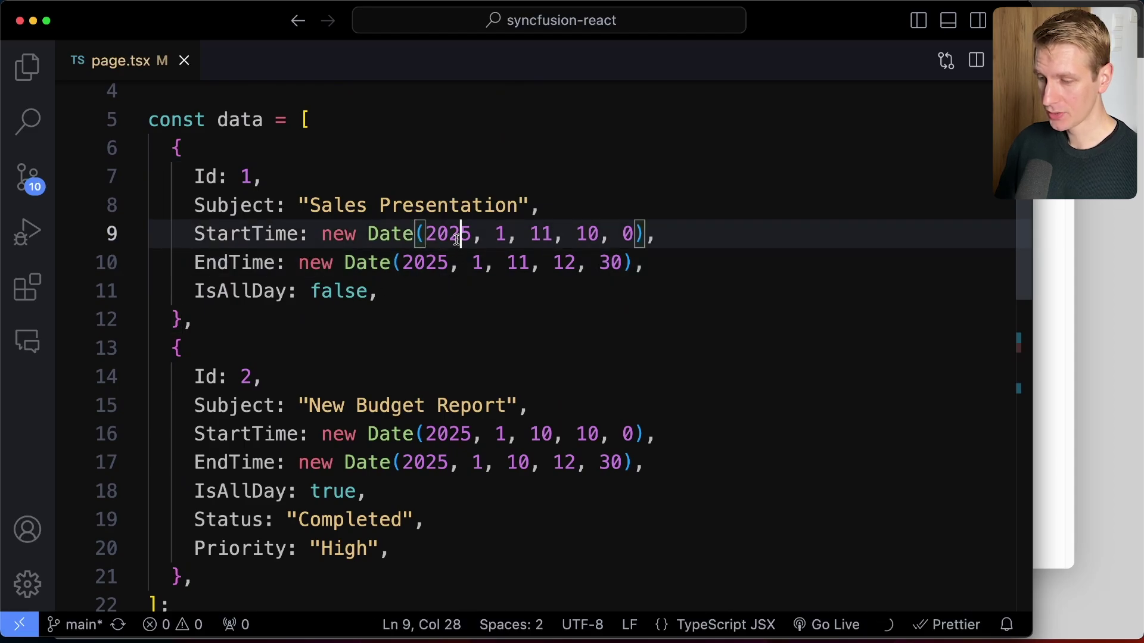
{"action": "left_click", "coordinate": [505, 234]}
{"action": "left_click", "coordinate": [550, 234]}
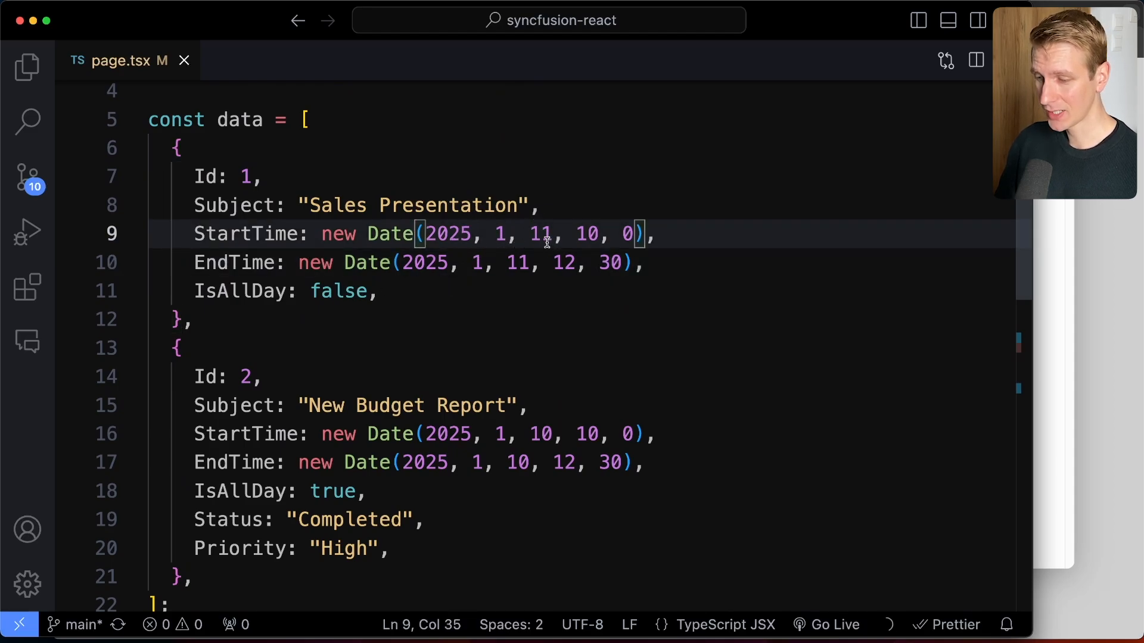
{"action": "left_click", "coordinate": [595, 235]}
{"action": "left_click", "coordinate": [631, 234]}
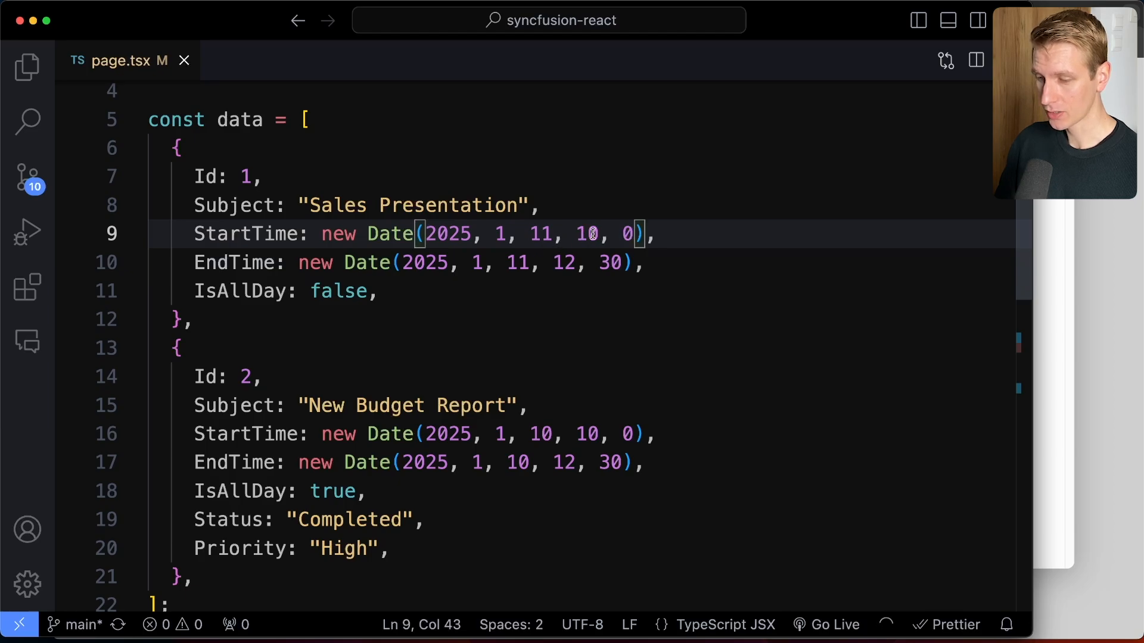
{"action": "left_click", "coordinate": [566, 262]}
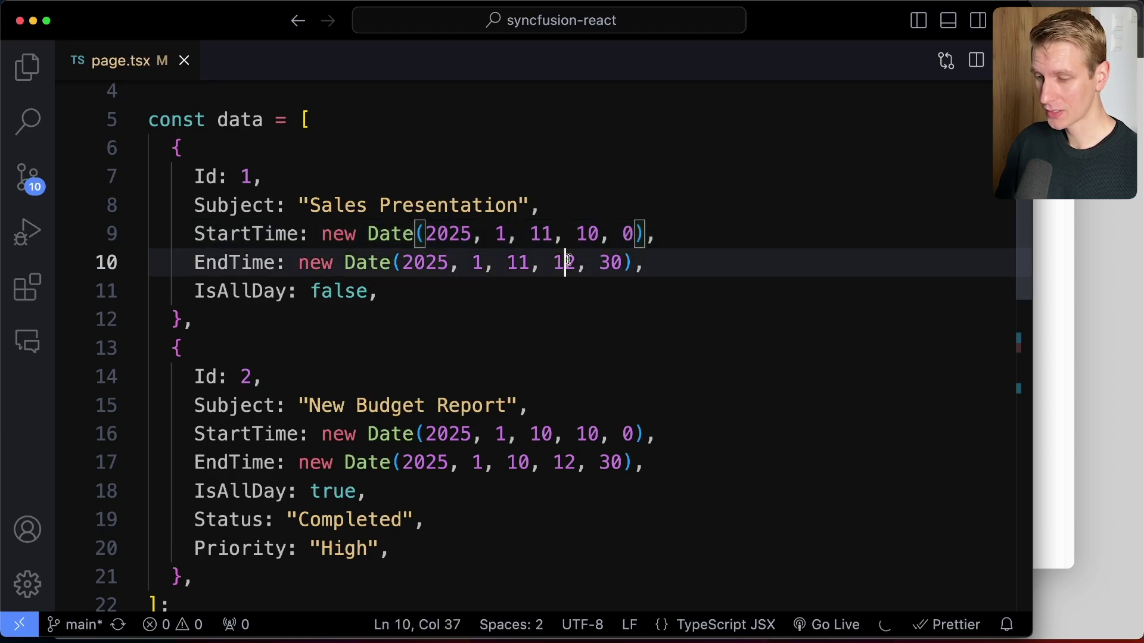
{"action": "left_click", "coordinate": [661, 262]}
{"action": "left_click", "coordinate": [433, 290]}
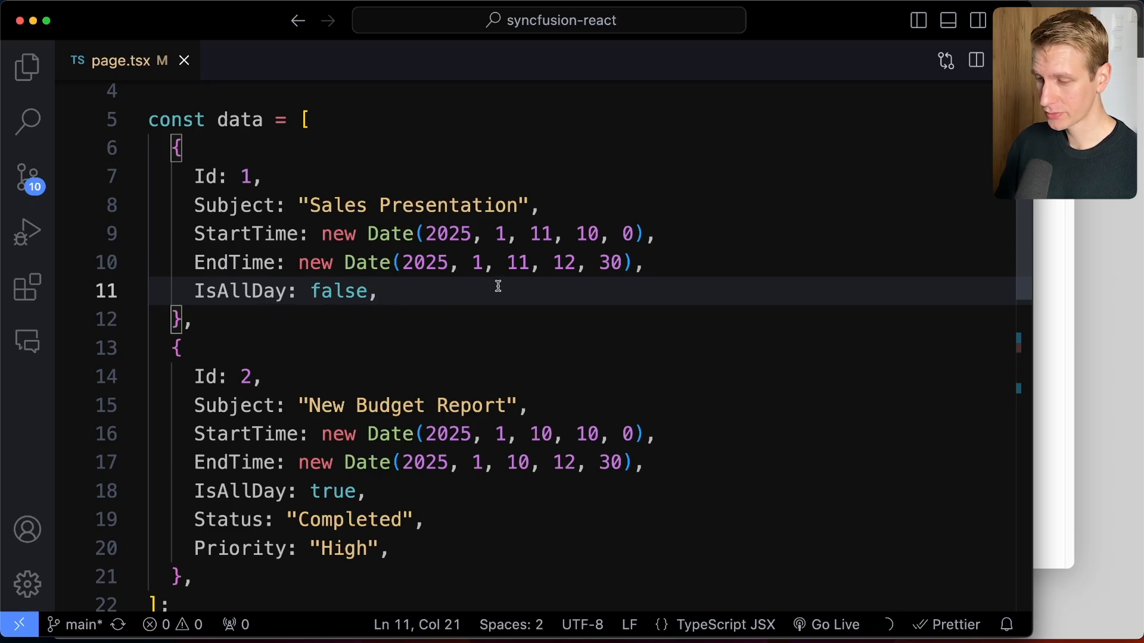
{"action": "left_click", "coordinate": [684, 262]}
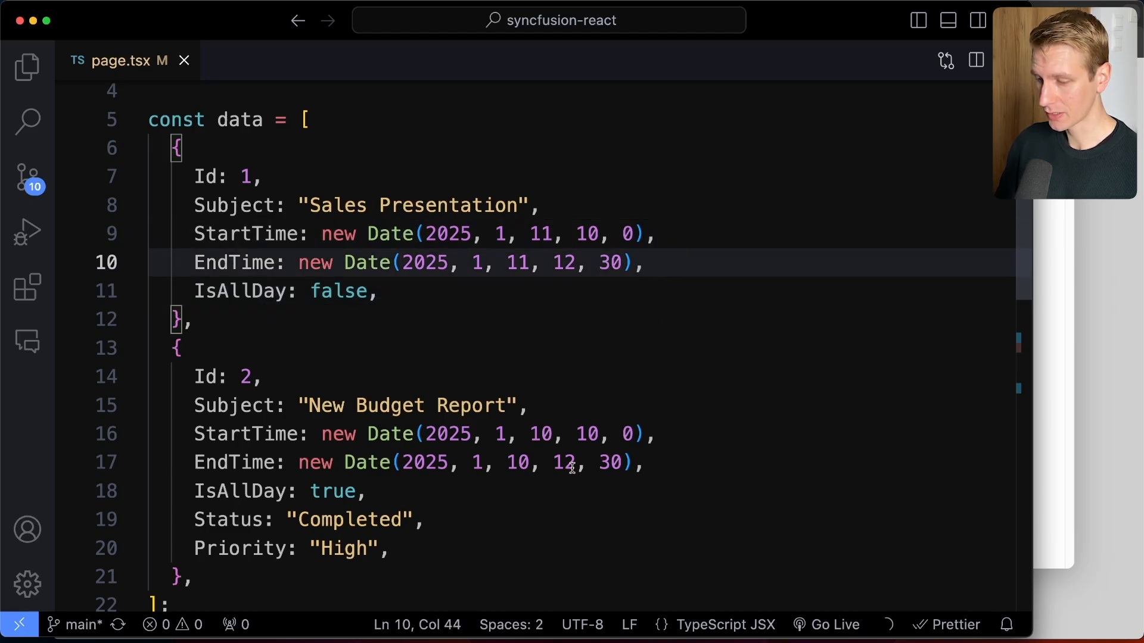
{"action": "left_click", "coordinate": [529, 490]}
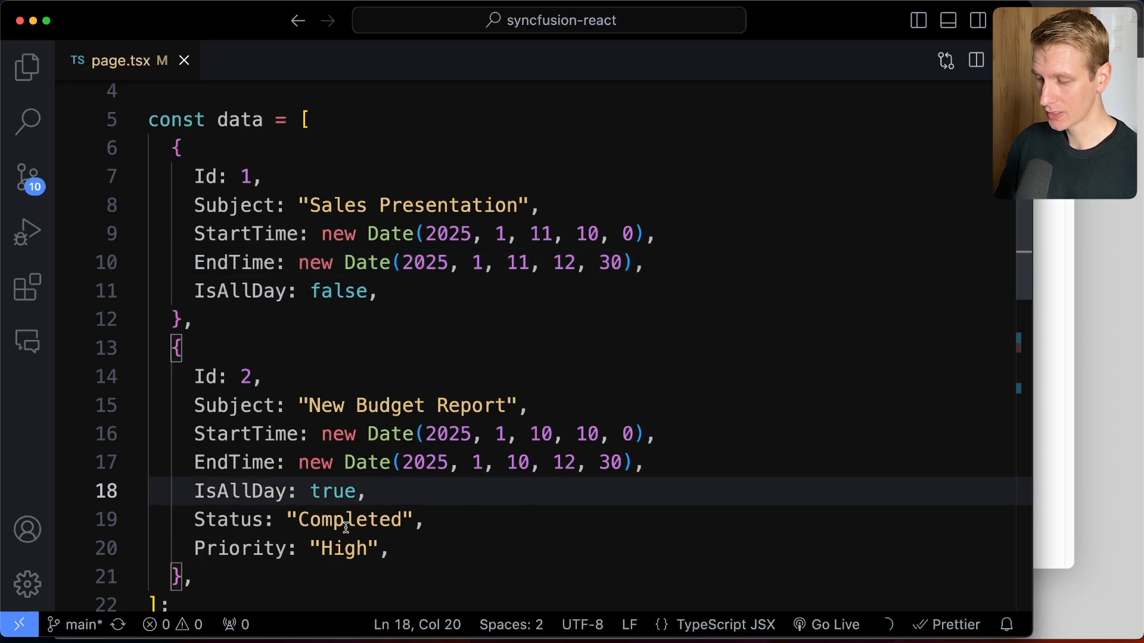
{"action": "key", "text": "Down"}
{"action": "key", "text": "Down"}
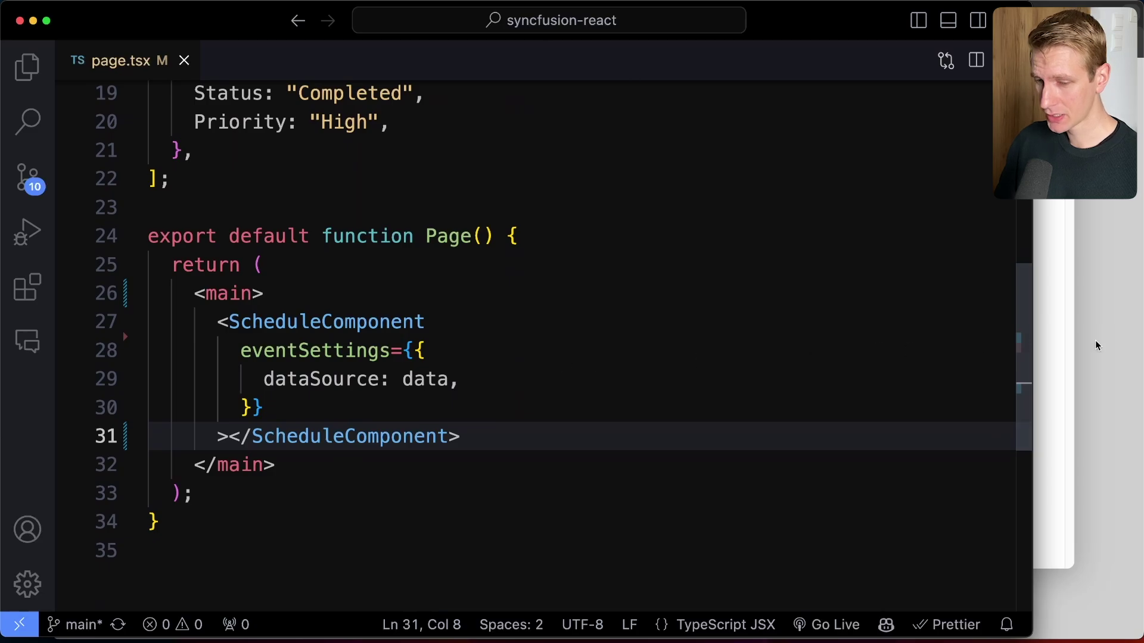
{"action": "left_click", "coordinate": [1096, 345]}
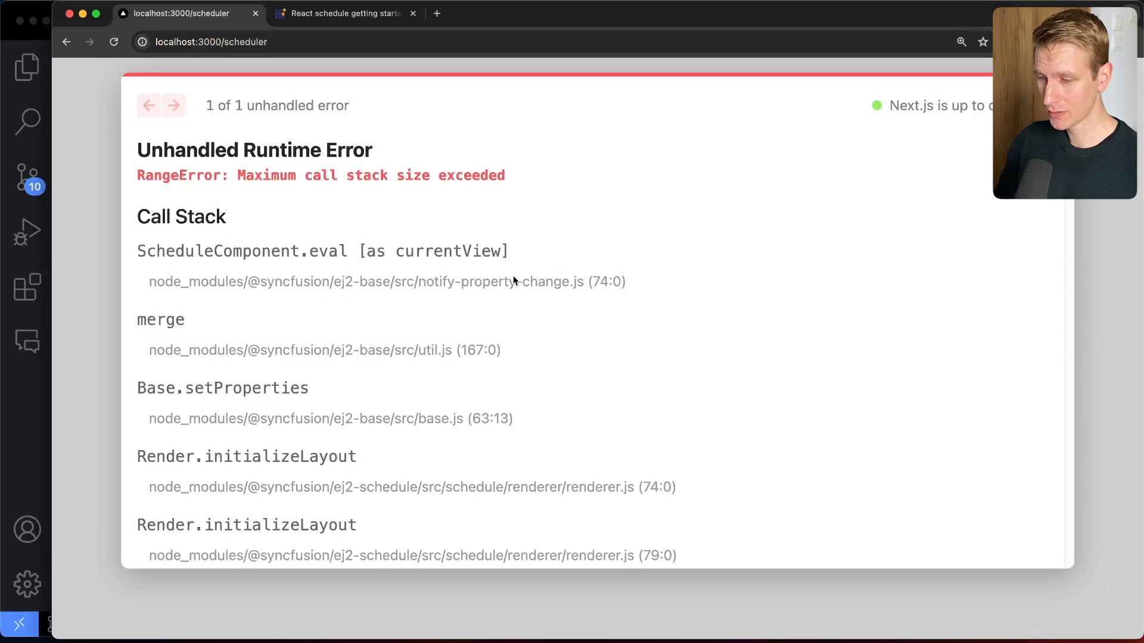
{"action": "left_click", "coordinate": [43, 454]}
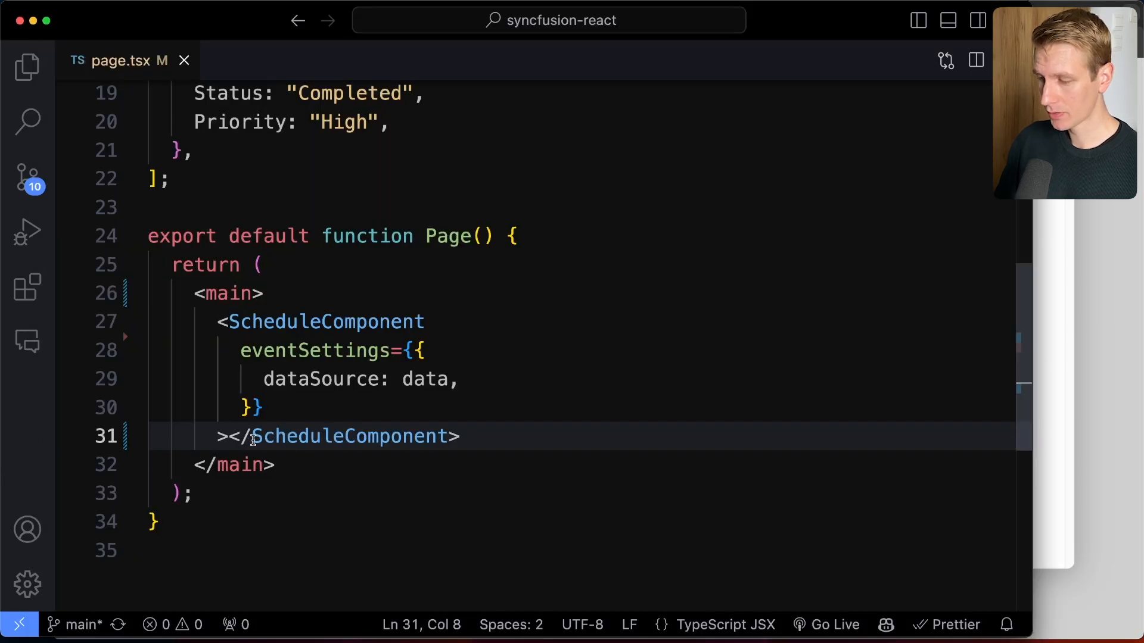
Add a ViewsDirective block inside the scheduler with a first Day ViewDirective entry
{"action": "key", "text": "Return"}
{"action": "type", "text": "<vie"}
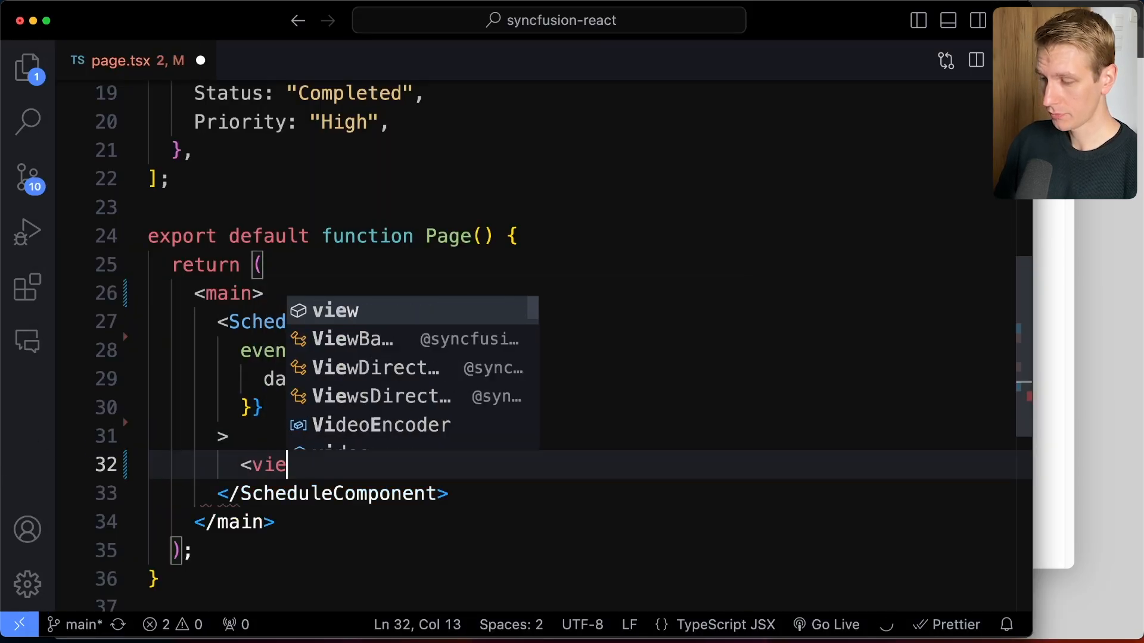
{"action": "key", "text": "BackSpace"}
{"action": "key", "text": "BackSpace"}
{"action": "key", "text": "BackSpace"}
{"action": "type", "text": "Views"}
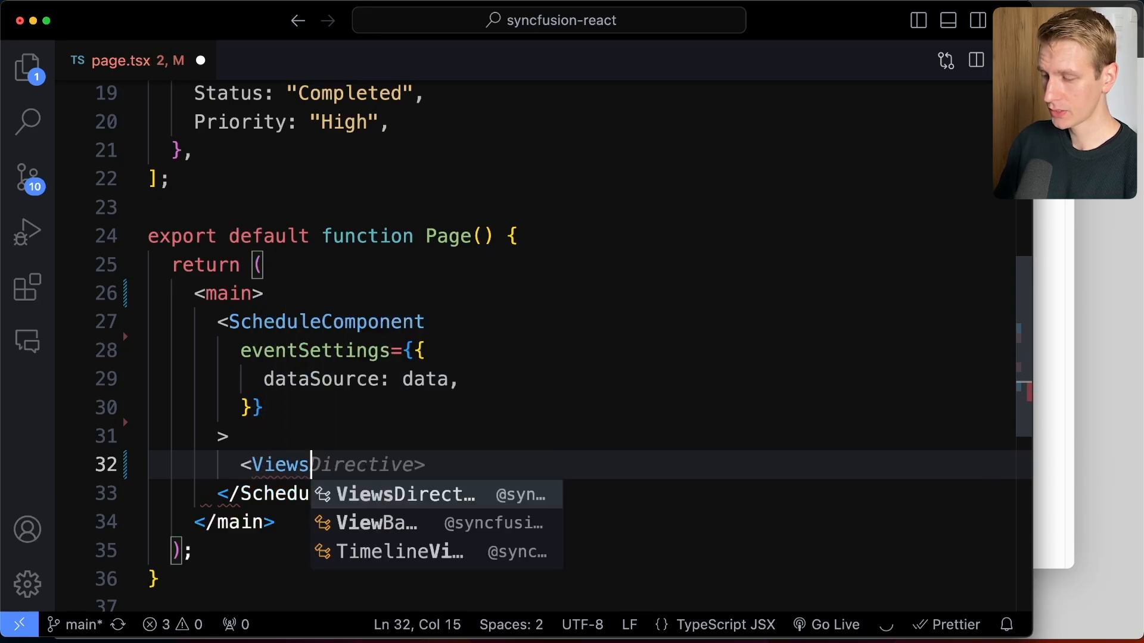
{"action": "type", "text": "Directive></ViewsDirective>"}
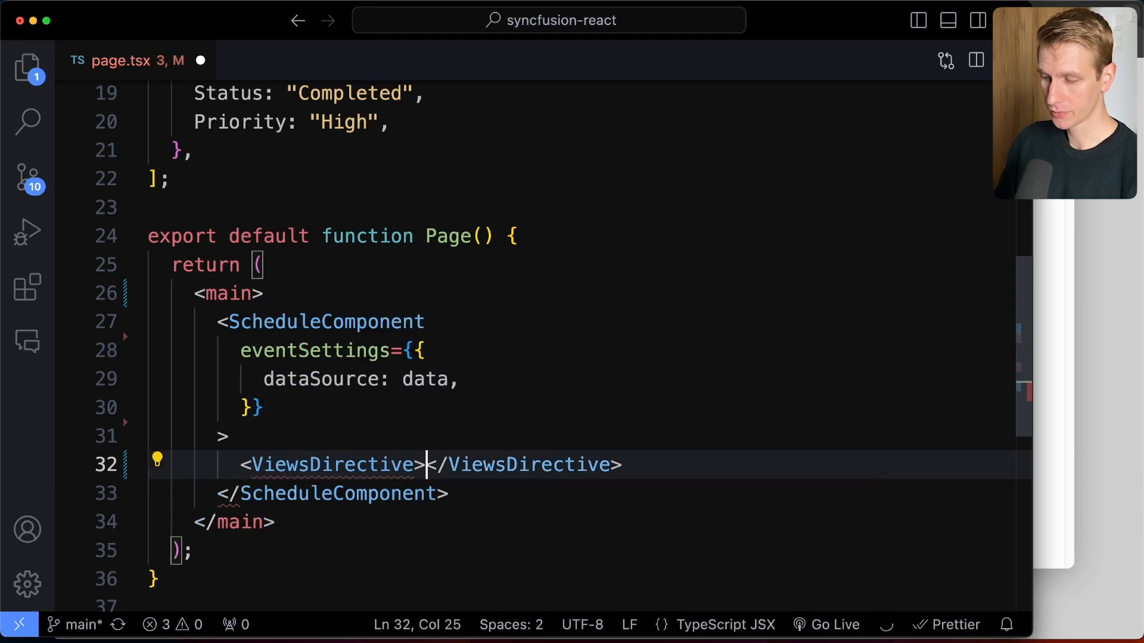
{"action": "key", "text": "Return"}
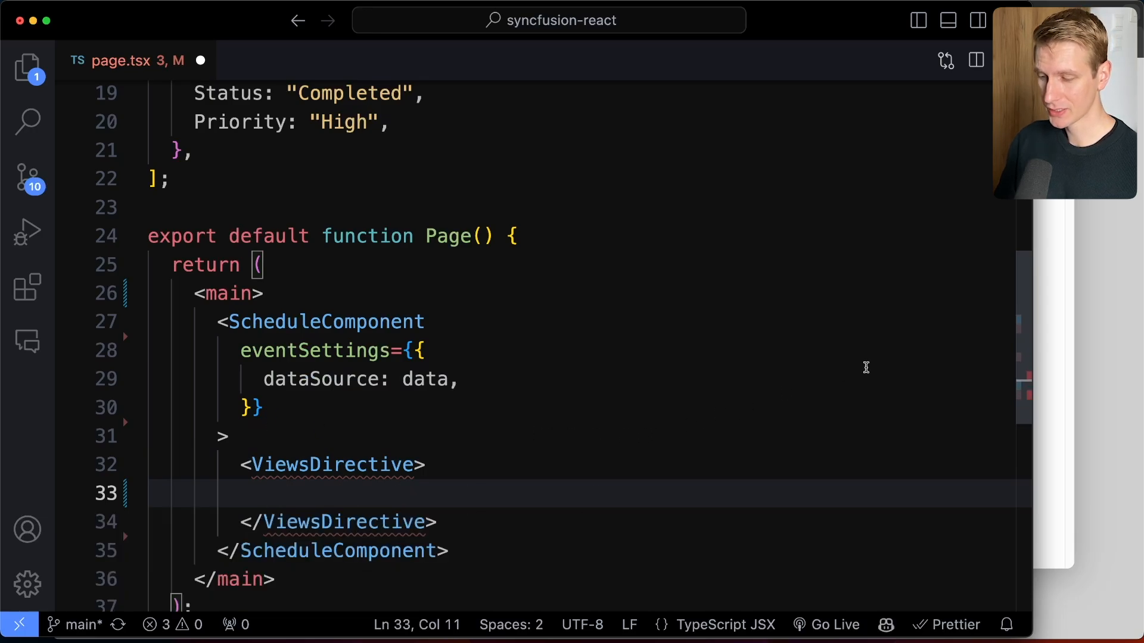
{"action": "left_click_drag", "start_coordinate": [1019, 317], "coordinate": [1022, 349]}
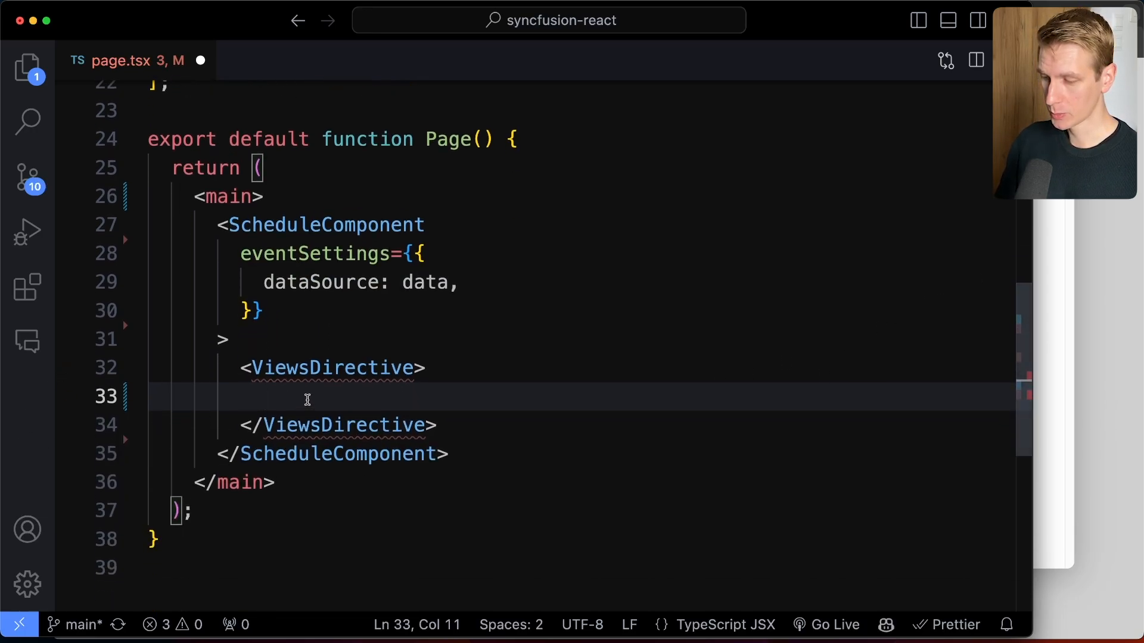
{"action": "key", "text": "Down"}
{"action": "key", "text": "Up"}
{"action": "type", "text": "<ViewDire"}
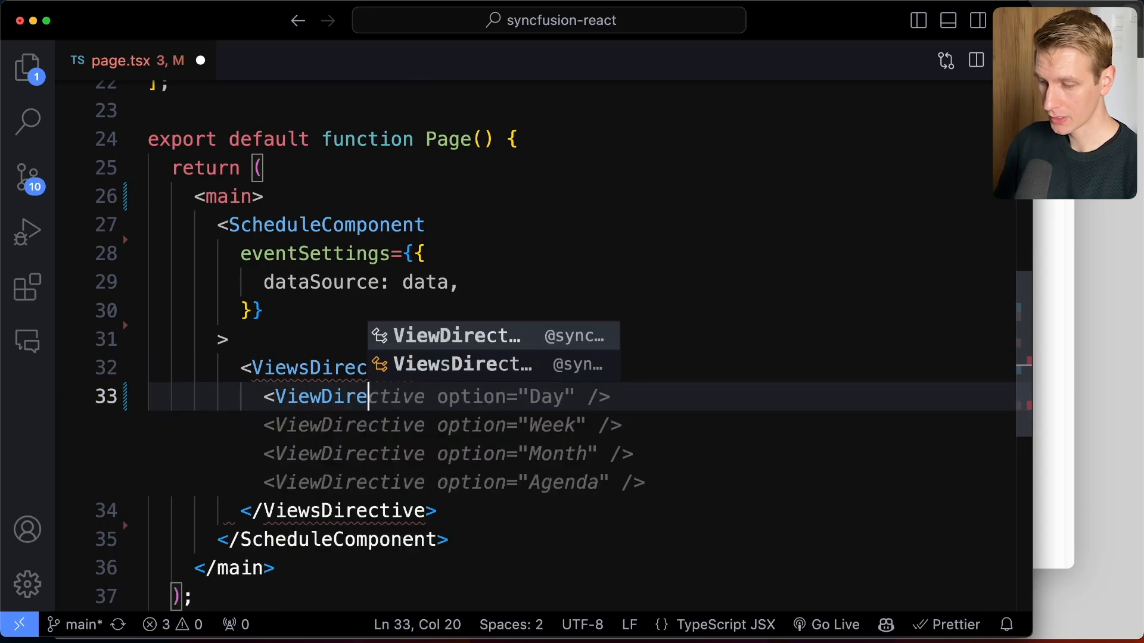
{"action": "key", "text": "Tab"}
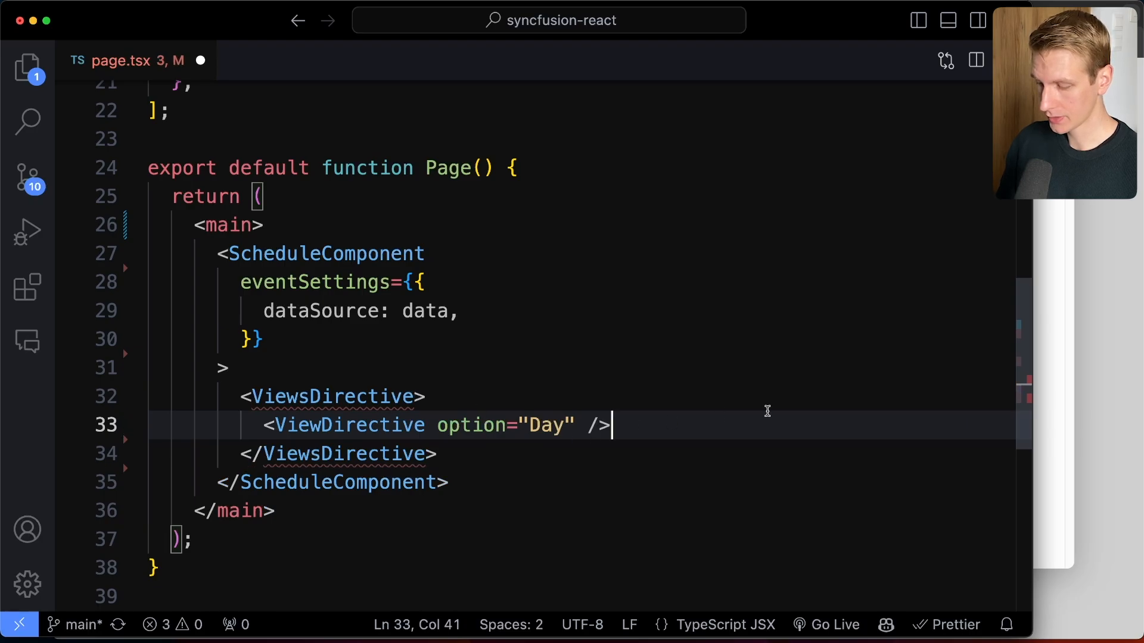
Duplicate the line into Week and Month view entries and import the view directives
{"action": "key", "text": "shift+alt+Down"}
{"action": "key", "text": "shift+alt+Down"}
{"action": "double_click", "coordinate": [548, 454]}
{"action": "type", "text": "Week"}
{"action": "left_click", "coordinate": [541, 497]}
{"action": "double_click", "coordinate": [547, 483]}
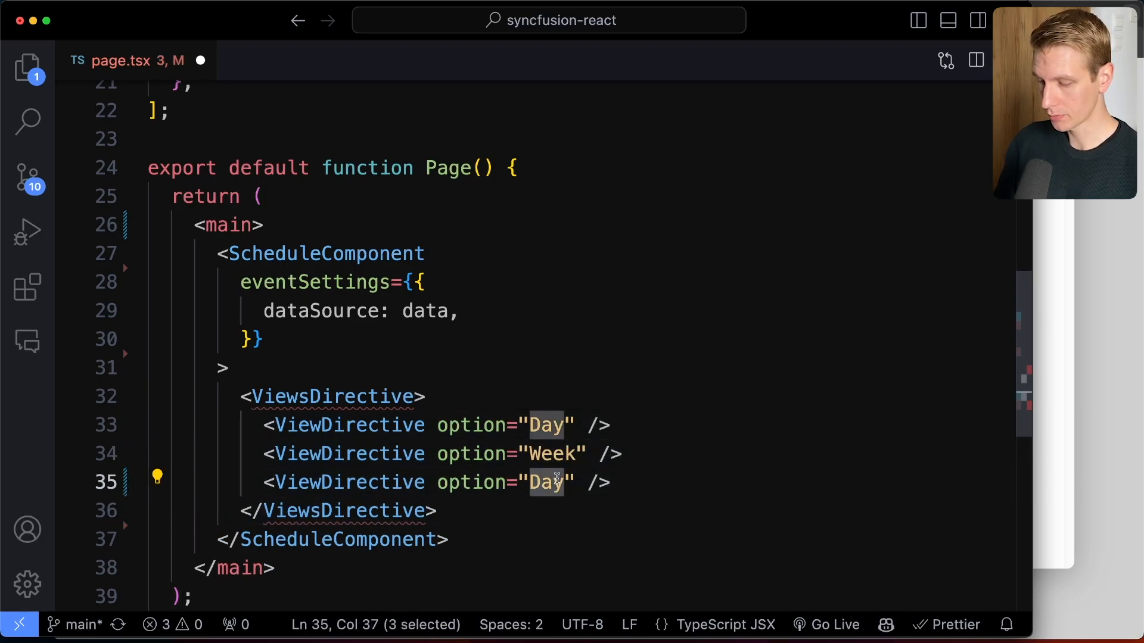
{"action": "type", "text": "Month"}
{"action": "key", "text": "Up"}
{"action": "key", "text": "Up"}
{"action": "key", "text": "Up"}
{"action": "key", "text": "Escape"}
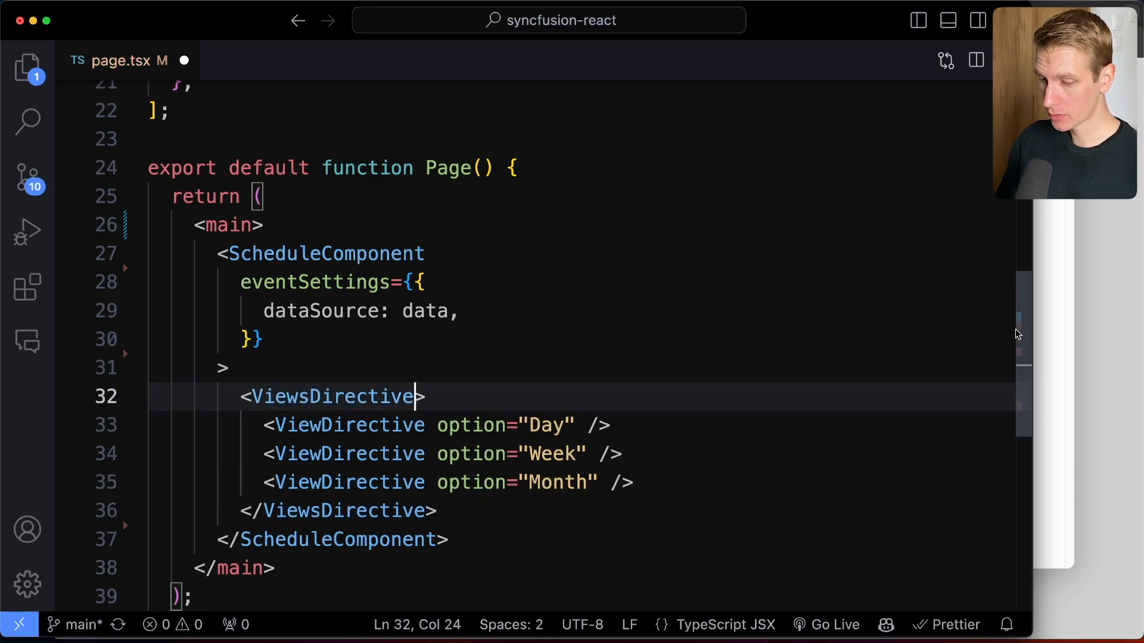
{"action": "scroll", "coordinate": [764, 358], "scroll_direction": "up", "scroll_amount": 5}
{"action": "scroll", "coordinate": [764, 357], "scroll_direction": "up", "scroll_amount": 5}
{"action": "scroll", "coordinate": [763, 268], "scroll_direction": "up", "scroll_amount": 3}
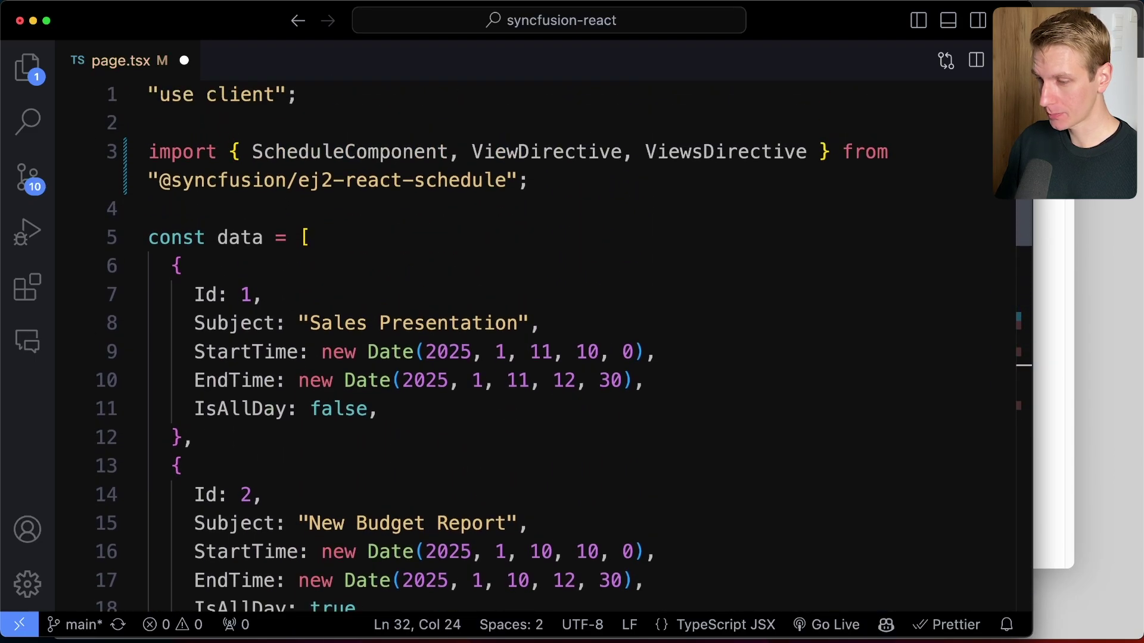
{"action": "left_click", "coordinate": [891, 152]}
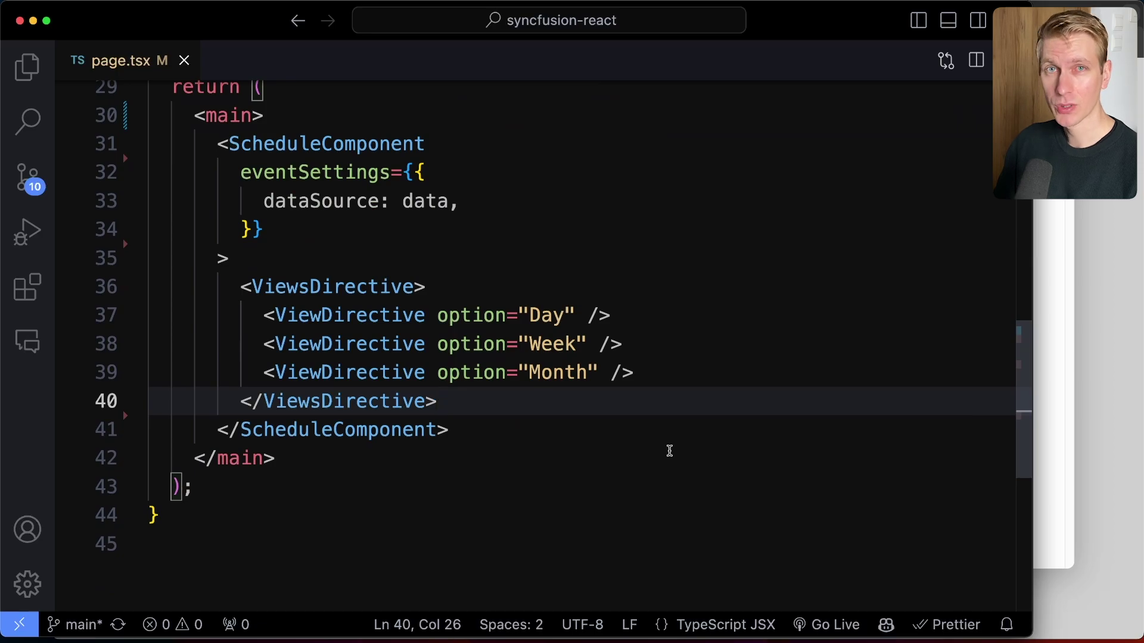
Add a self-closing Inject element below the views block, imported from the schedule package
{"action": "key", "text": "Return"}
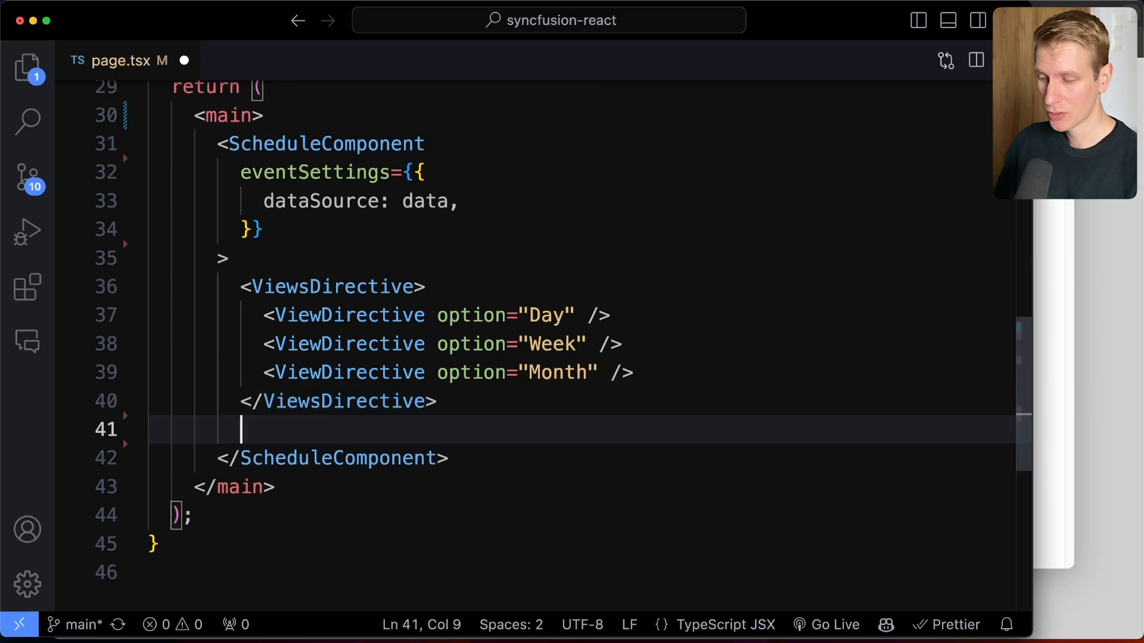
{"action": "key", "text": "Return"}
{"action": "key", "text": "Escape"}
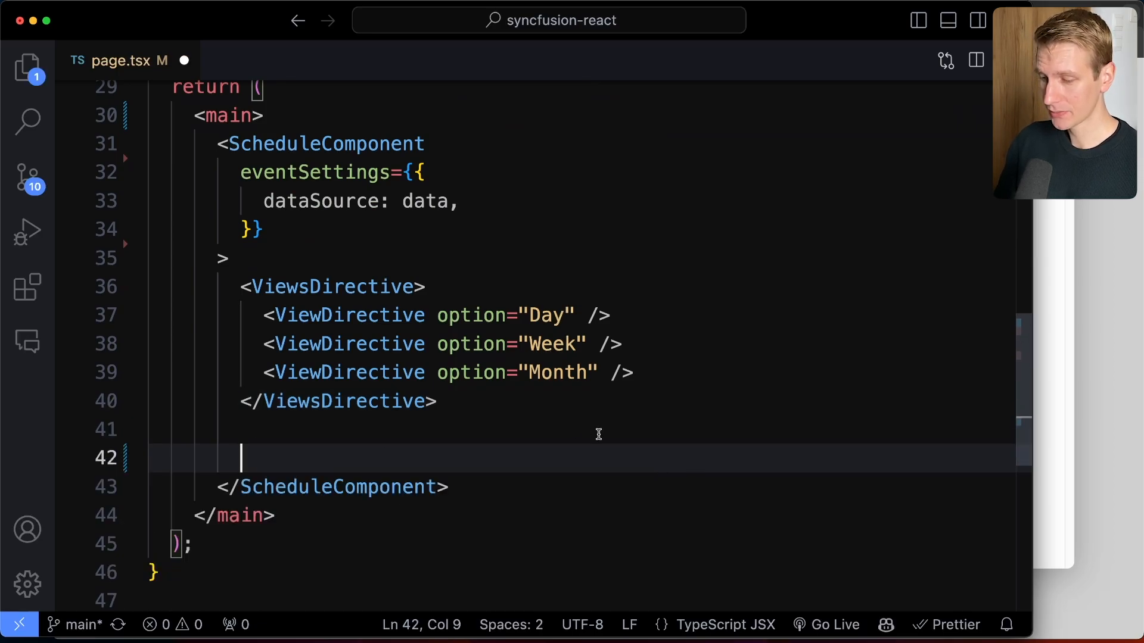
{"action": "type", "text": "<Inject />"}
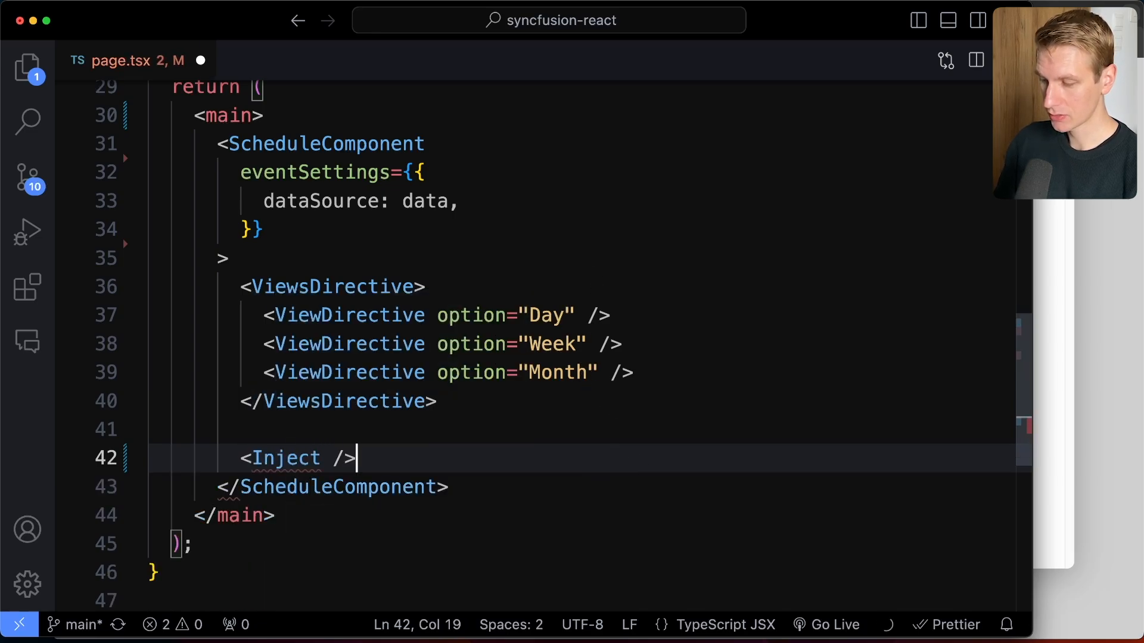
{"action": "key", "text": "Left"}
{"action": "key", "text": "Left"}
{"action": "key", "text": "ctrl+space"}
{"action": "key", "text": "Return"}
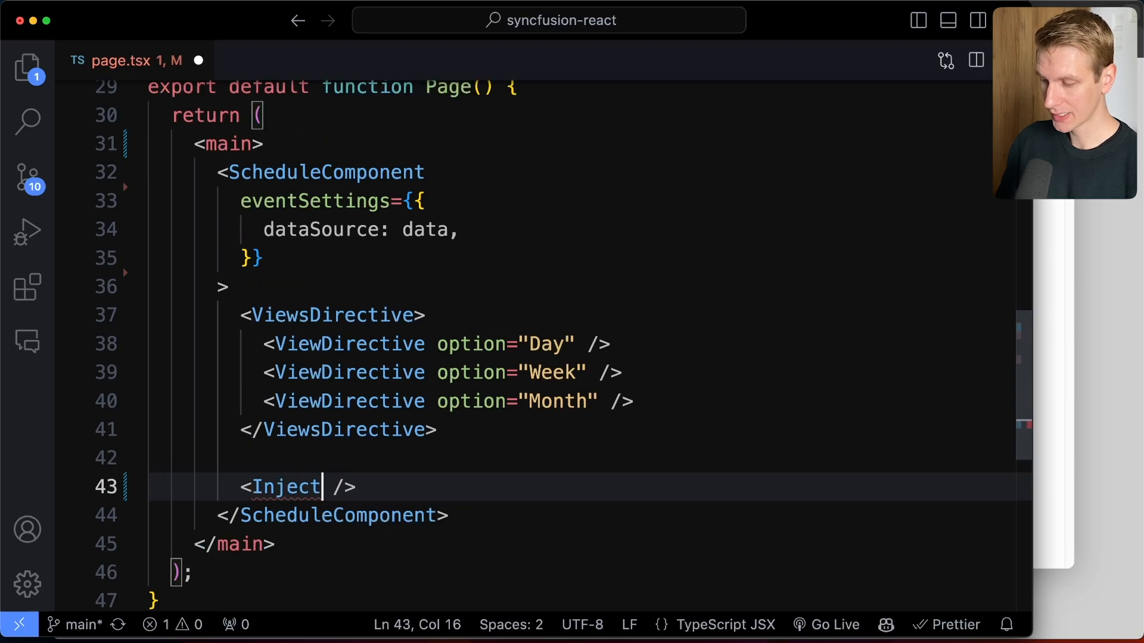
{"action": "key", "text": "Right"}
{"action": "type", "text": "s"}
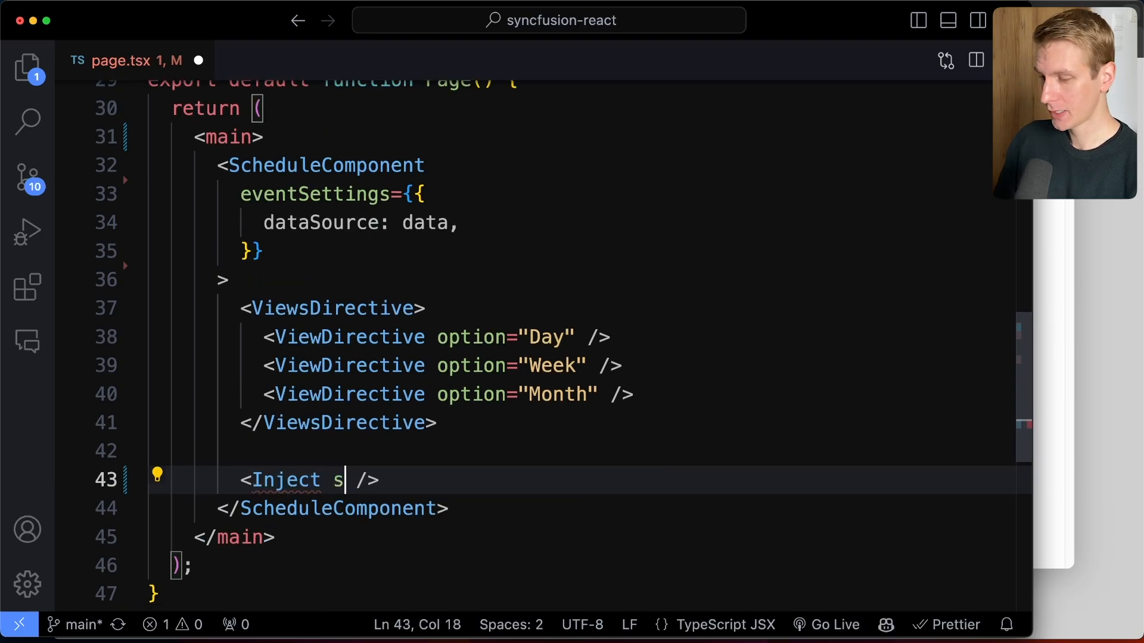
{"action": "type", "text": "ervices="}
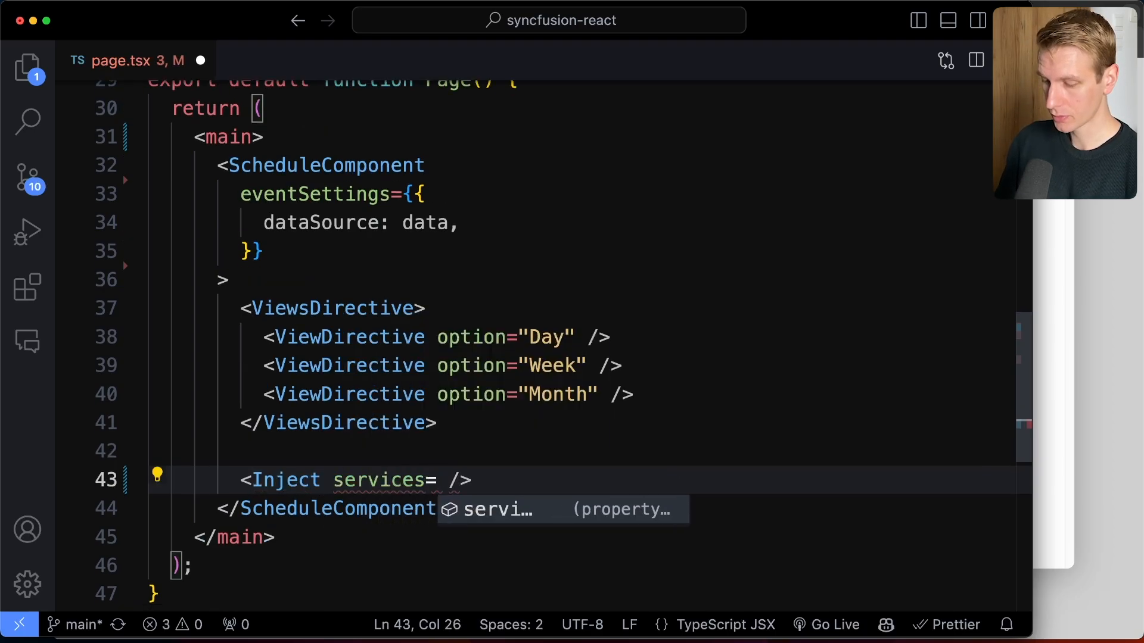
{"action": "type", "text": "{[D"}
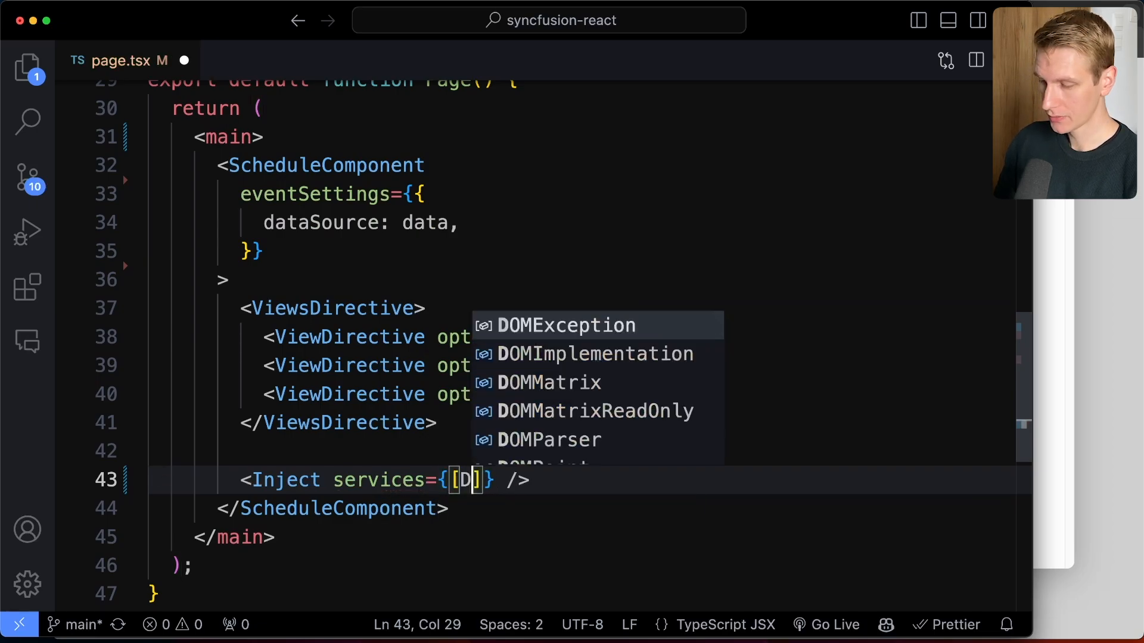
{"action": "type", "text": "ay"}
Inject the Day, Week and Month services, save, and bring up the running scheduler page
{"action": "key", "text": "Return"}
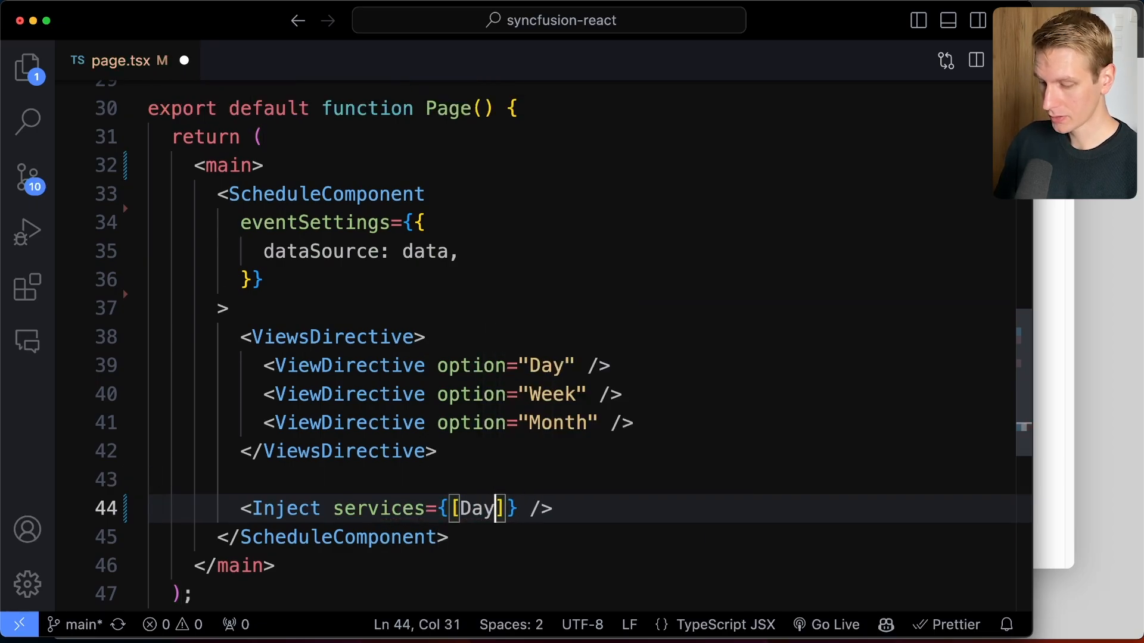
{"action": "type", "text": ", "}
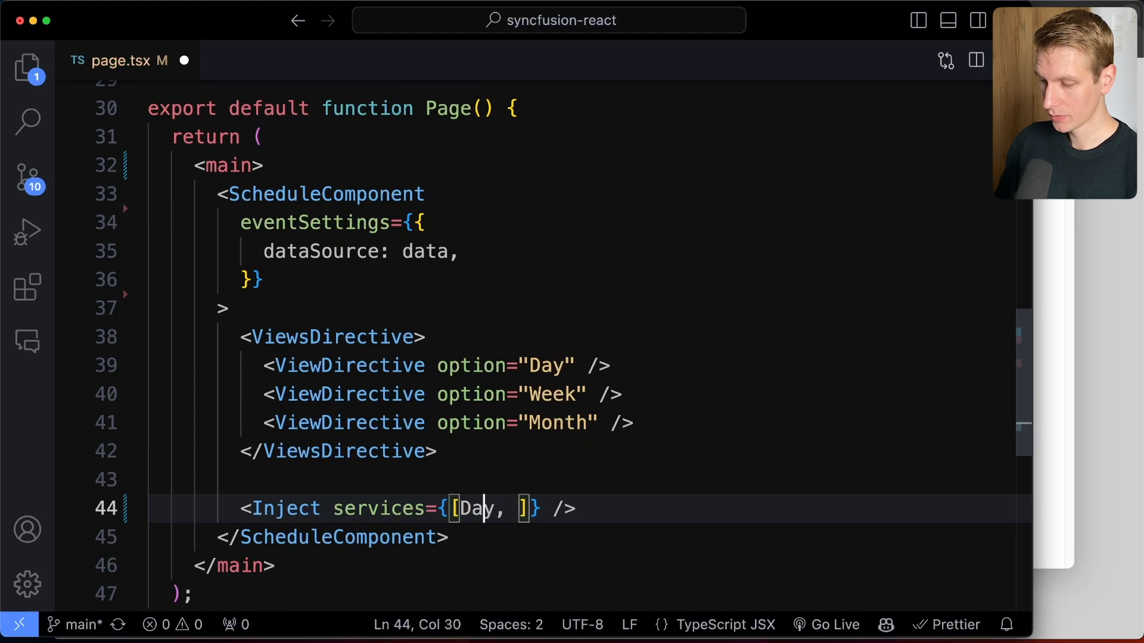
{"action": "type", "text": "Week"}
{"action": "key", "text": "Return"}
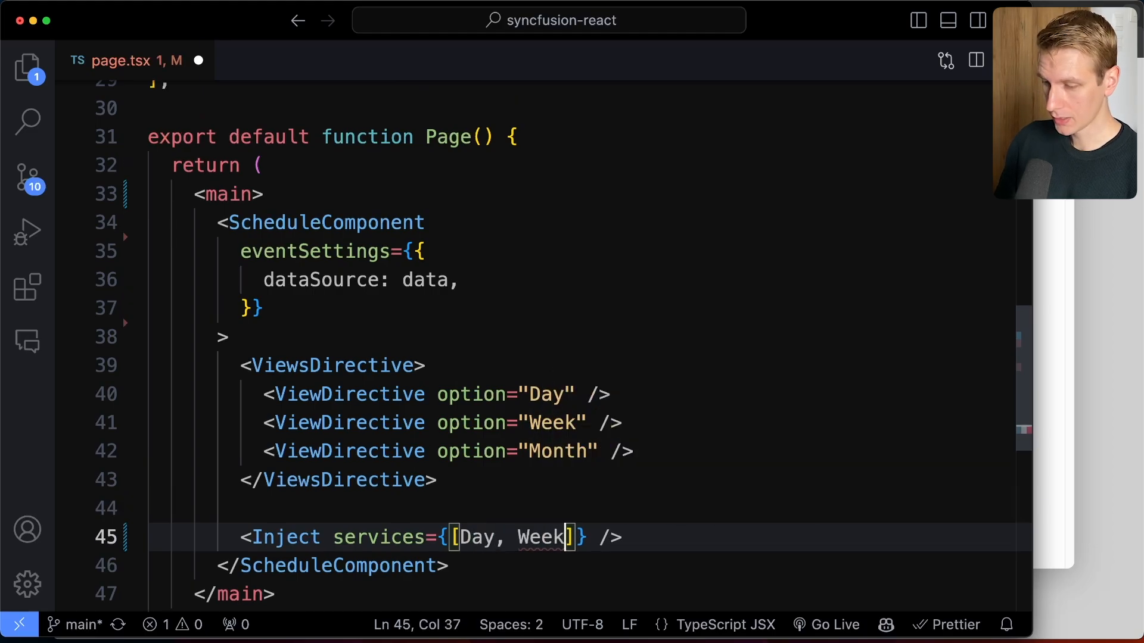
{"action": "type", "text": ", Month"}
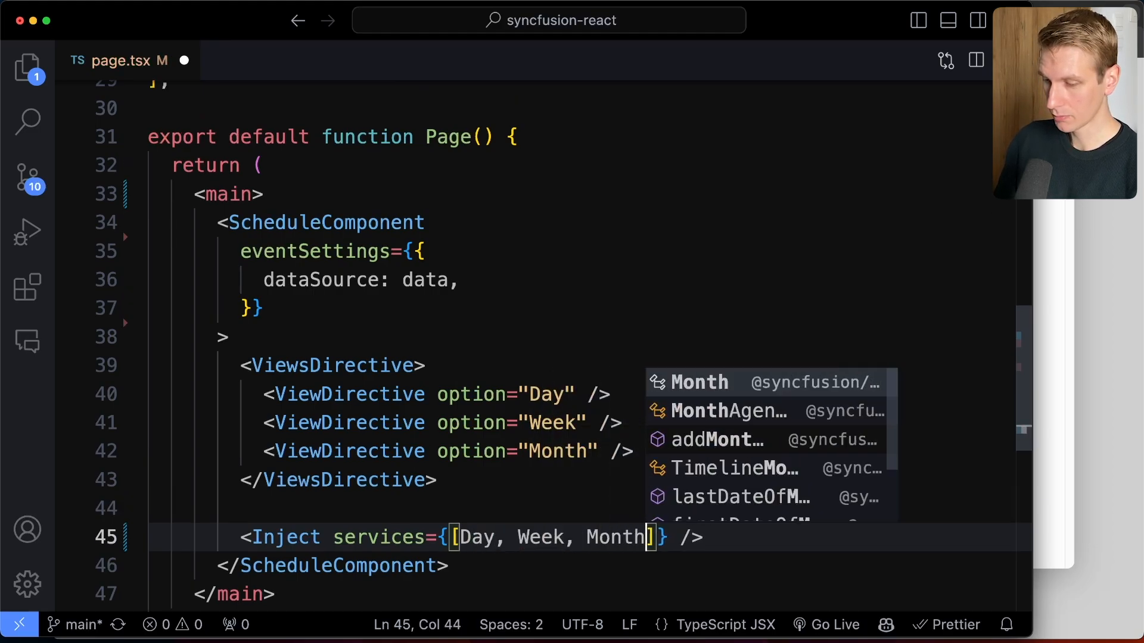
{"action": "key", "text": "Return"}
{"action": "key", "text": "super+s"}
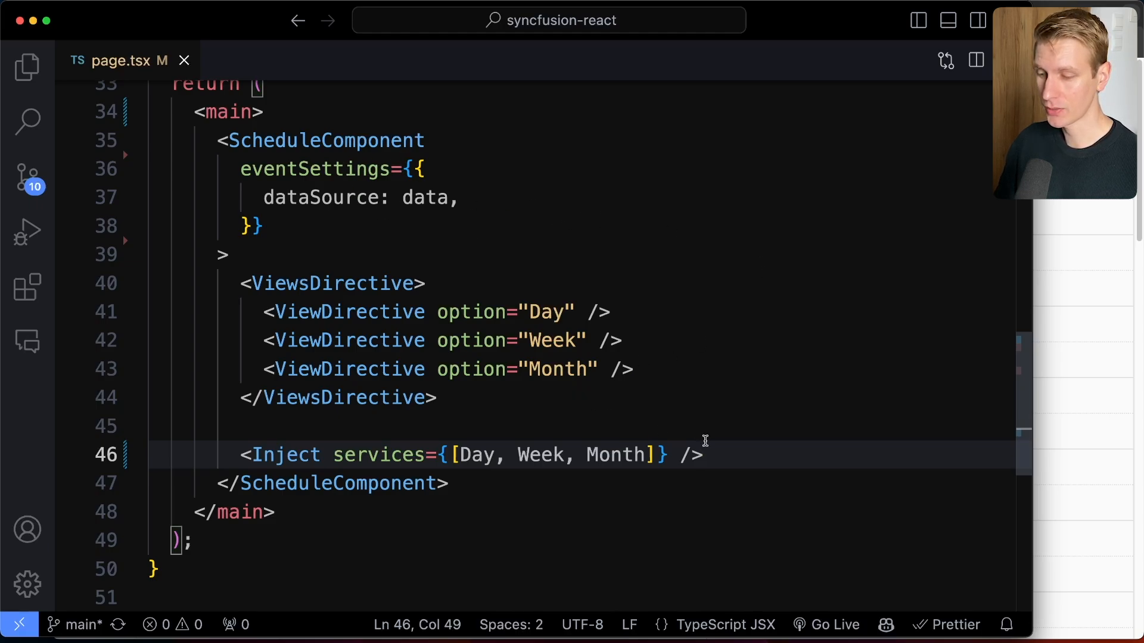
{"action": "left_click", "coordinate": [643, 315]}
{"action": "left_click", "coordinate": [669, 367]}
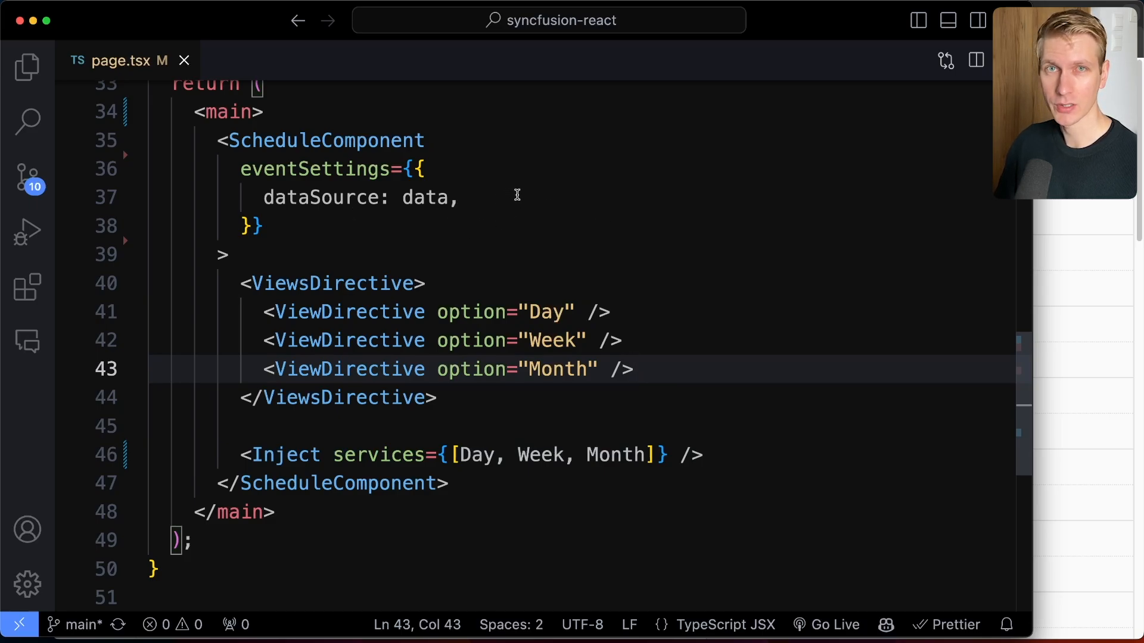
{"action": "left_click", "coordinate": [761, 453]}
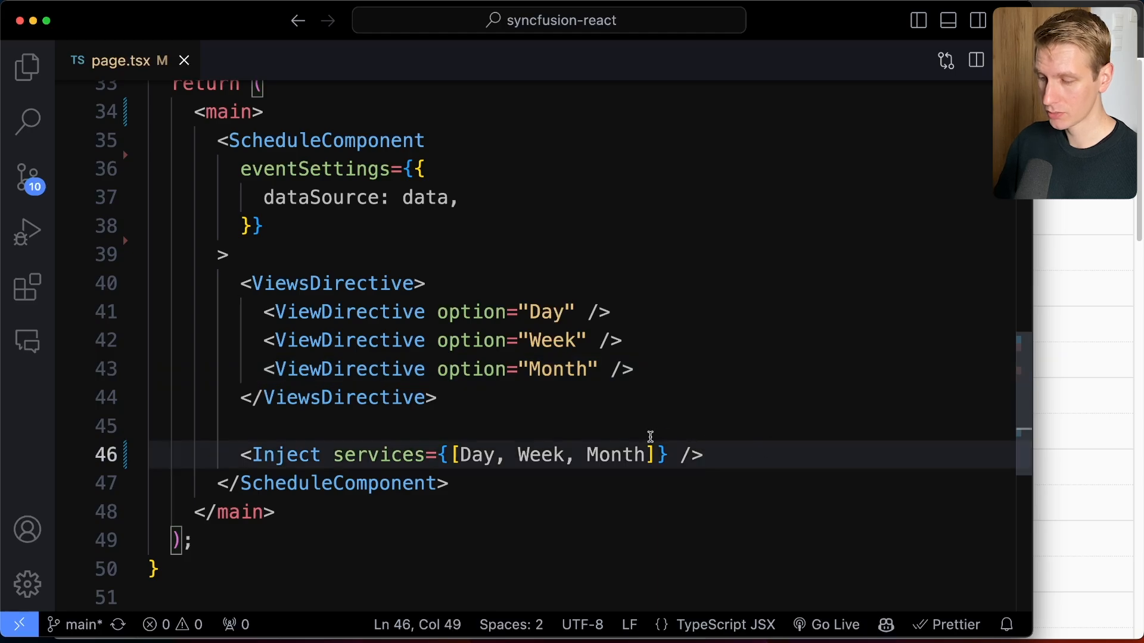
{"action": "left_click", "coordinate": [1116, 338]}
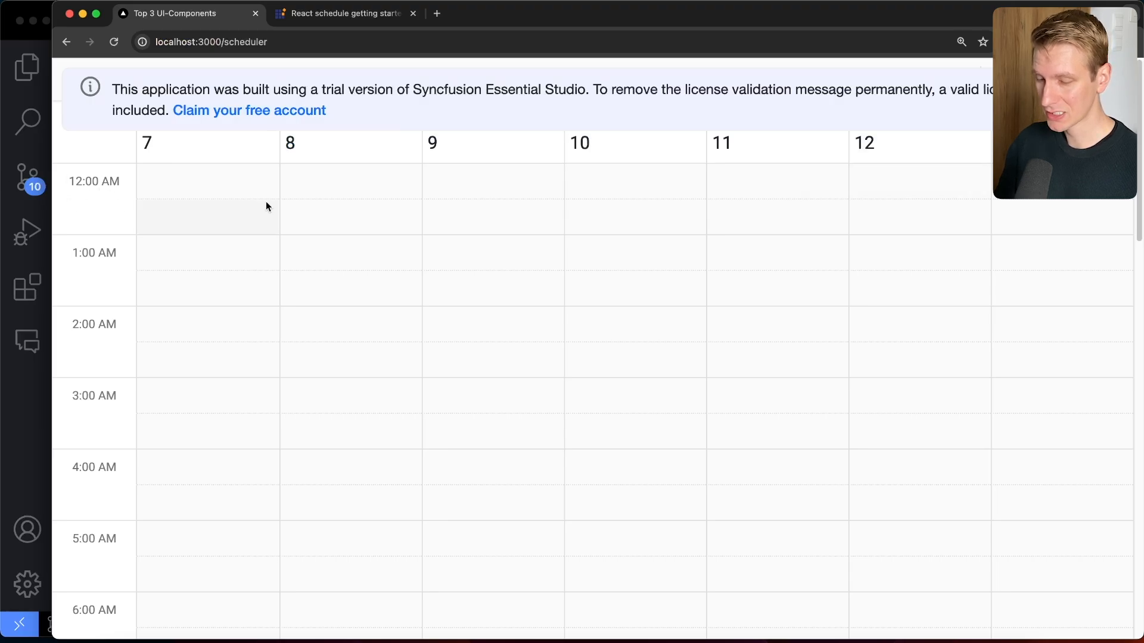
Size the ScheduleComponent with width={800} and height={500}, save, and view the smaller calendar
{"action": "left_click", "coordinate": [44, 412]}
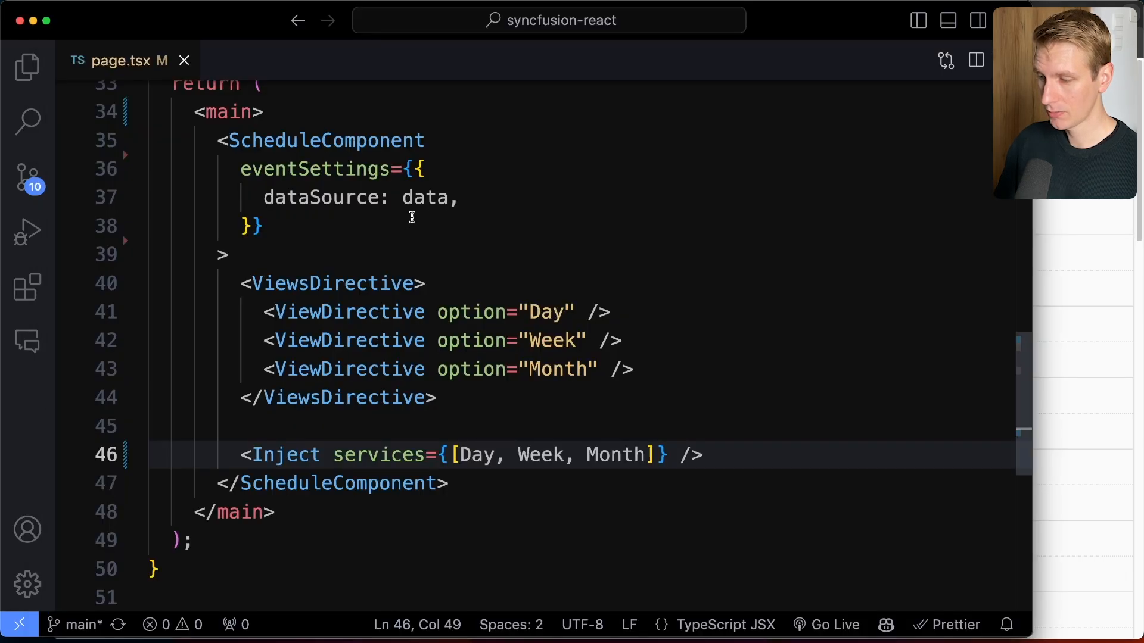
{"action": "left_click", "coordinate": [489, 157]}
{"action": "left_click", "coordinate": [508, 140]}
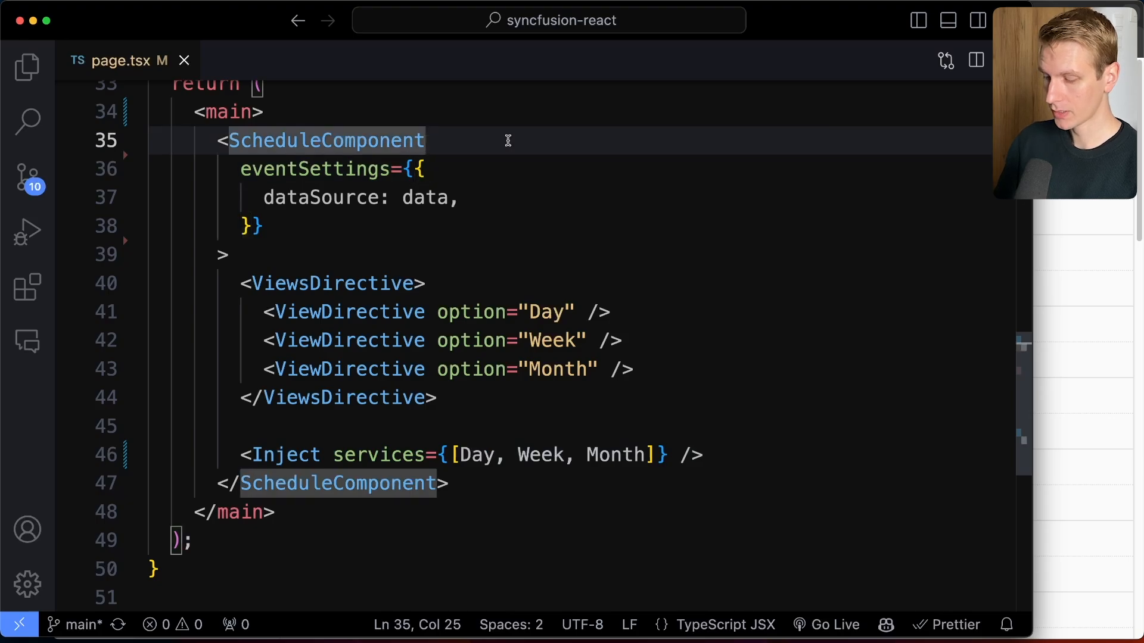
{"action": "key", "text": "Return"}
{"action": "type", "text": "width={800"}
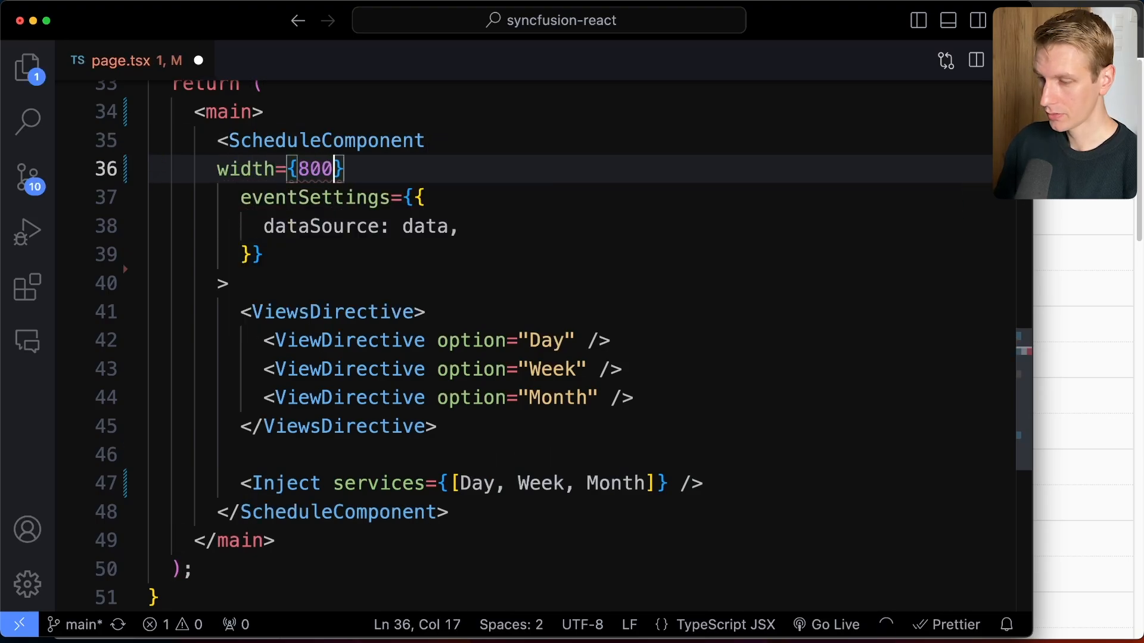
{"action": "key", "text": "Right"}
{"action": "key", "text": "Return"}
{"action": "type", "text": "height:"}
{"action": "key", "text": "BackSpace"}
{"action": "key", "text": "BackSpace"}
{"action": "type", "text": "={500"}
{"action": "key", "text": "super+s"}
{"action": "key", "text": "super+Tab"}
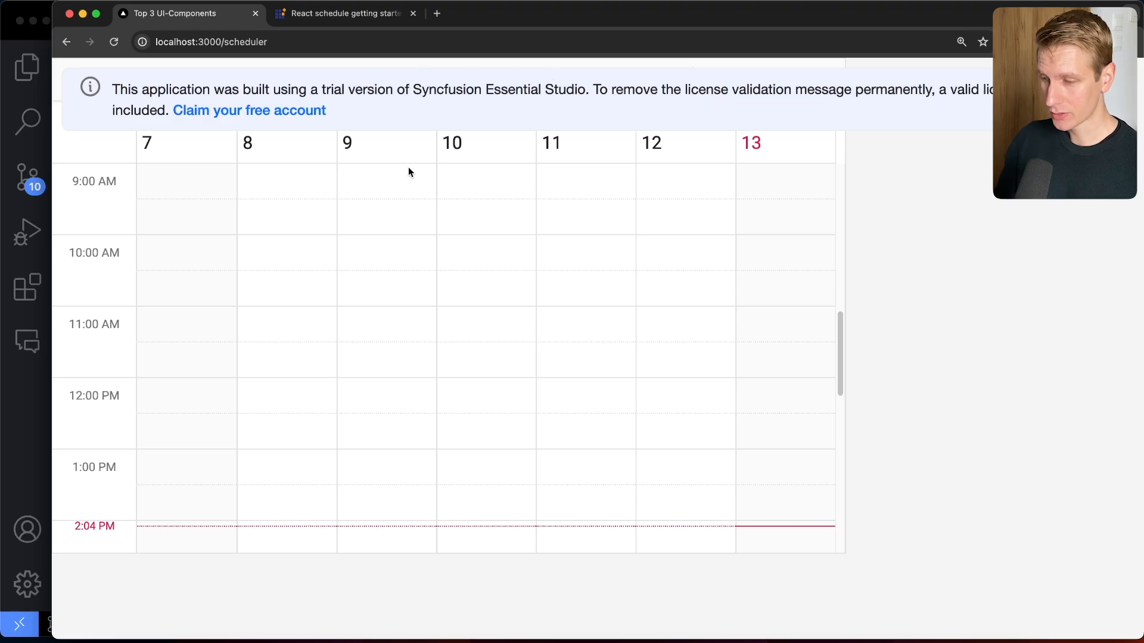
Check the docs tab and review the registerLicense call in page.tsx
{"action": "left_click", "coordinate": [308, 13]}
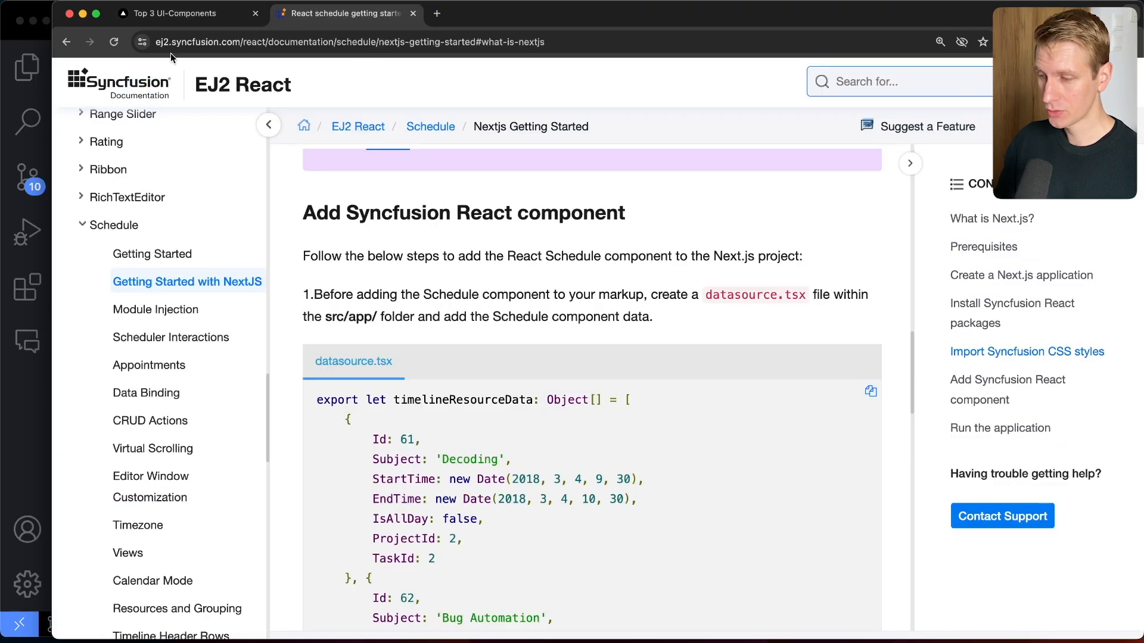
{"action": "left_click", "coordinate": [224, 10]}
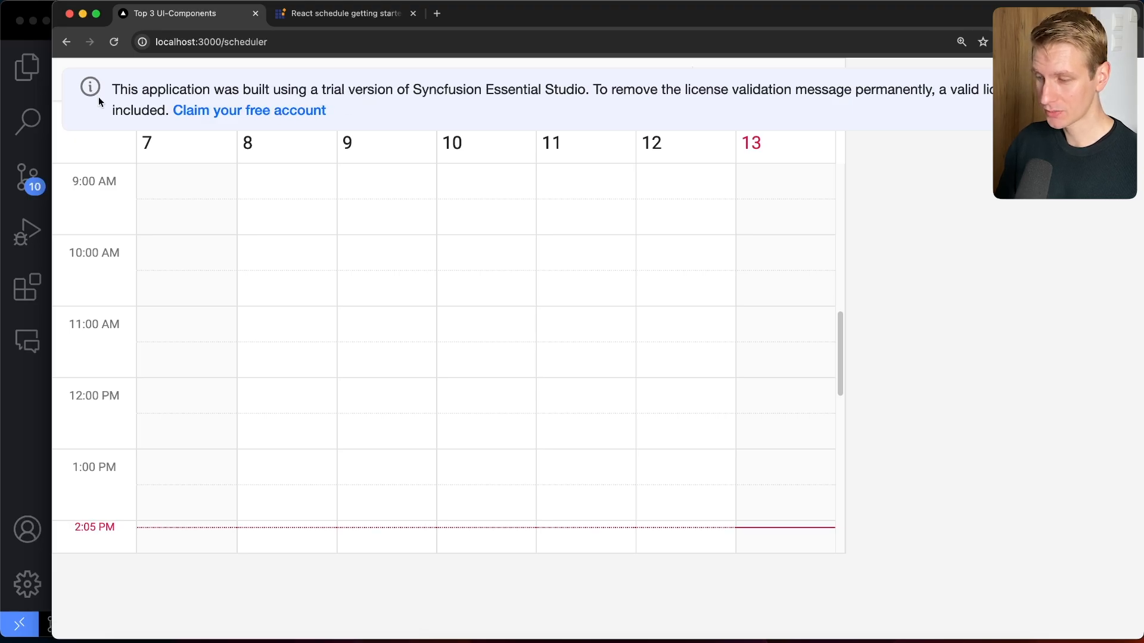
{"action": "left_click", "coordinate": [46, 383]}
{"action": "left_click", "coordinate": [804, 356]}
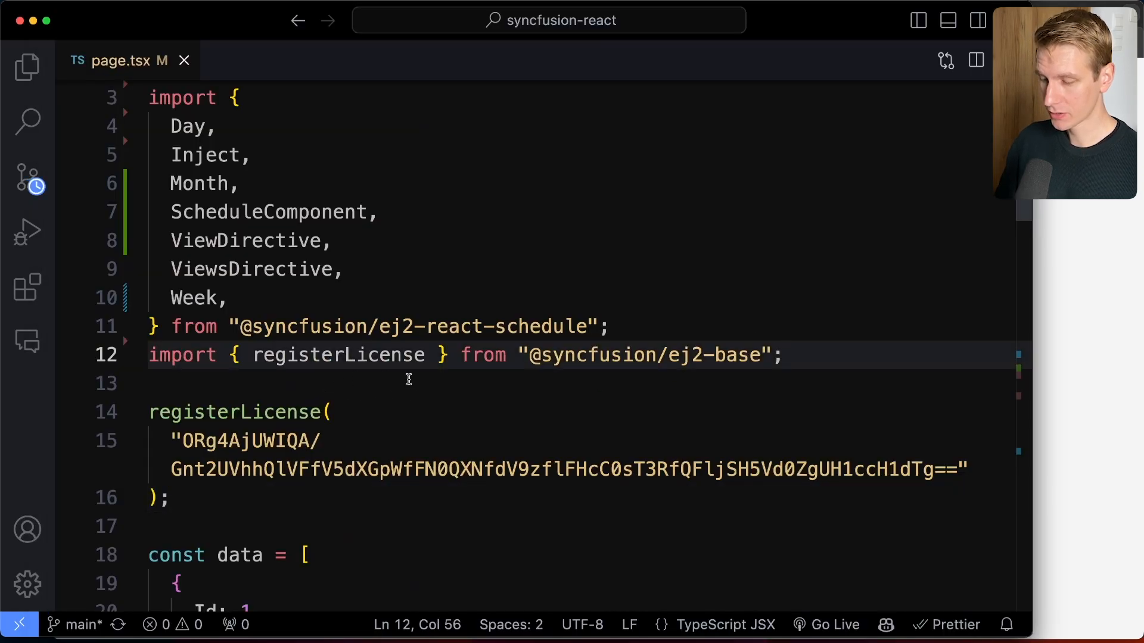
{"action": "left_click", "coordinate": [250, 498]}
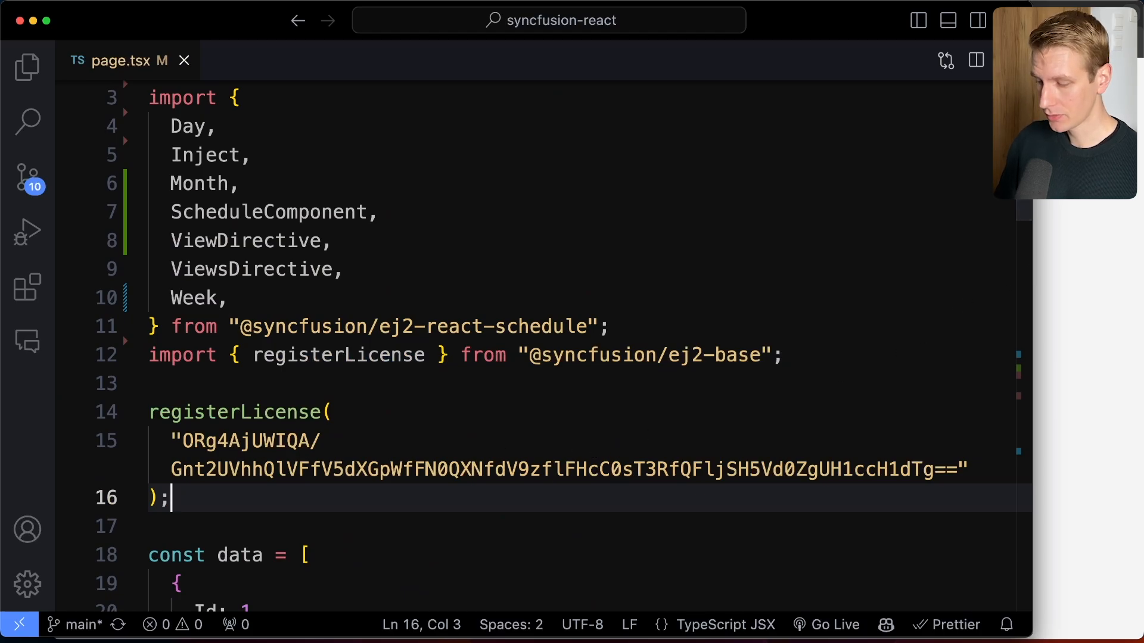
Reload the scheduler page without the trial banner, adjust zoom, and return to the code
{"action": "key", "text": "super+Tab"}
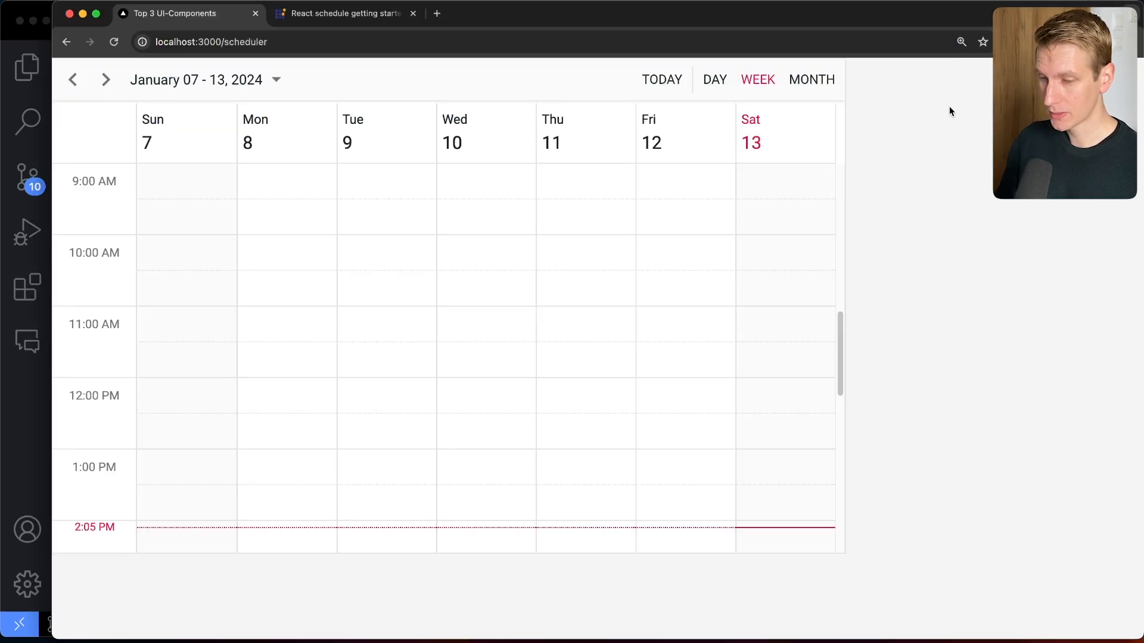
{"action": "key", "text": "super+minus"}
{"action": "key", "text": "super+minus"}
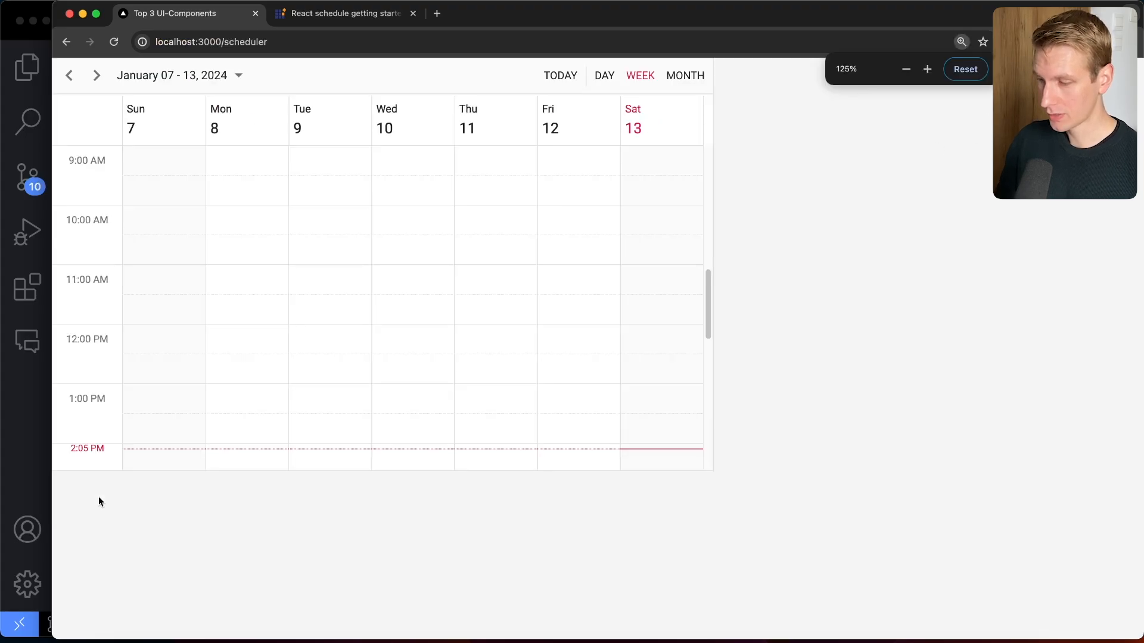
{"action": "key", "text": "super+Tab"}
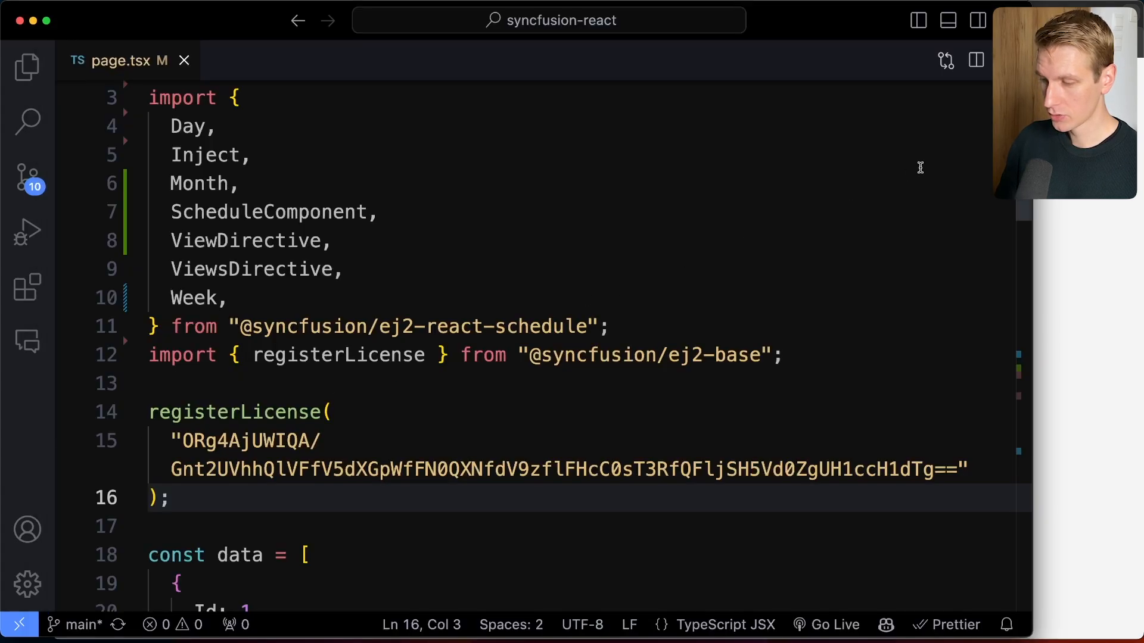
{"action": "scroll", "coordinate": [536, 357], "scroll_direction": "down", "scroll_amount": 10}
{"action": "scroll", "coordinate": [537, 357], "scroll_direction": "down", "scroll_amount": 10}
{"action": "scroll", "coordinate": [536, 358], "scroll_direction": "down", "scroll_amount": 6}
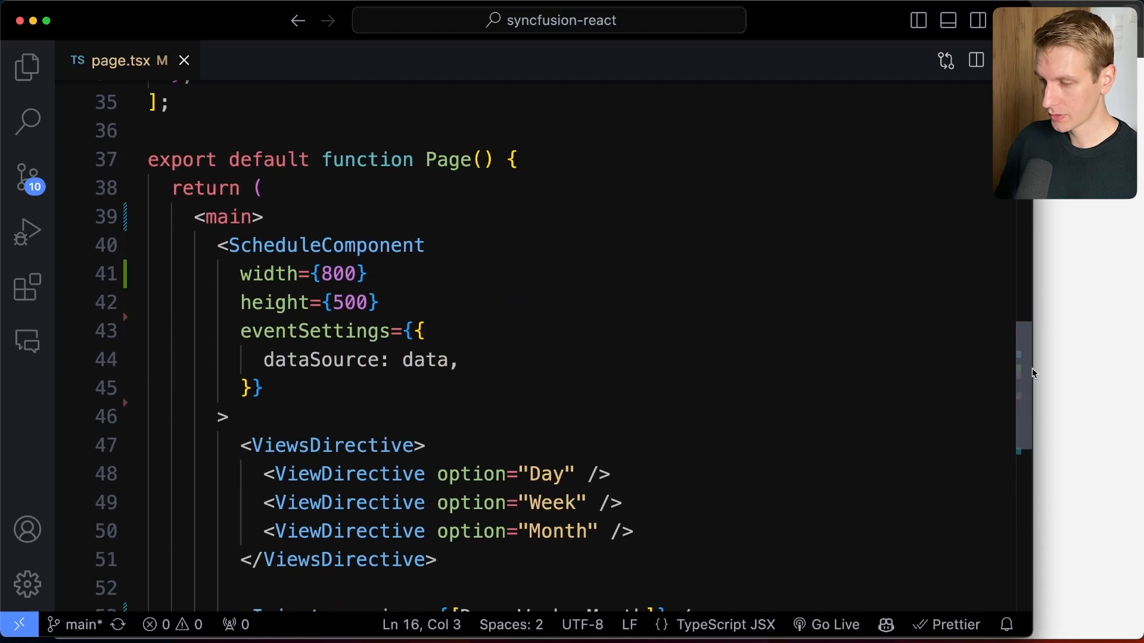
Give main className="flex justify-center items-center min-h-screen", save, and check the centered calendar
{"action": "left_click", "coordinate": [252, 218]}
{"action": "type", "text": "cl"}
{"action": "key", "text": "Tab"}
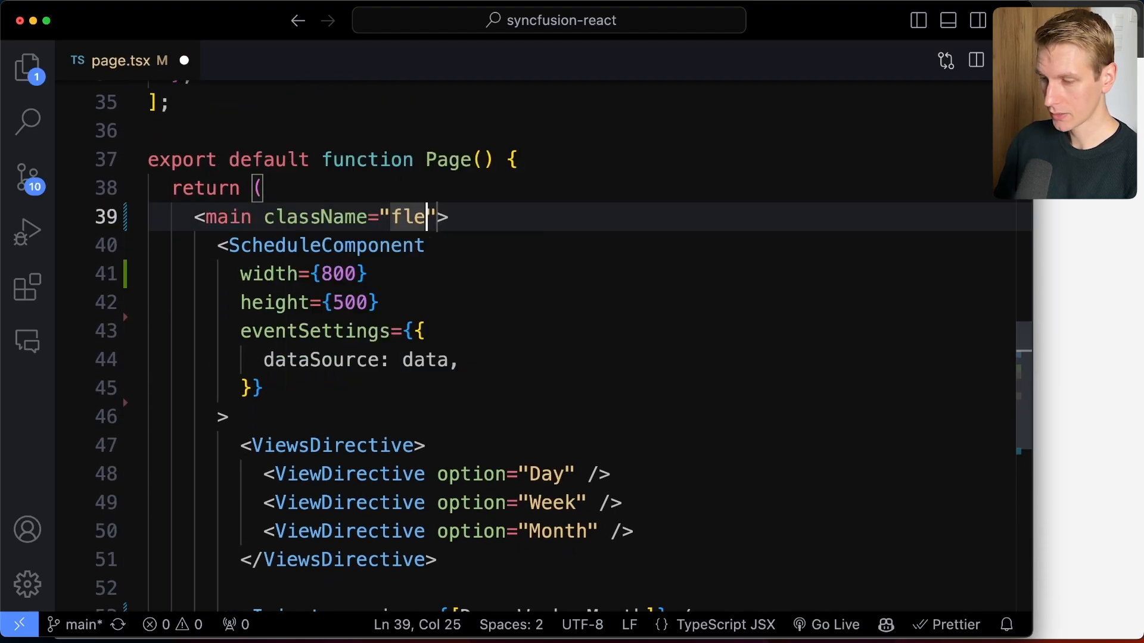
{"action": "type", "text": "flex justify-c"}
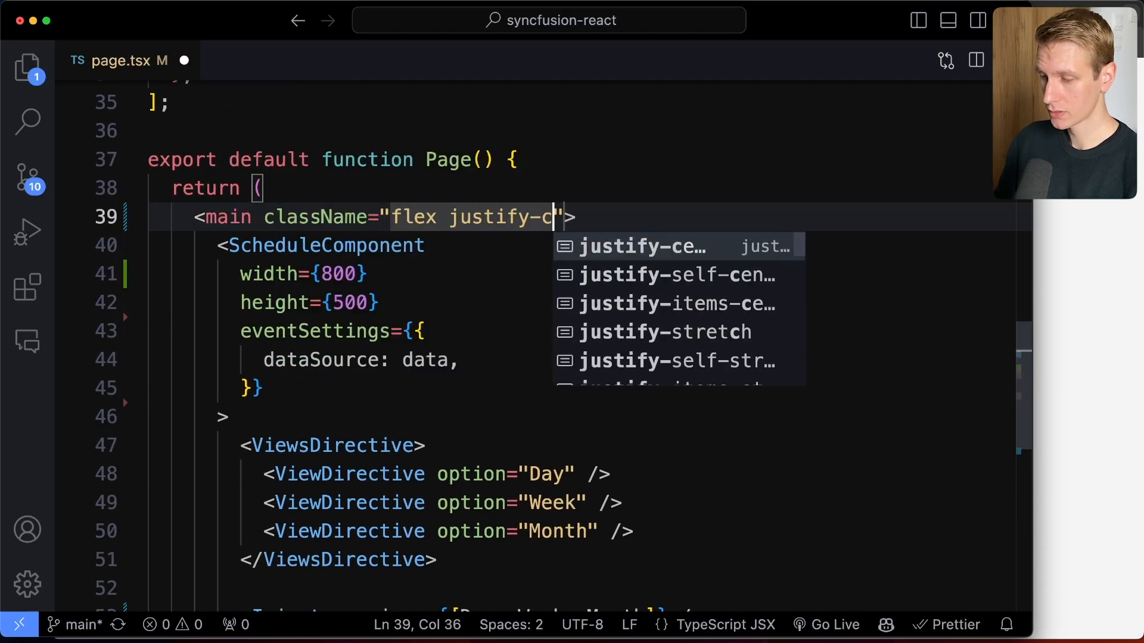
{"action": "type", "text": "enter items"}
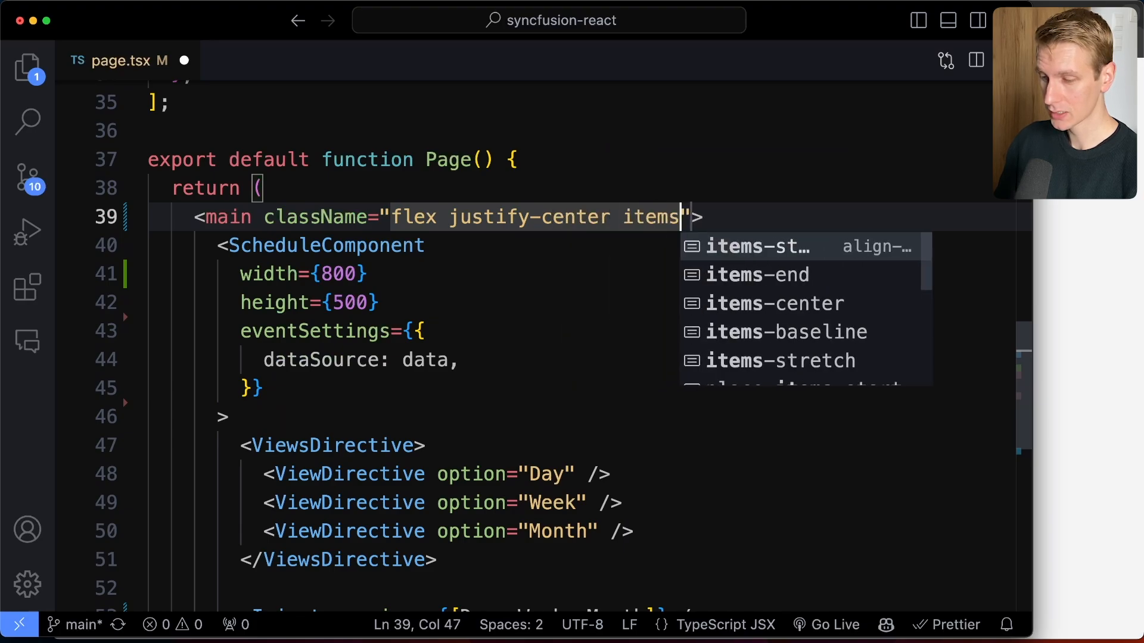
{"action": "type", "text": "-center"}
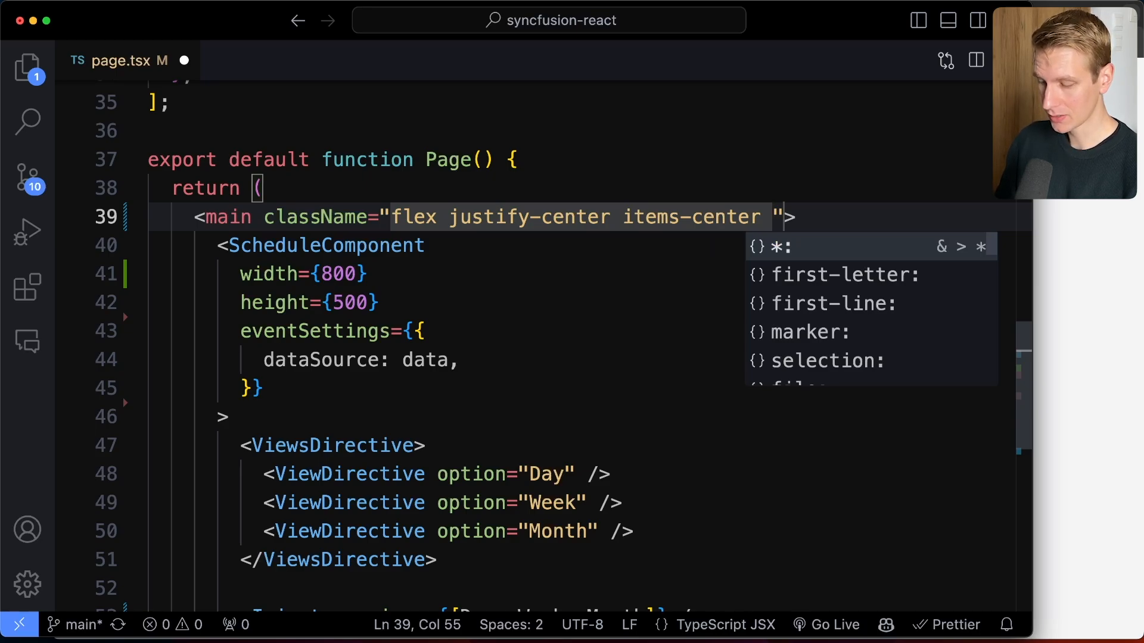
{"action": "type", "text": "minh-h-scree"}
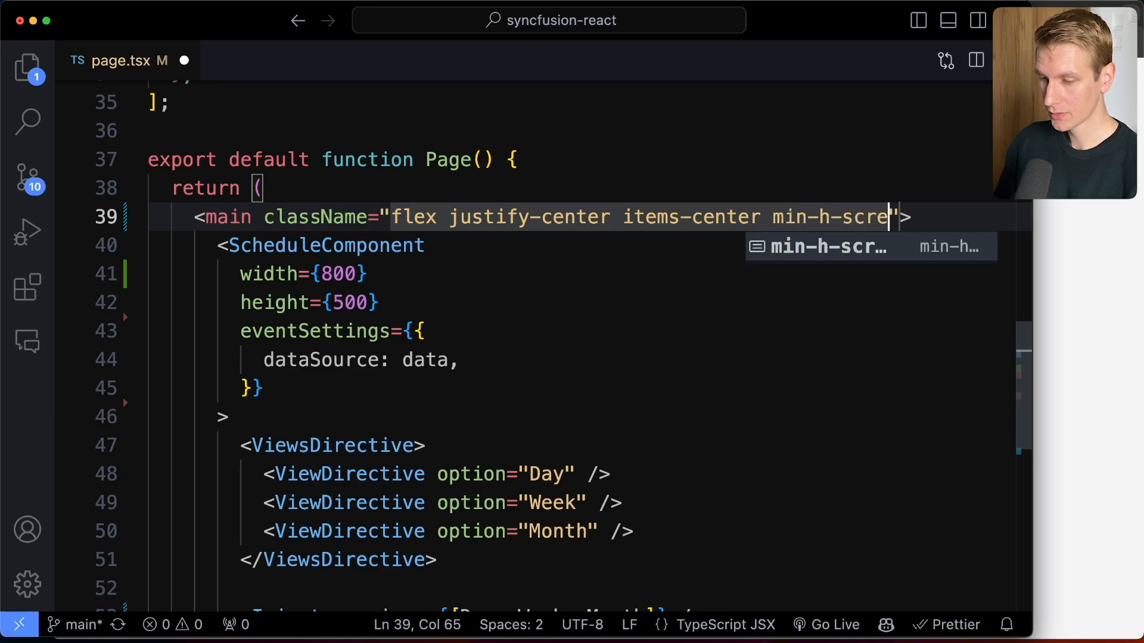
{"action": "type", "text": "n"}
{"action": "key", "text": "super+s"}
{"action": "key", "text": "super+Tab"}
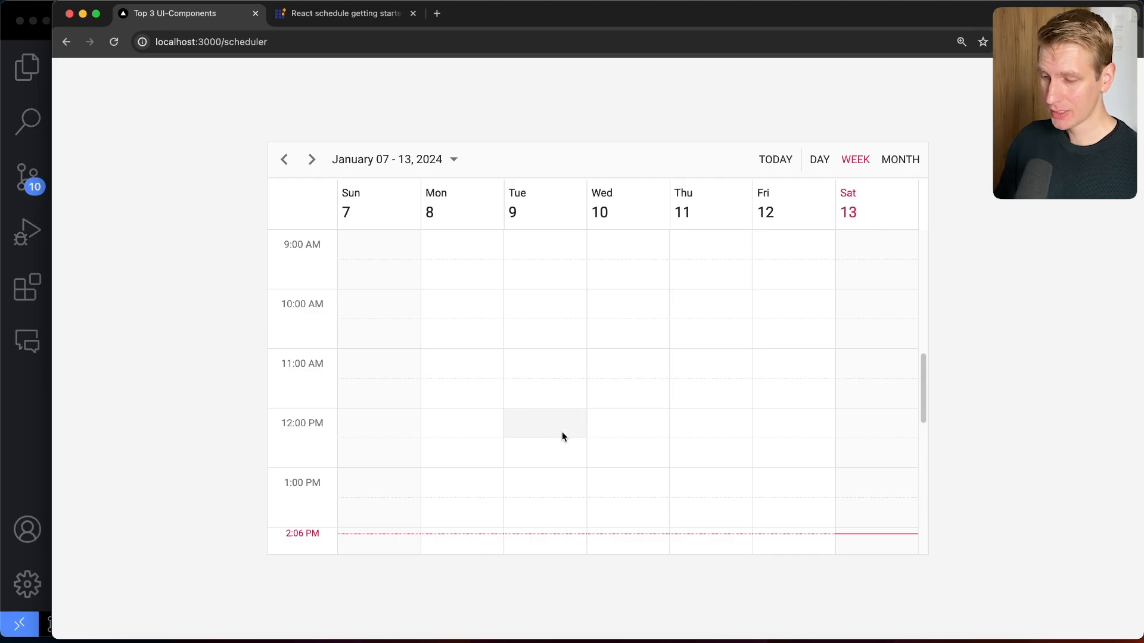
{"action": "key", "text": "super+Tab"}
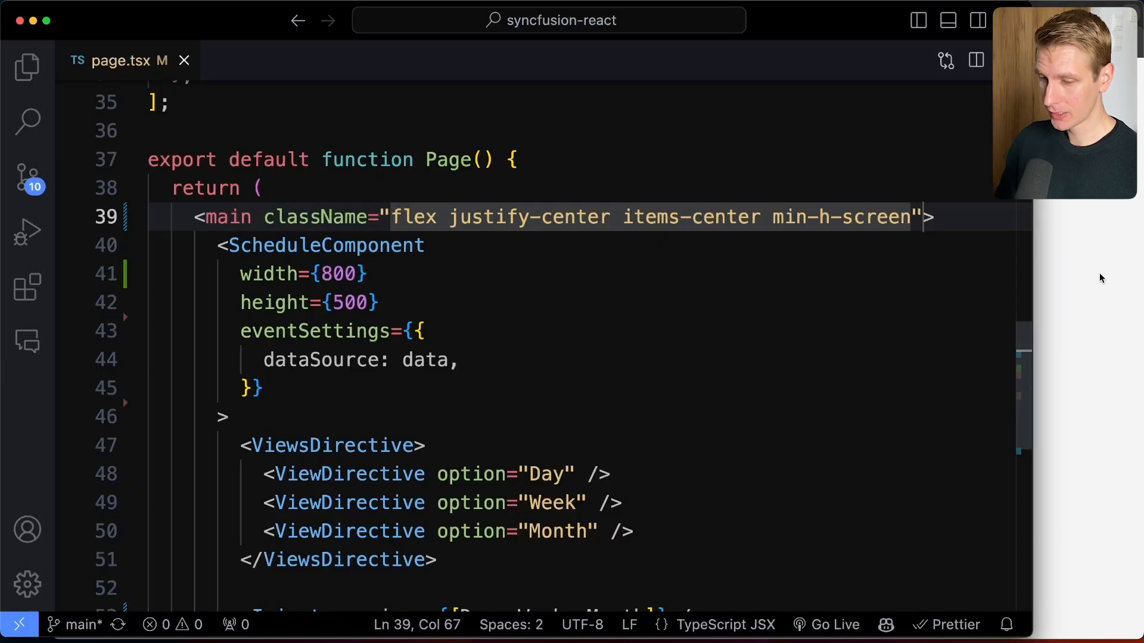
{"action": "left_click_drag", "start_coordinate": [1024, 367], "coordinate": [1028, 273]}
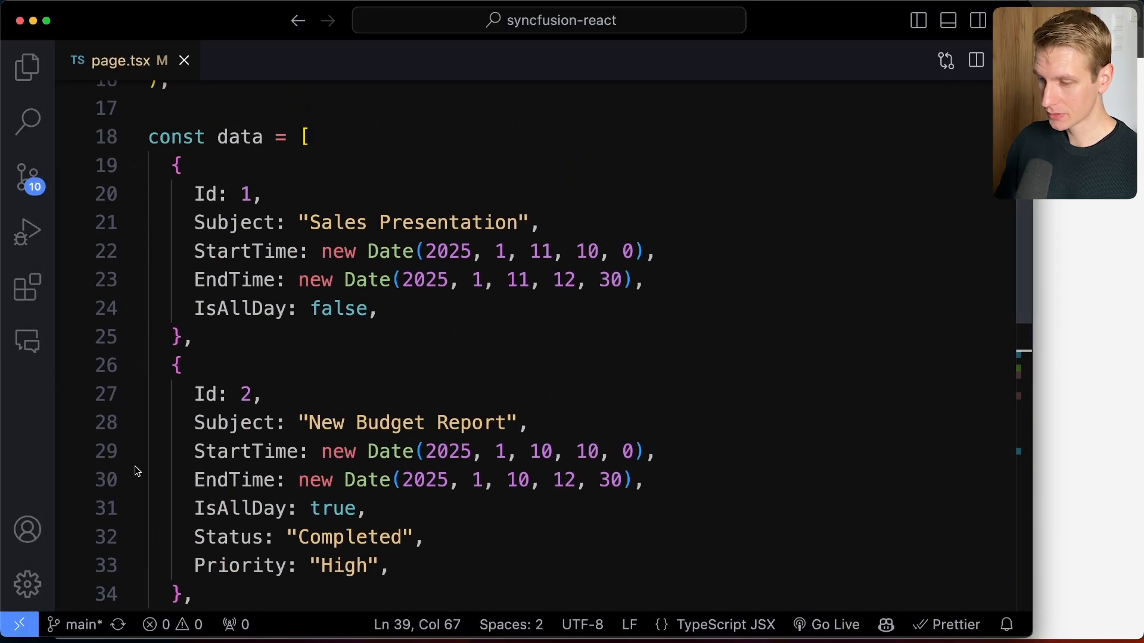
{"action": "key", "text": "super+Tab"}
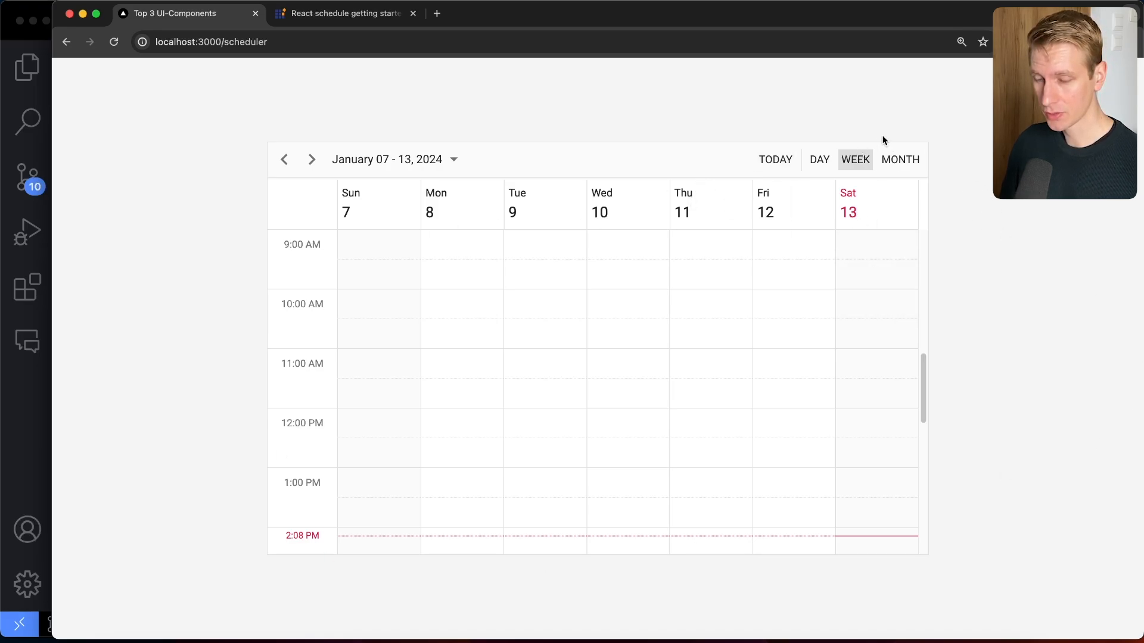
Set selectedDate={new Date(2025, 1, 11)} on the scheduler, save, and check it in the browser
{"action": "key", "text": "super+Tab"}
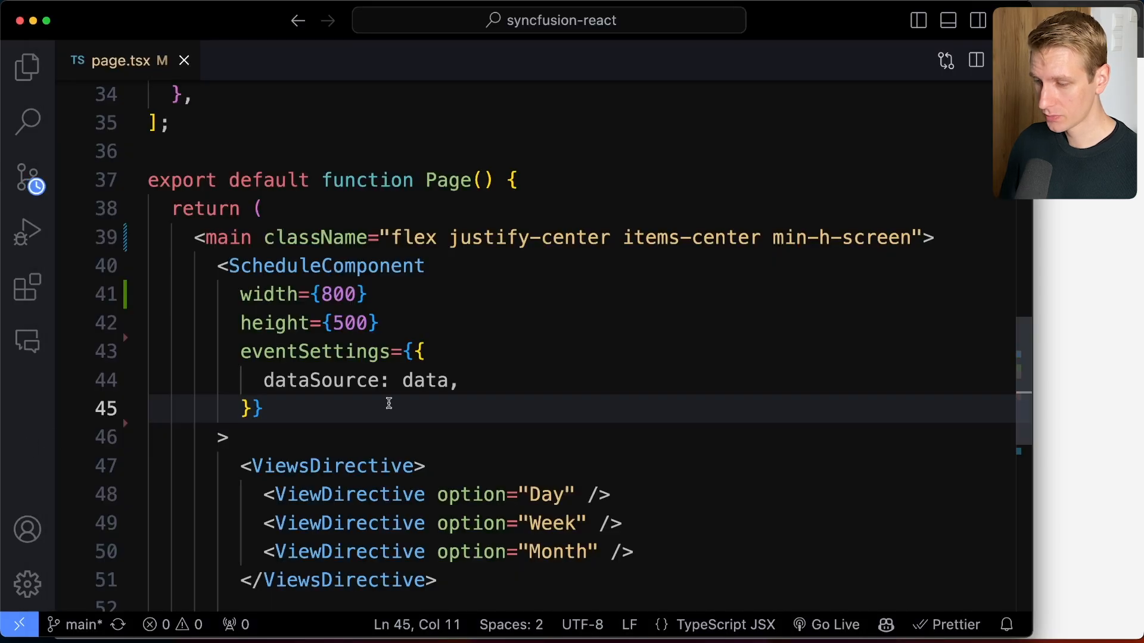
{"action": "key", "text": "Return"}
{"action": "type", "text": "selec"}
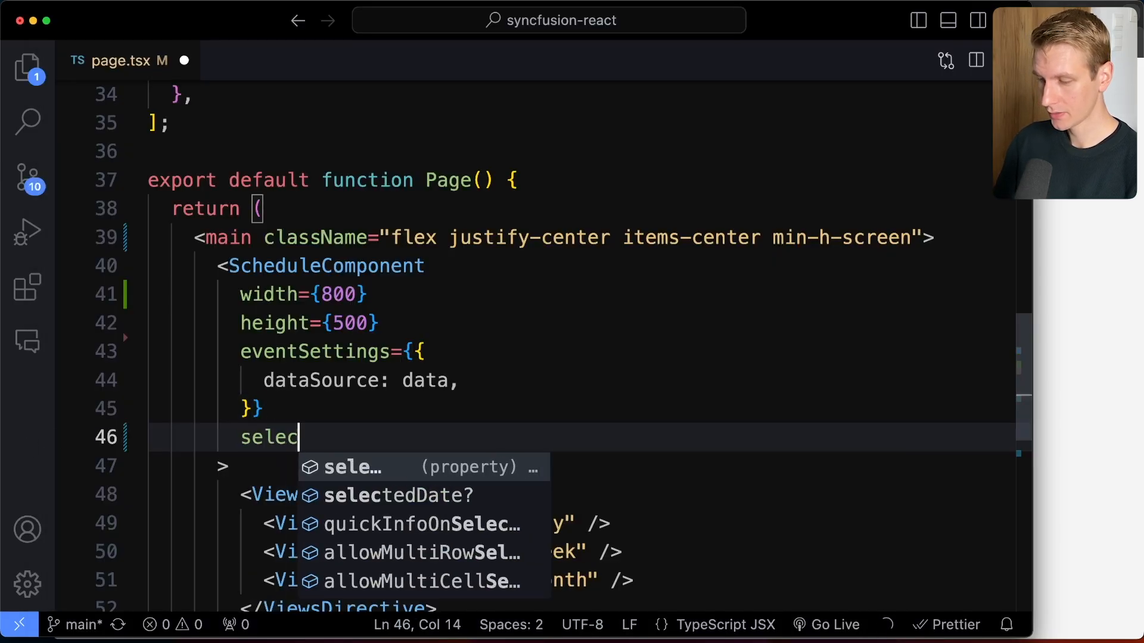
{"action": "type", "text": "tedDate={}"}
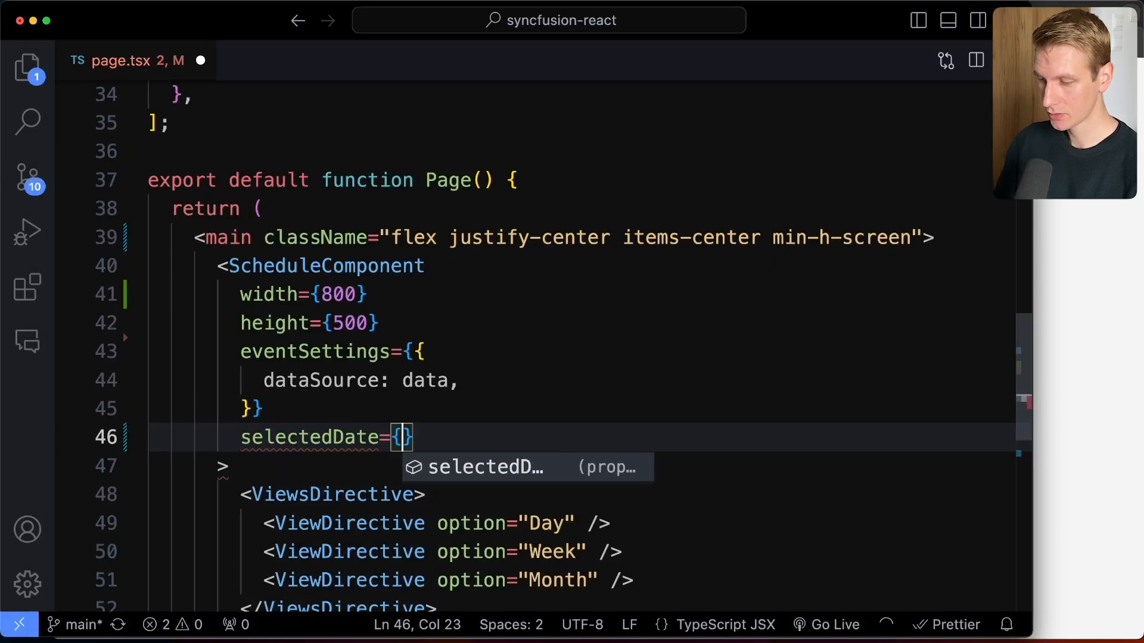
{"action": "key", "text": "Left"}
{"action": "type", "text": "new Date"}
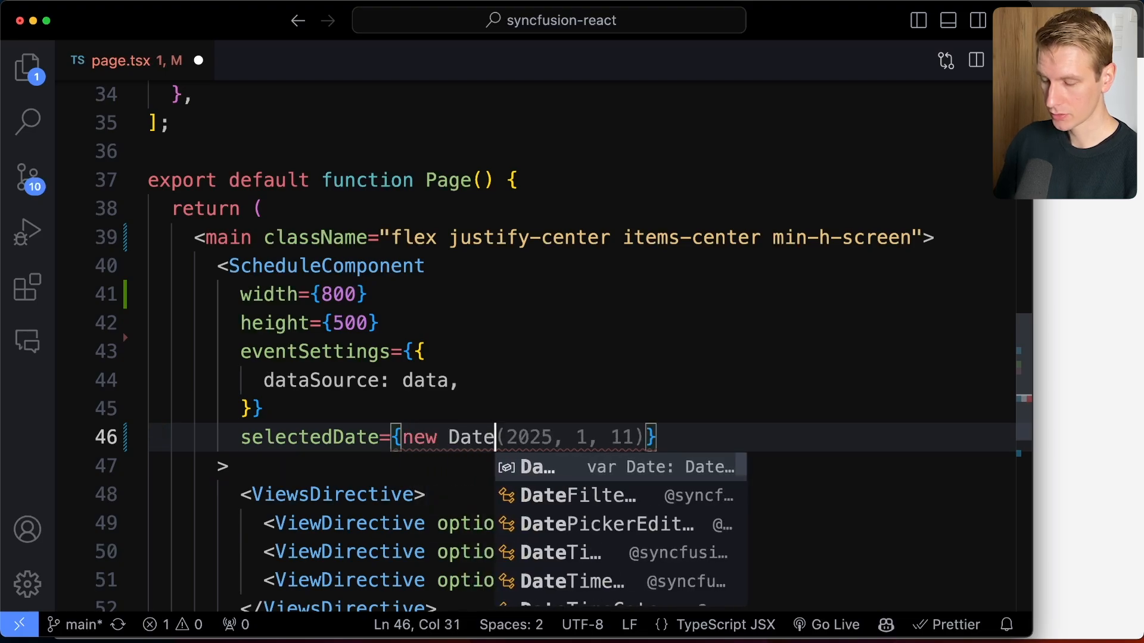
{"action": "key", "text": "Escape"}
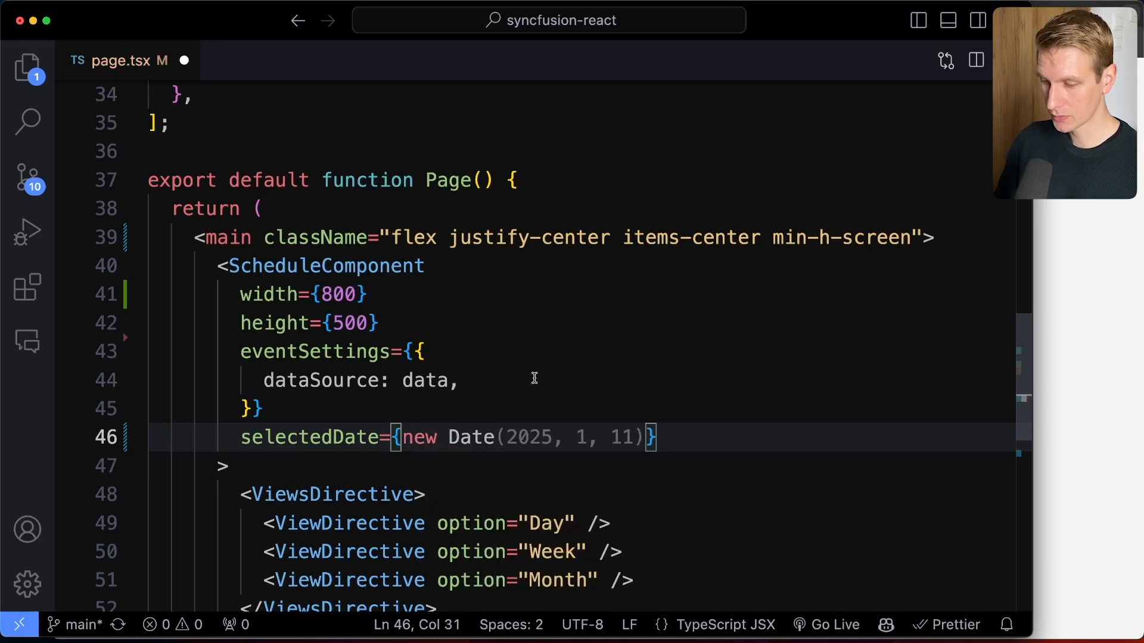
{"action": "key", "text": "Tab"}
{"action": "key", "text": "super+s"}
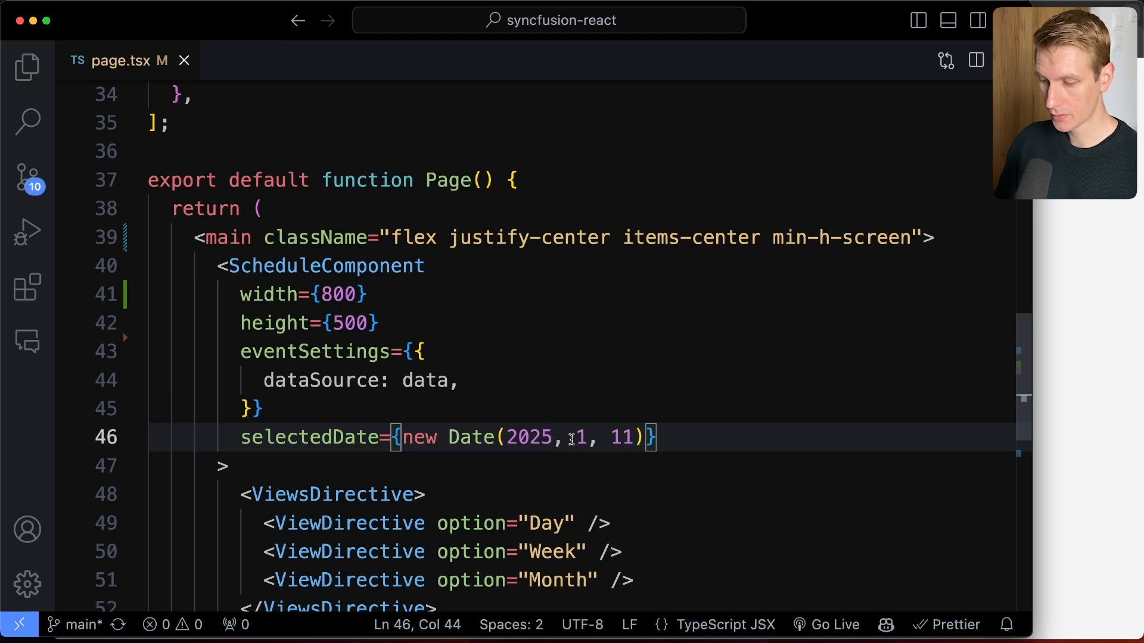
{"action": "left_click", "coordinate": [675, 435]}
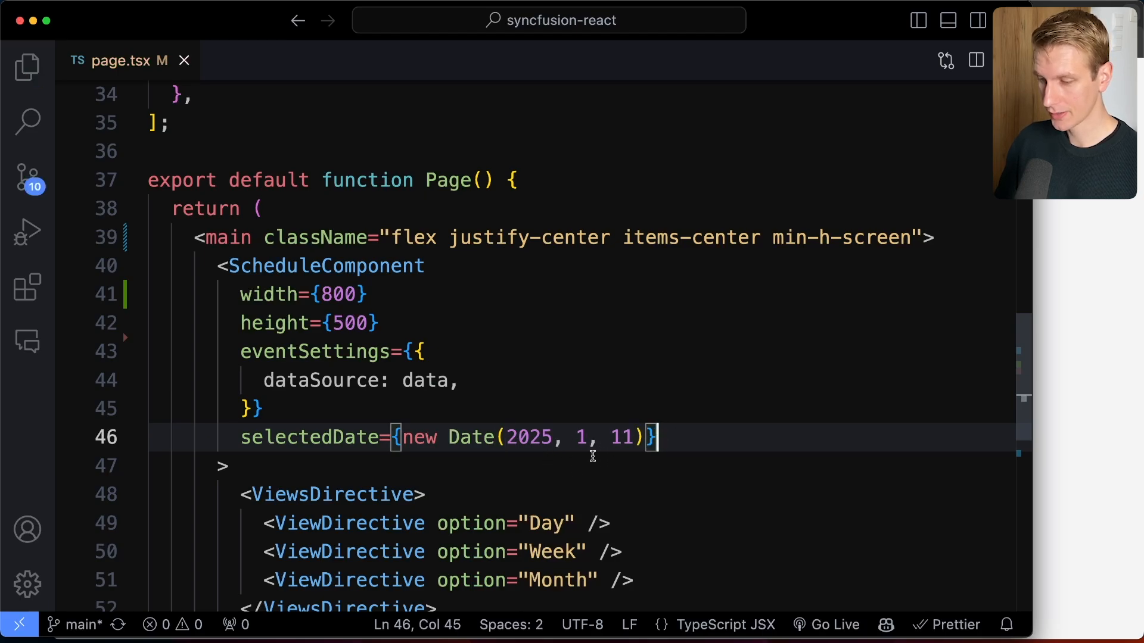
{"action": "key", "text": "super+Tab"}
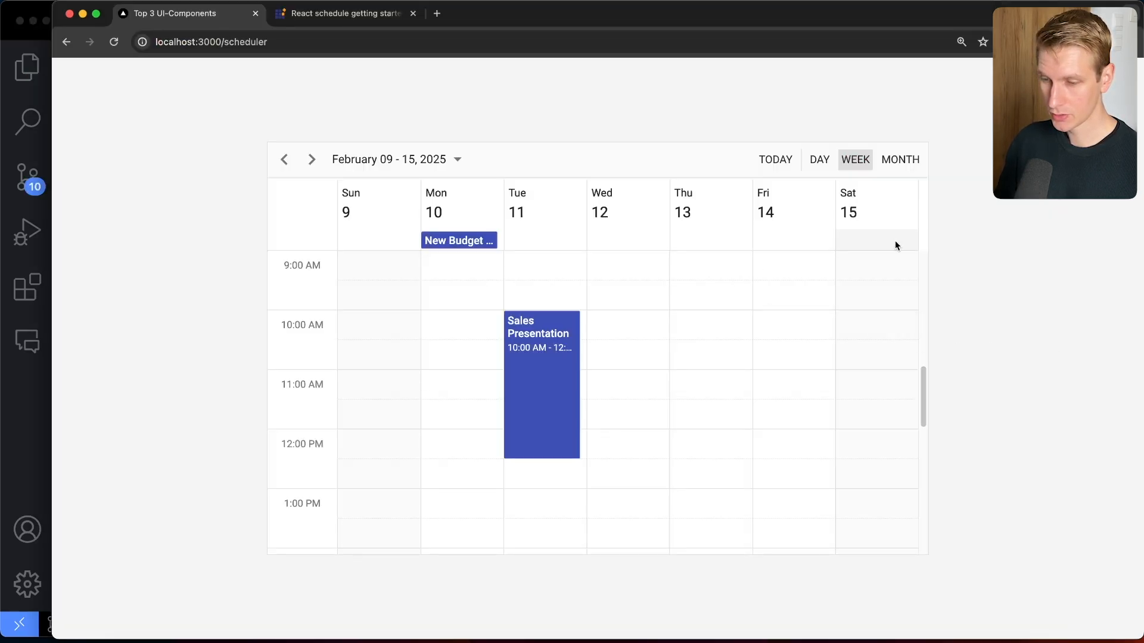
{"action": "left_click", "coordinate": [314, 331]}
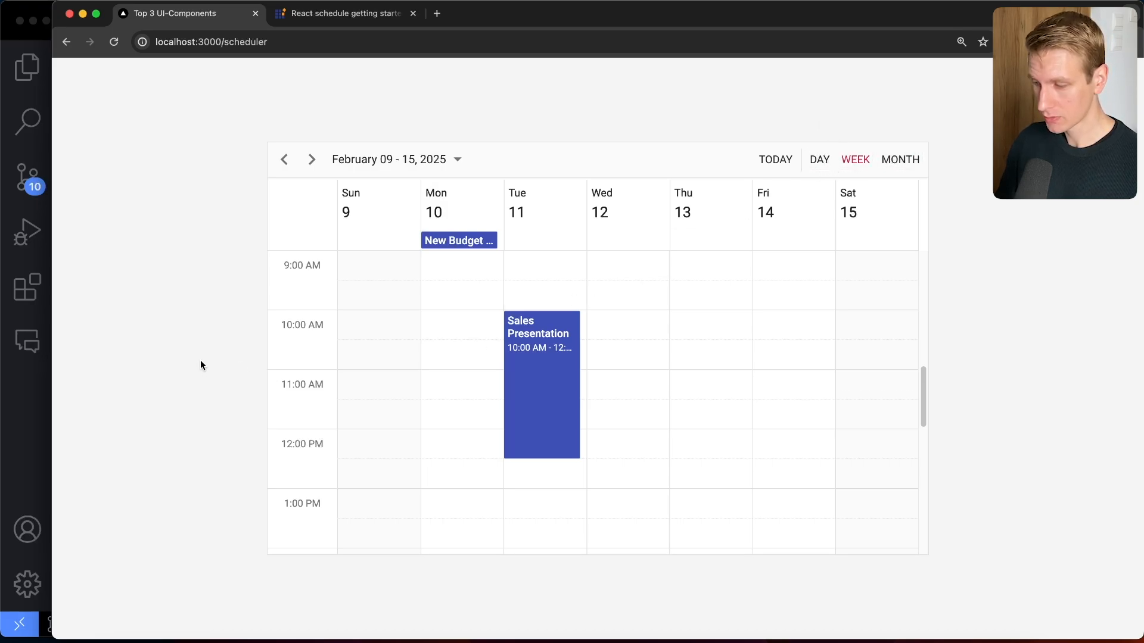
{"action": "left_click", "coordinate": [819, 164]}
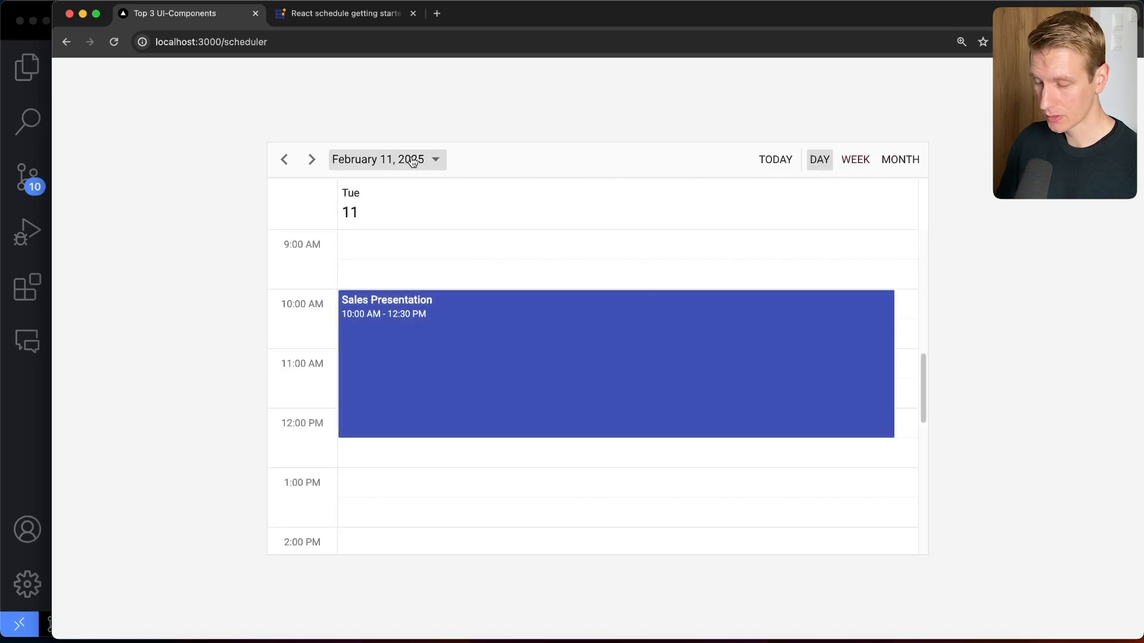
{"action": "left_click", "coordinate": [284, 160]}
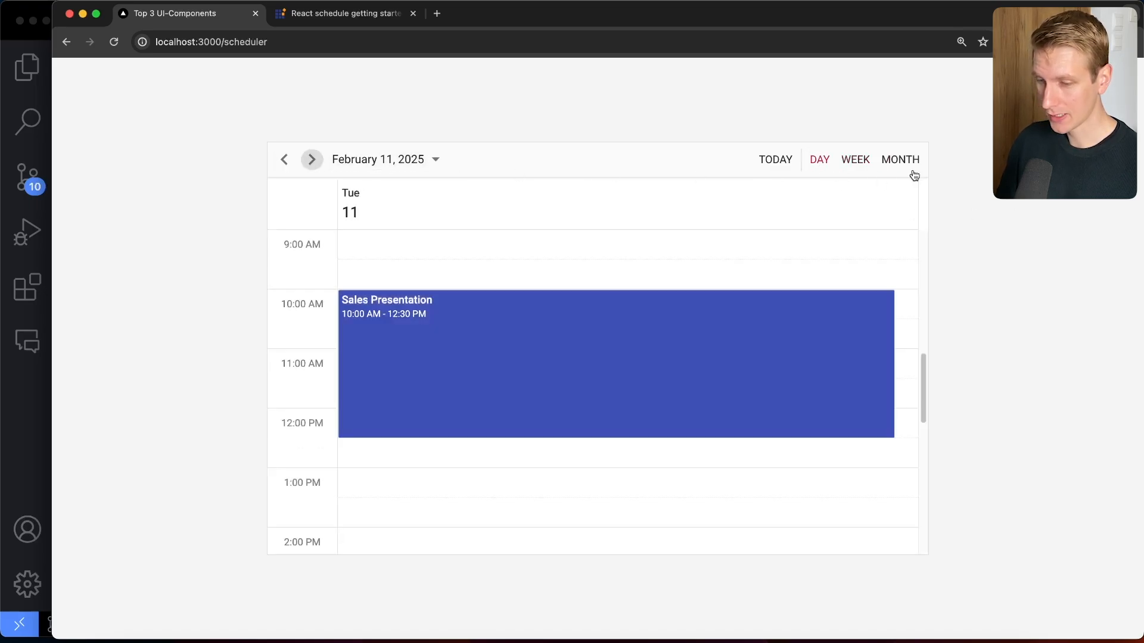
{"action": "left_click", "coordinate": [900, 159]}
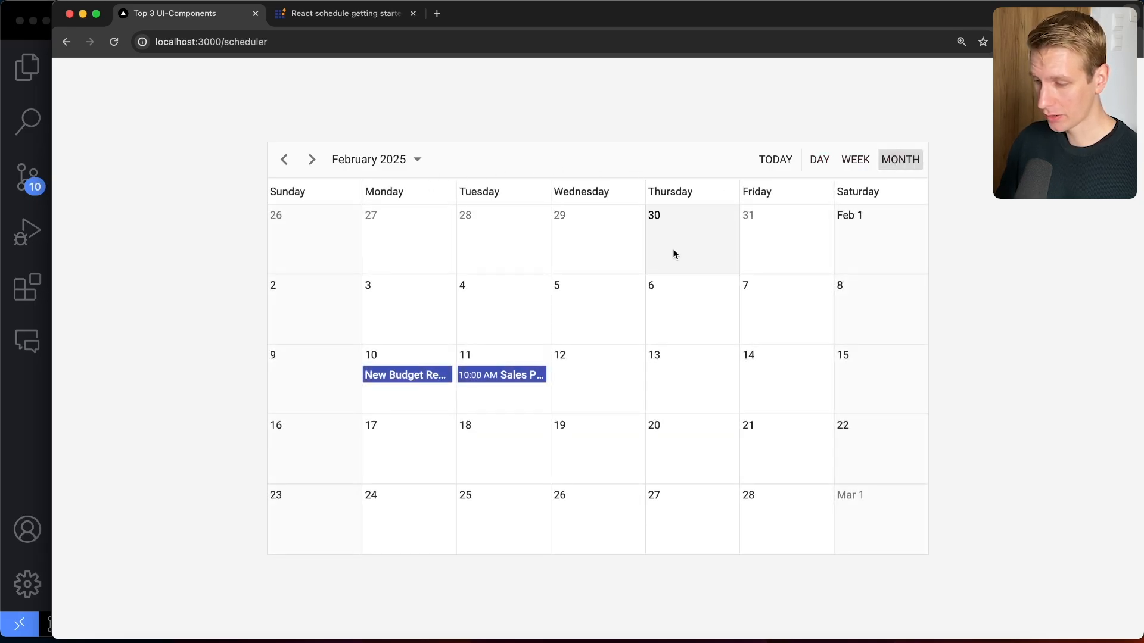
{"action": "left_click", "coordinate": [855, 159]}
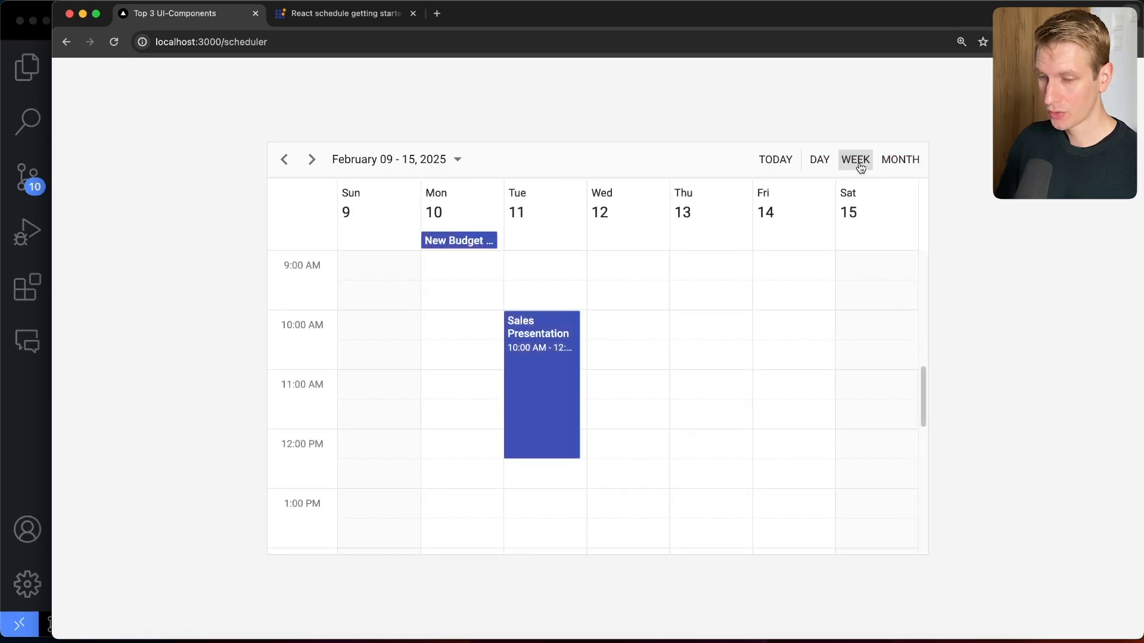
Add currentView="Month" below selectedDate on ScheduleComponent, save page.tsx, and return to Chrome
{"action": "key", "text": "super+Tab"}
{"action": "left_click", "coordinate": [675, 437]}
{"action": "key", "text": "Return"}
{"action": "type", "text": "currentView"}
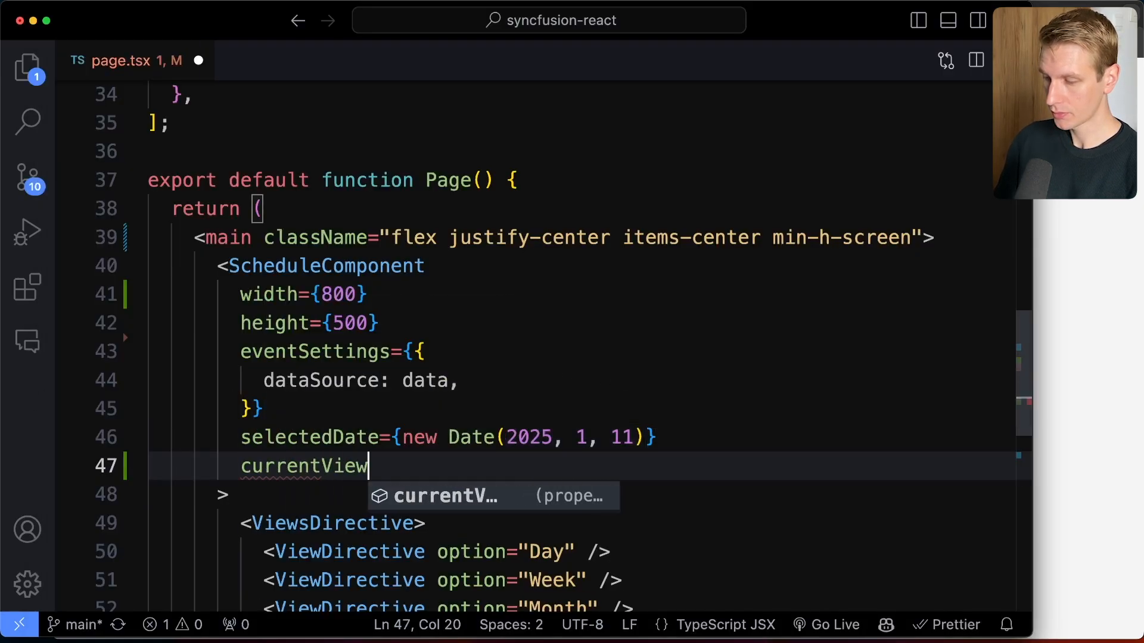
{"action": "type", "text": "=\"Month"}
{"action": "key", "text": "super+s"}
{"action": "key", "text": "Escape"}
{"action": "key", "text": "super+Tab"}
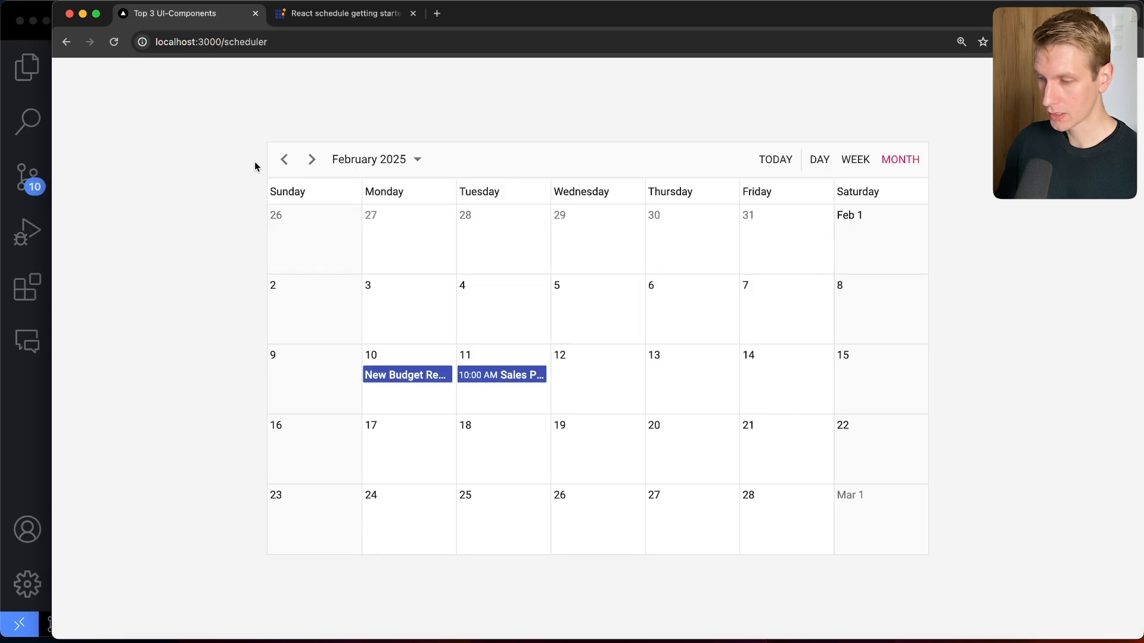
Browse to neighbouring months with the arrows and come back to February 2025
{"action": "left_click", "coordinate": [284, 159]}
{"action": "left_click", "coordinate": [311, 159]}
{"action": "left_click", "coordinate": [855, 159]}
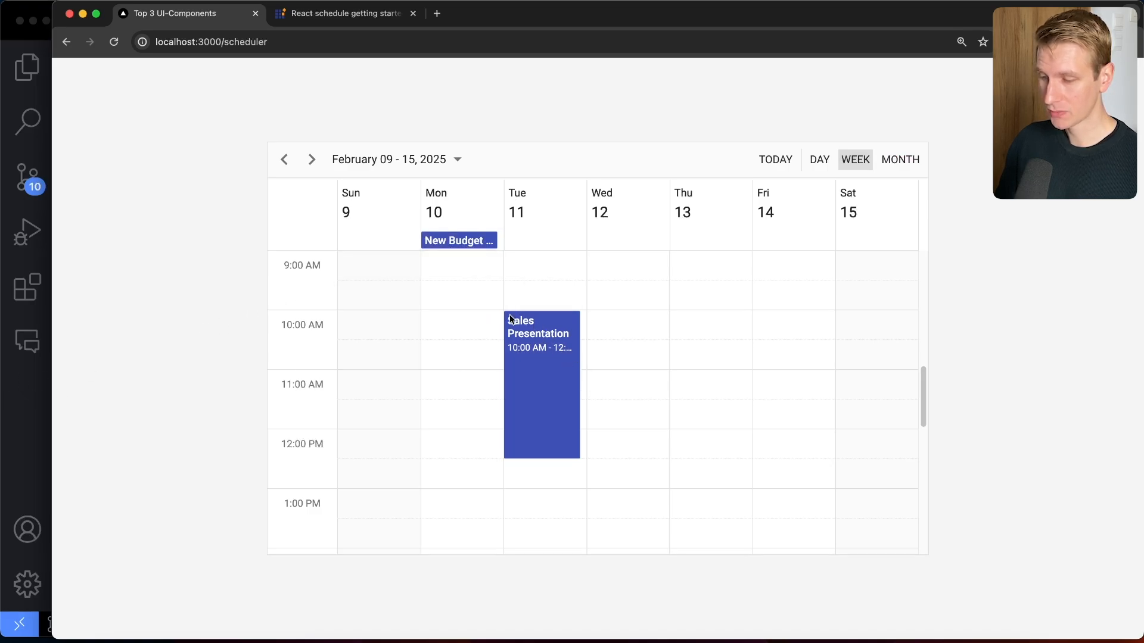
{"action": "key", "text": "super+Tab"}
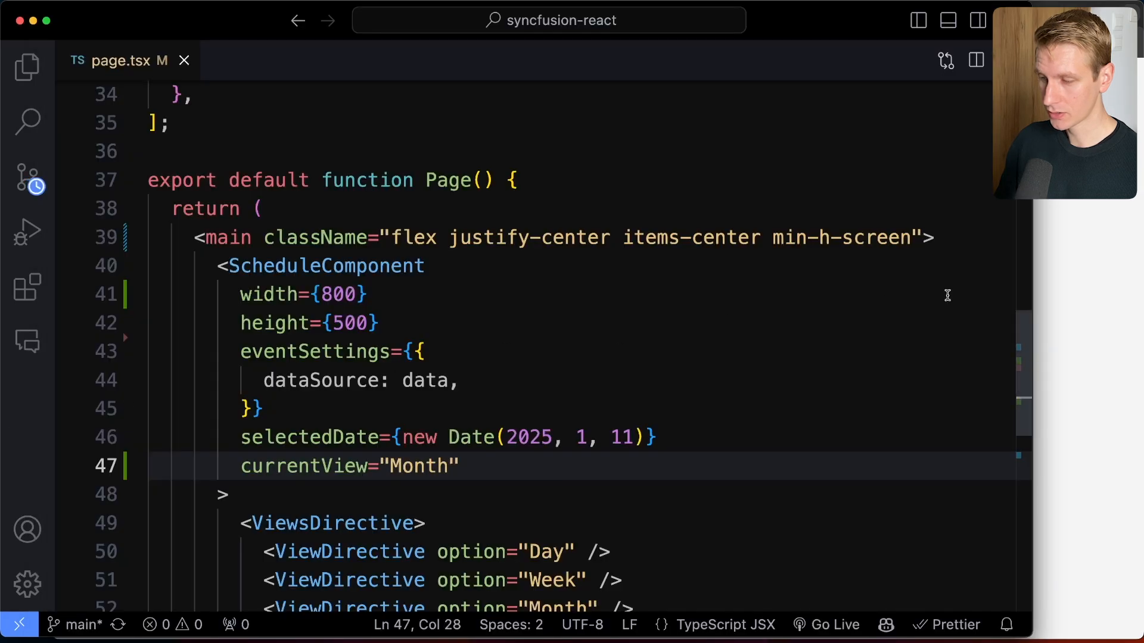
{"action": "left_click_drag", "start_coordinate": [1027, 354], "coordinate": [1027, 244]}
{"action": "left_click", "coordinate": [408, 317]}
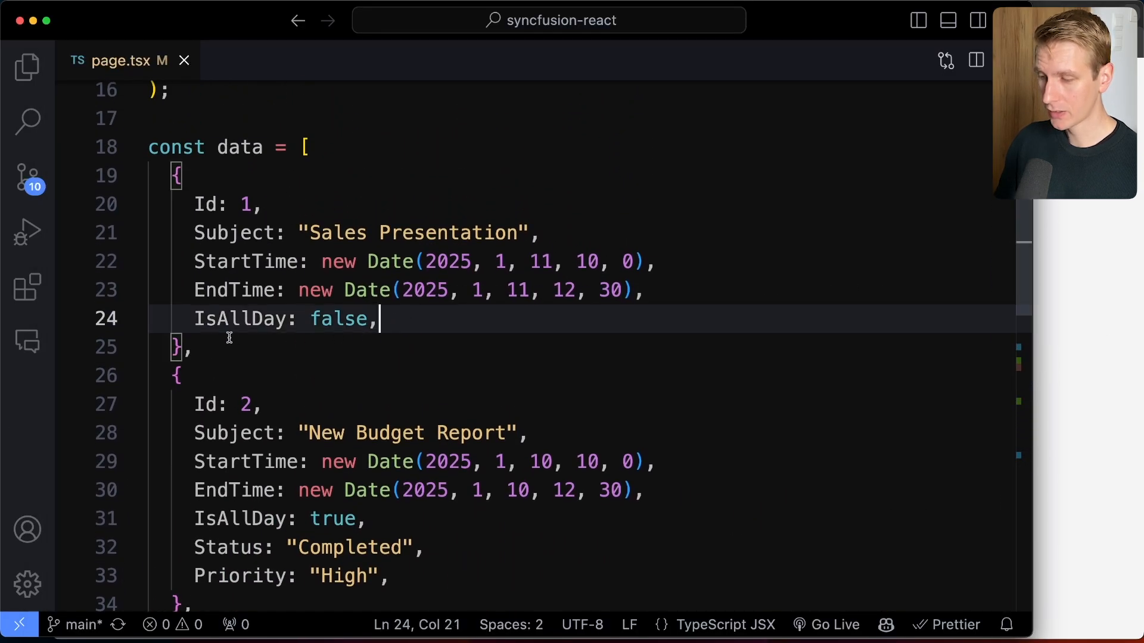
{"action": "left_click", "coordinate": [685, 288]}
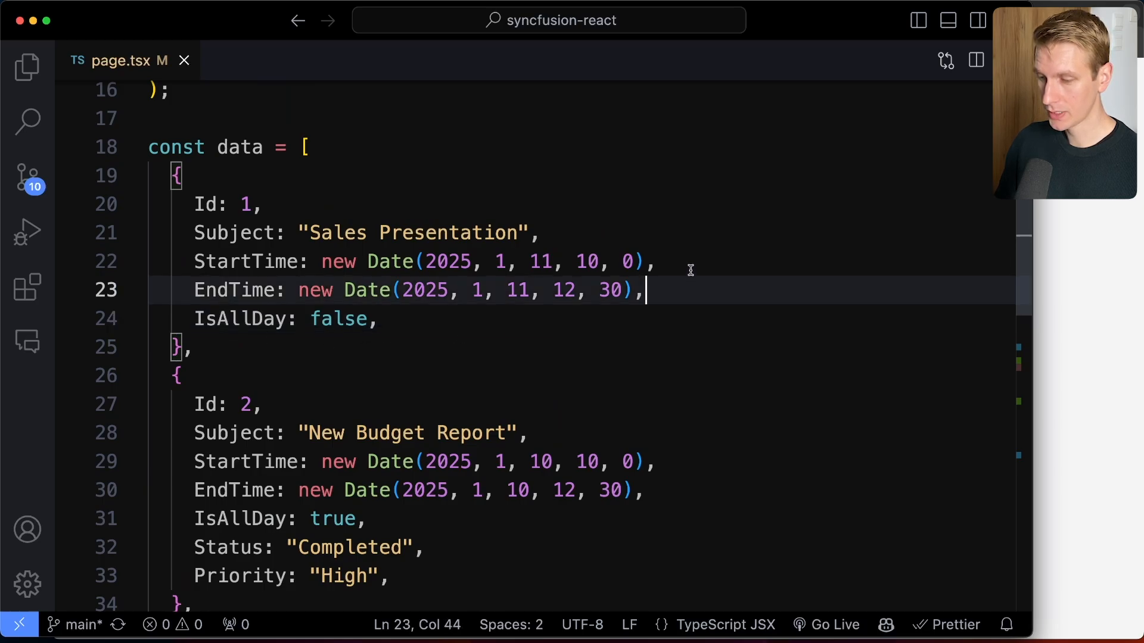
{"action": "scroll", "coordinate": [572, 357], "scroll_direction": "down", "scroll_amount": 3}
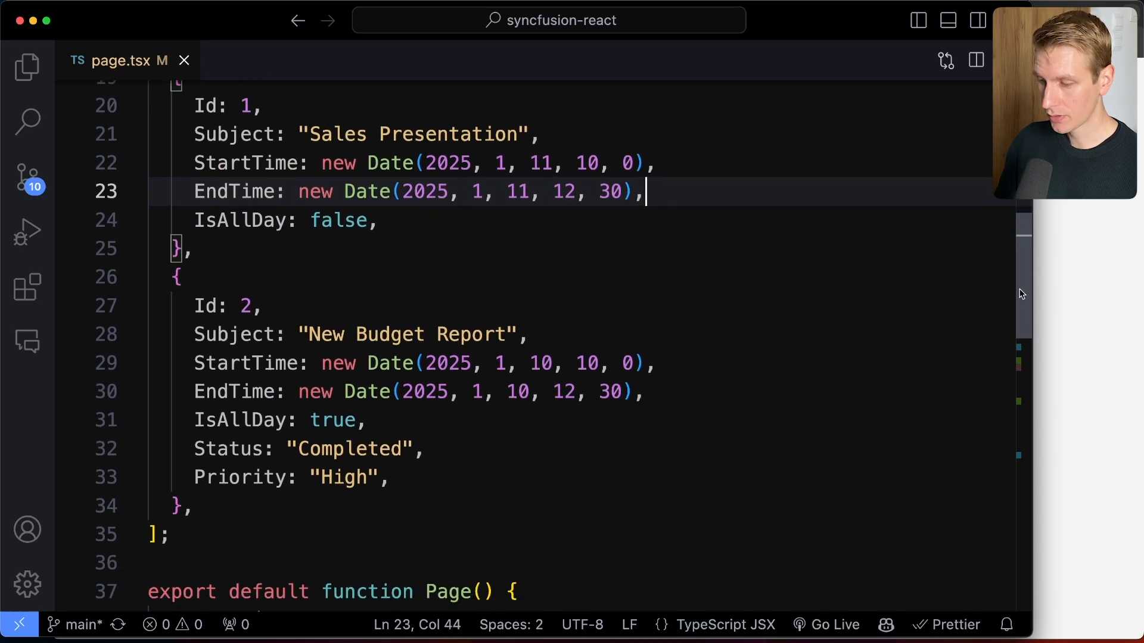
{"action": "left_click", "coordinate": [490, 449]}
{"action": "left_click", "coordinate": [466, 421]}
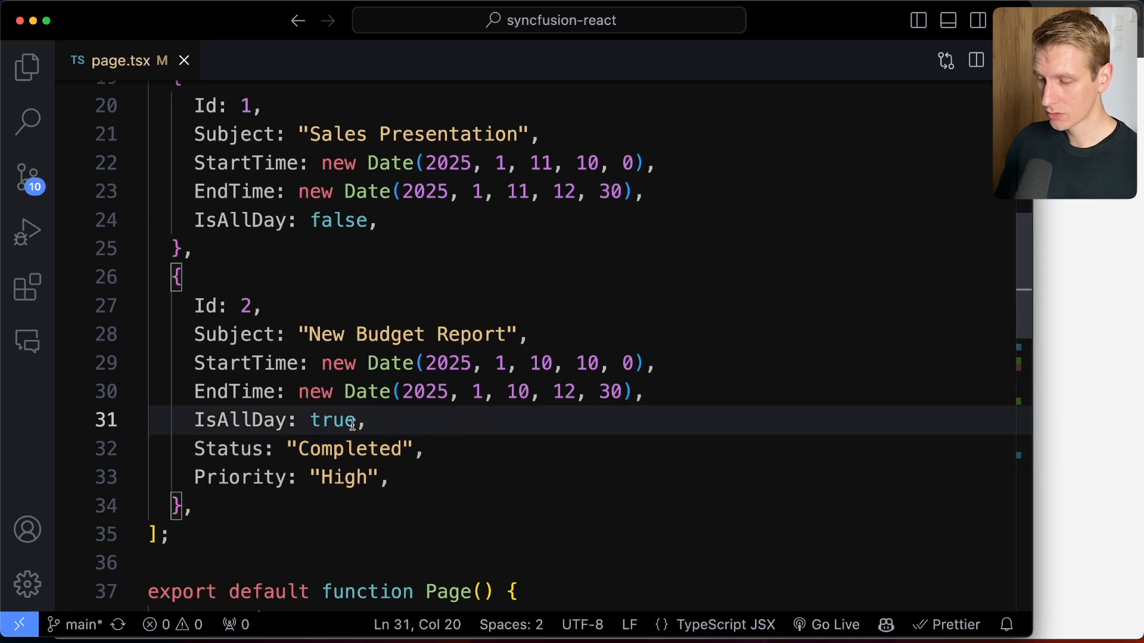
{"action": "key", "text": "super+Tab"}
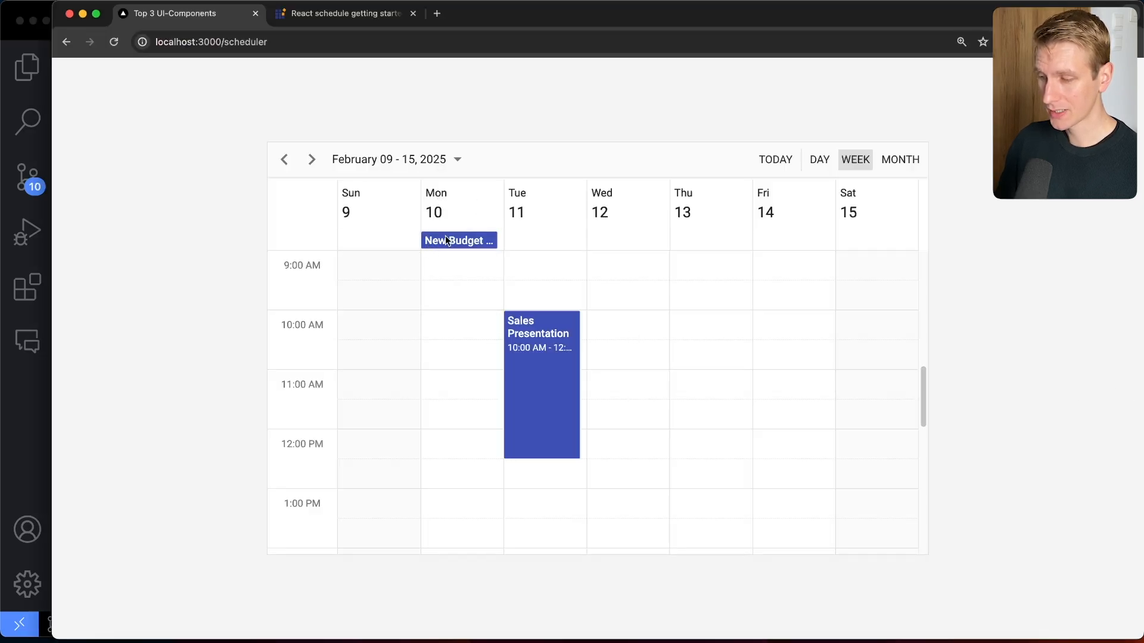
Open the Sales Presentation in the full event editor and retitle it Stand Up Meeting
{"action": "left_click", "coordinate": [544, 371]}
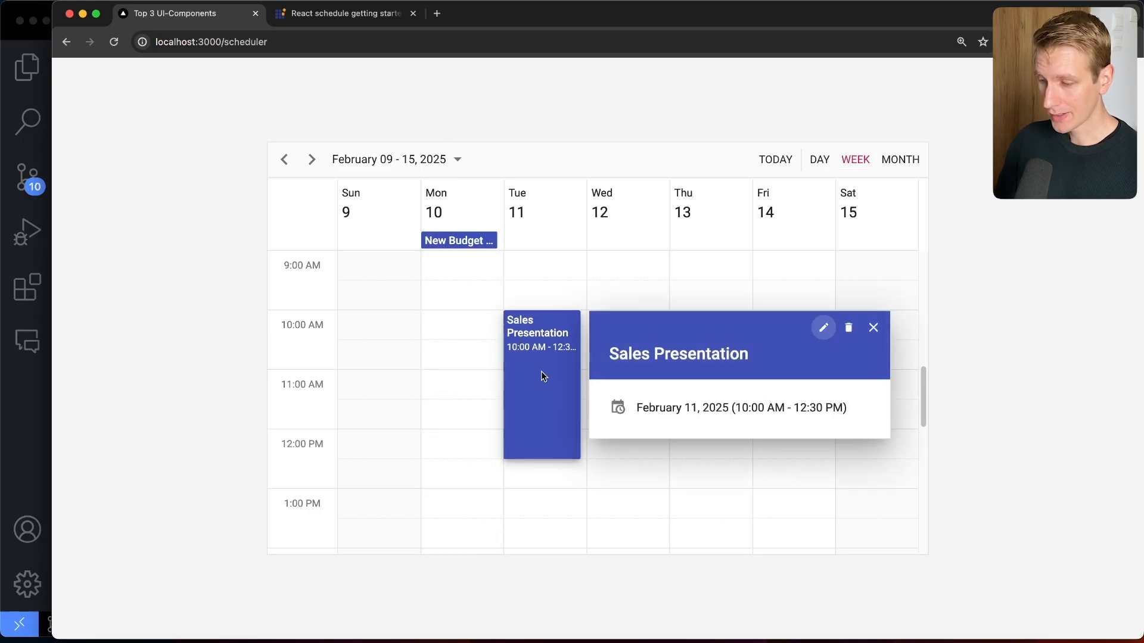
{"action": "left_click", "coordinate": [823, 327]}
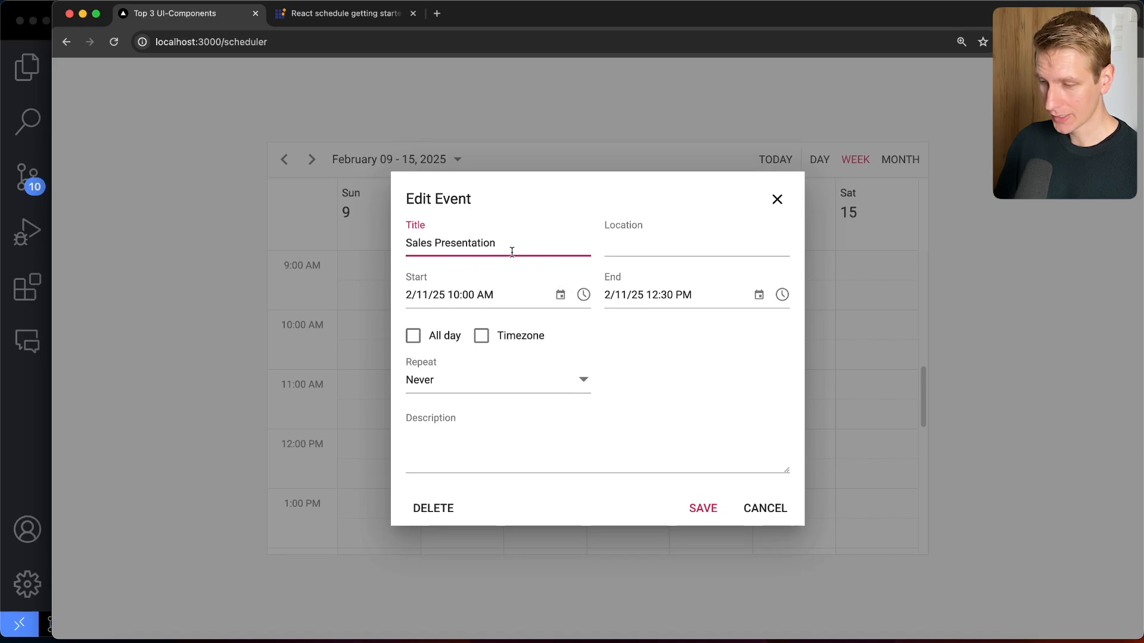
{"action": "left_click", "coordinate": [622, 243]}
{"action": "left_click", "coordinate": [551, 243]}
{"action": "key", "text": "super+a"}
{"action": "type", "text": "Sales Presentation"}
{"action": "double_click", "coordinate": [420, 243]}
{"action": "type", "text": "Report"}
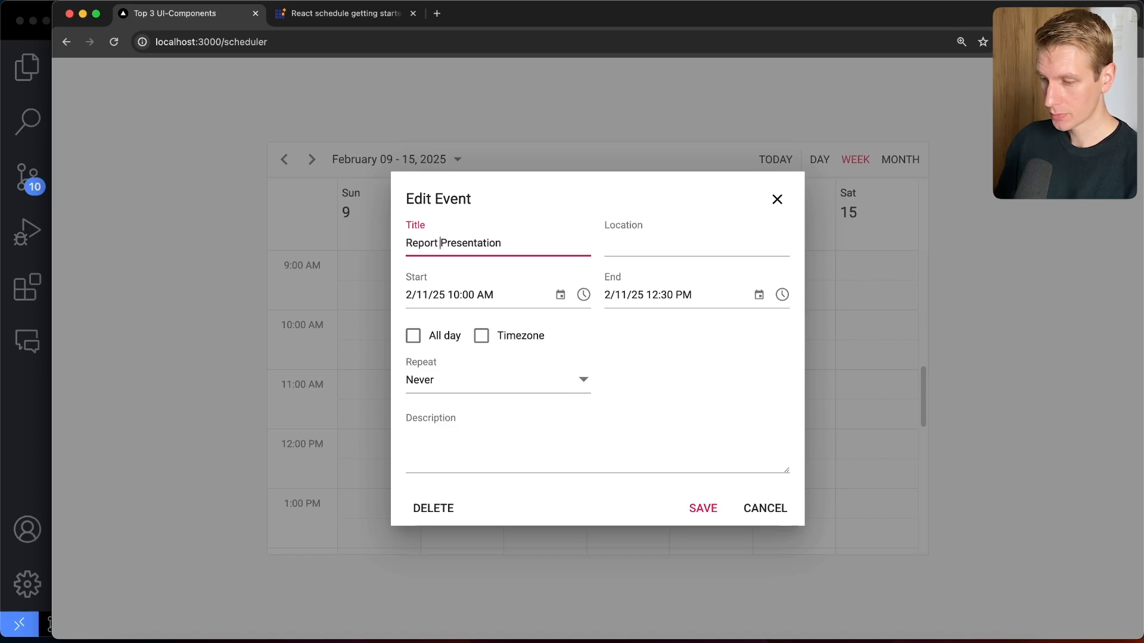
{"action": "left_click", "coordinate": [639, 300]}
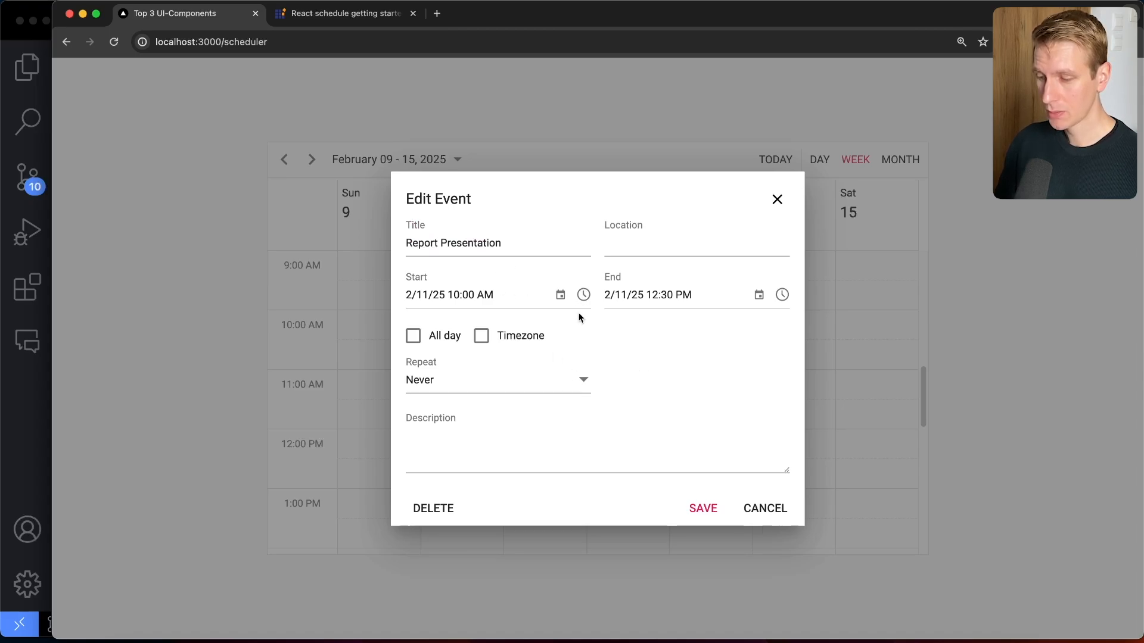
{"action": "double_click", "coordinate": [523, 250]}
{"action": "type", "text": "Stand"}
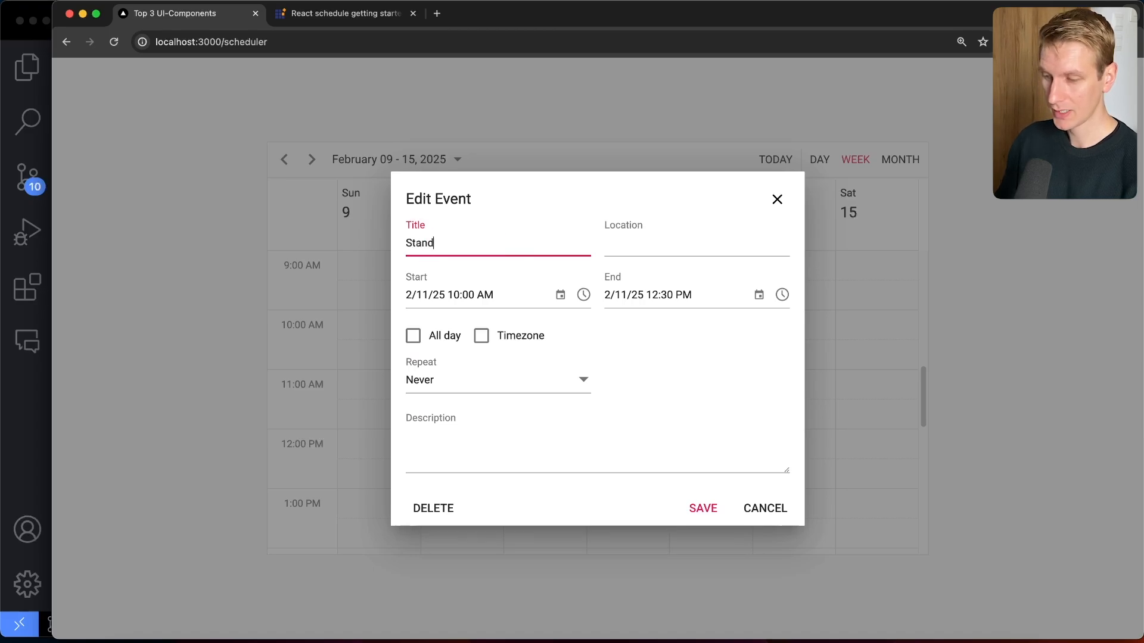
{"action": "type", "text": "ng"}
Set the event to repeat Daily every 2 days with no end and save it
{"action": "left_click", "coordinate": [549, 382]}
{"action": "left_click", "coordinate": [505, 440]}
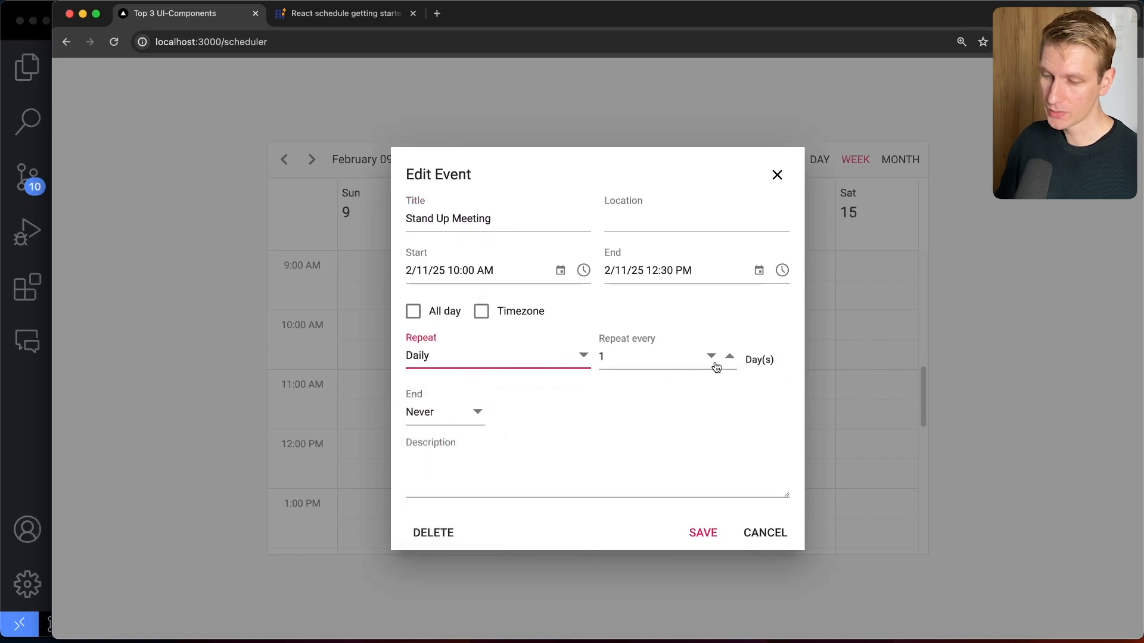
{"action": "left_click", "coordinate": [729, 356]}
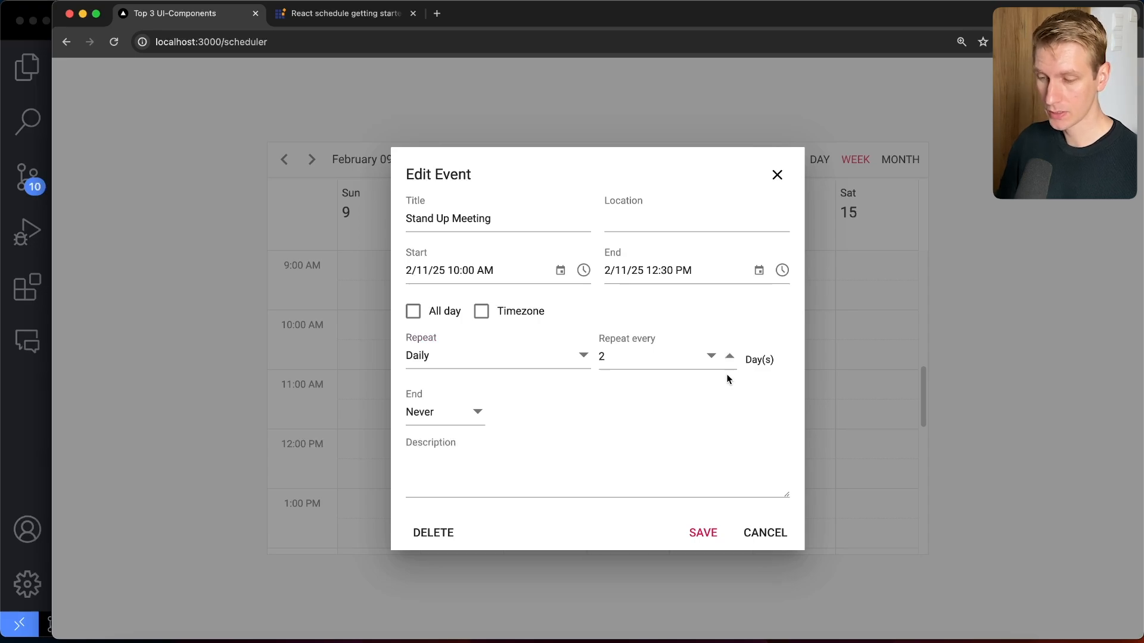
{"action": "left_click", "coordinate": [444, 412]}
{"action": "left_click", "coordinate": [609, 455]}
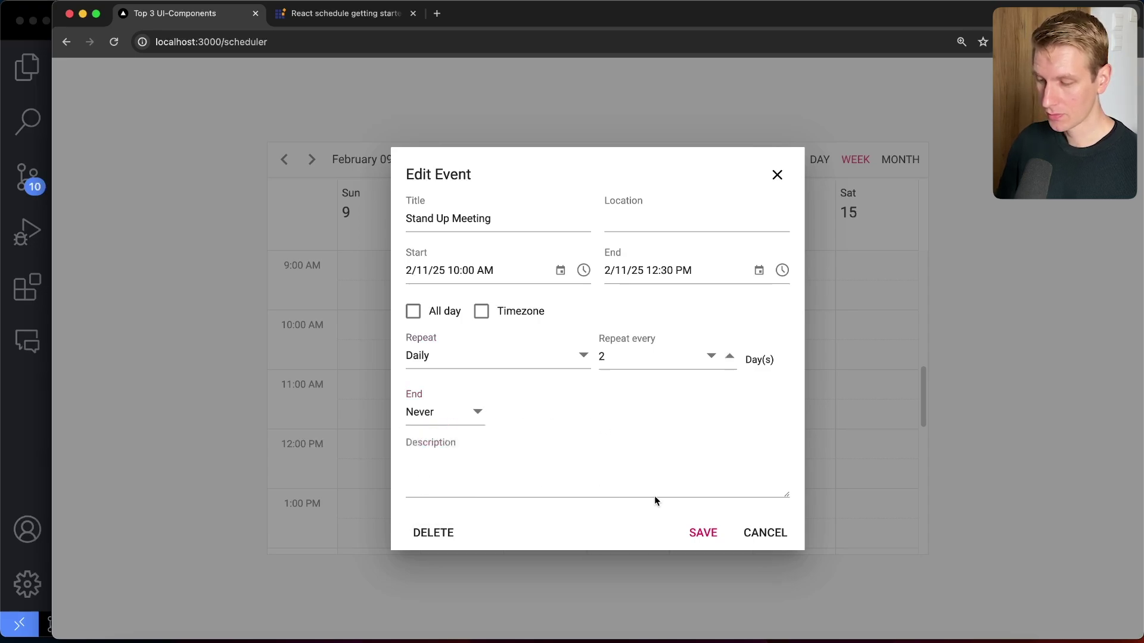
{"action": "left_click", "coordinate": [704, 532]}
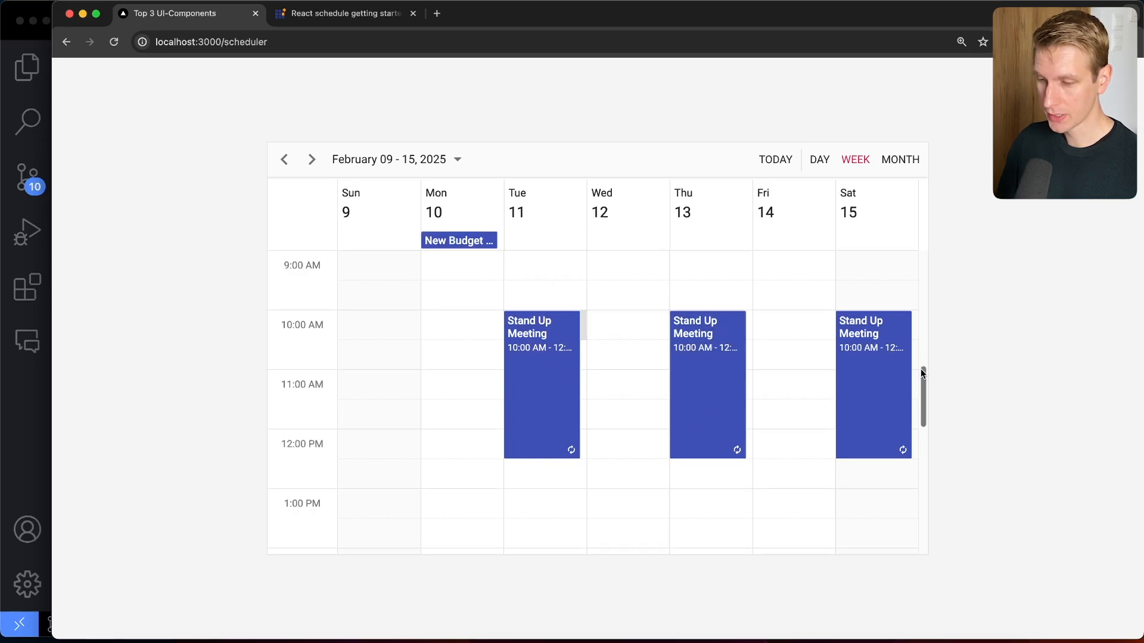
Show the February month of repeating Stand Up Meetings, then switch to the Syncfusion demo tab
{"action": "left_click", "coordinate": [900, 159]}
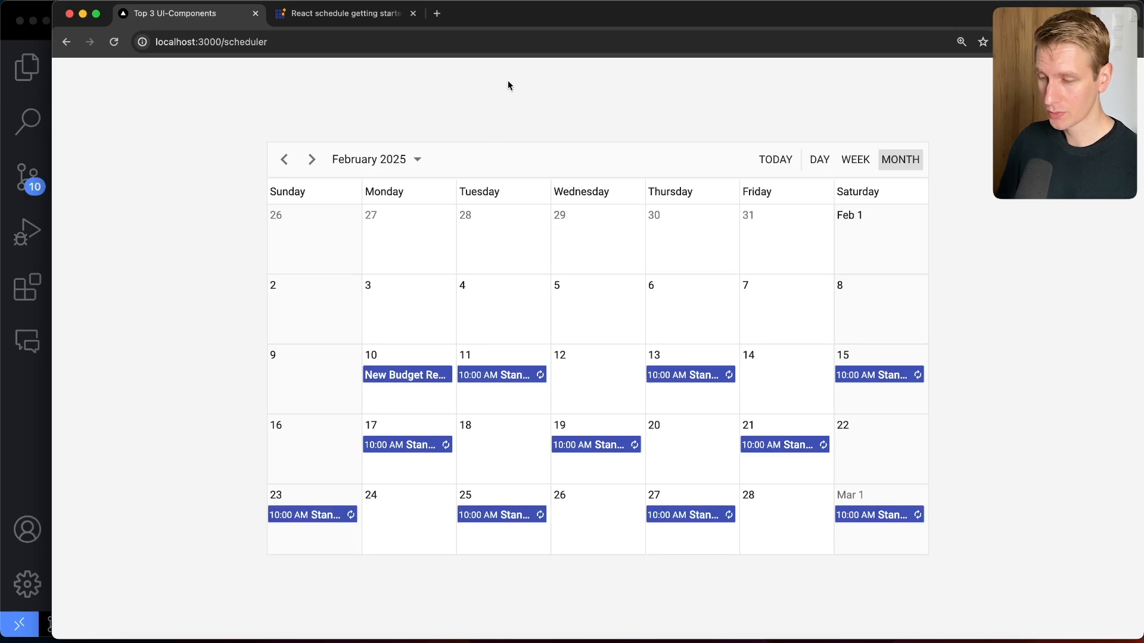
{"action": "left_click", "coordinate": [522, 12]}
{"action": "scroll", "coordinate": [608, 358], "scroll_direction": "down", "scroll_amount": 2}
{"action": "mouse_move", "coordinate": [690, 238]}
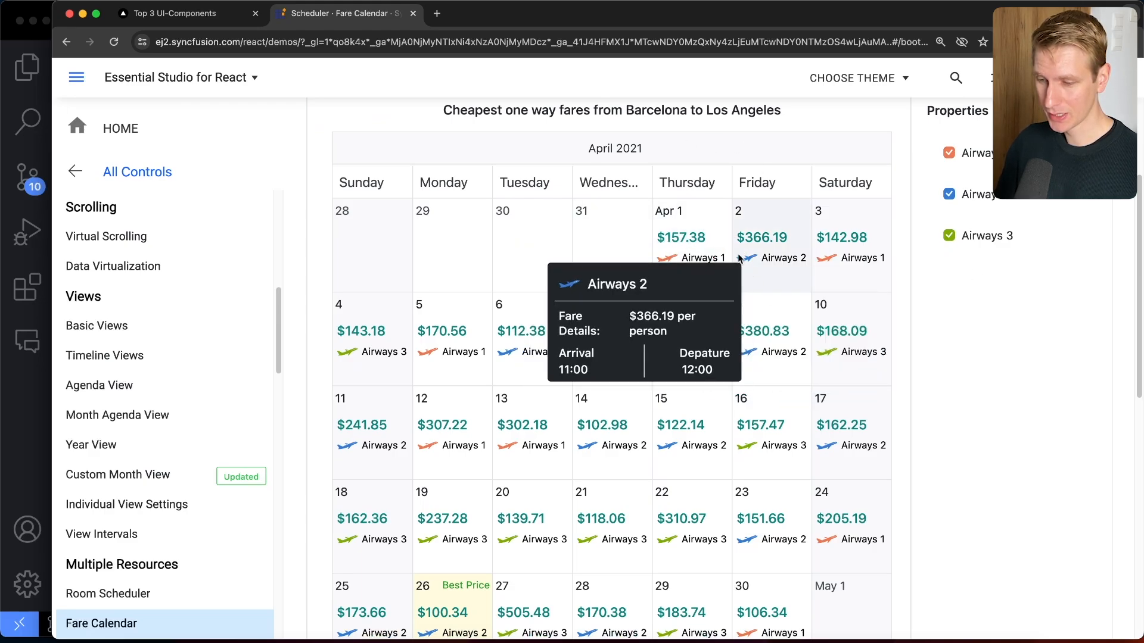
Select the April 1 Airways 1 fare in the Fare Calendar demo
{"action": "left_click", "coordinate": [707, 234]}
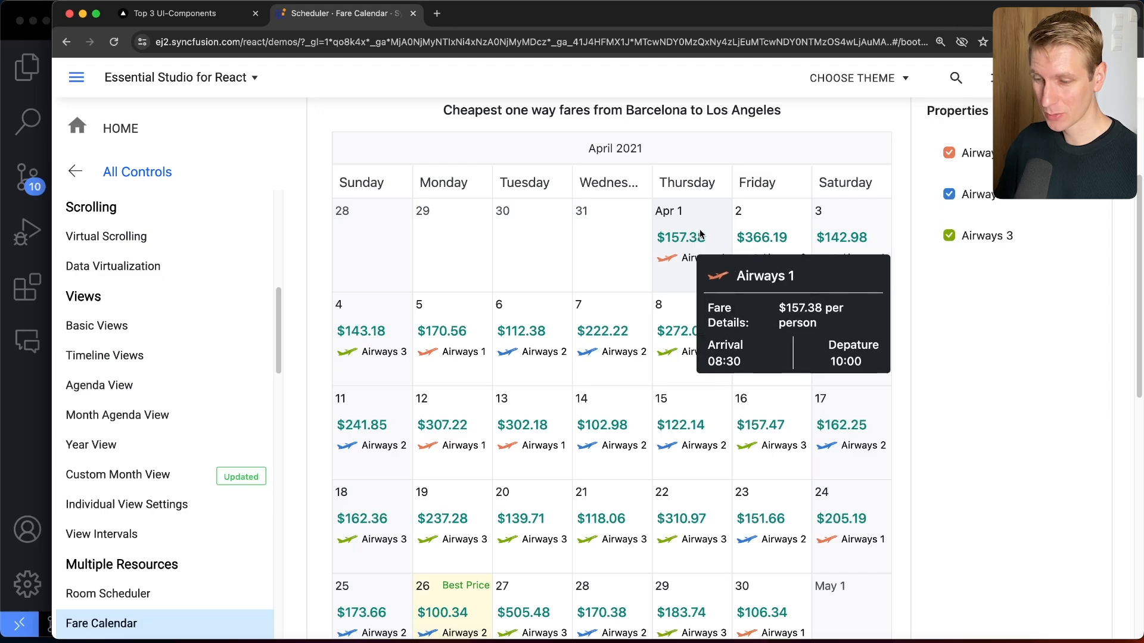
{"action": "scroll", "coordinate": [679, 268], "scroll_direction": "down", "scroll_amount": 1}
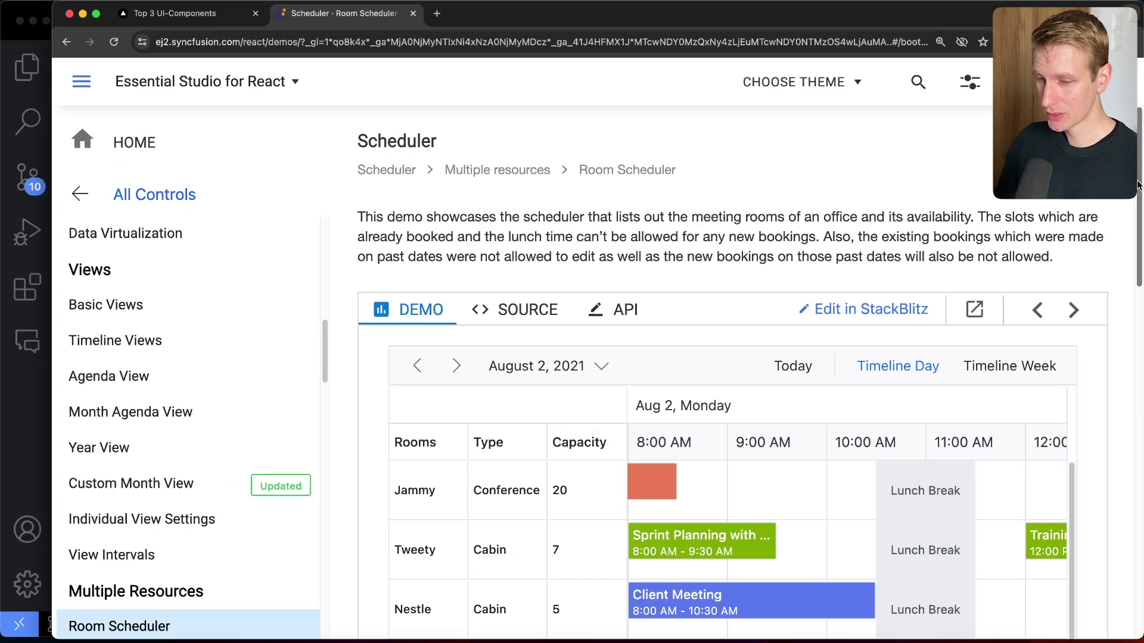
{"action": "left_click_drag", "start_coordinate": [1138, 183], "coordinate": [1140, 286]}
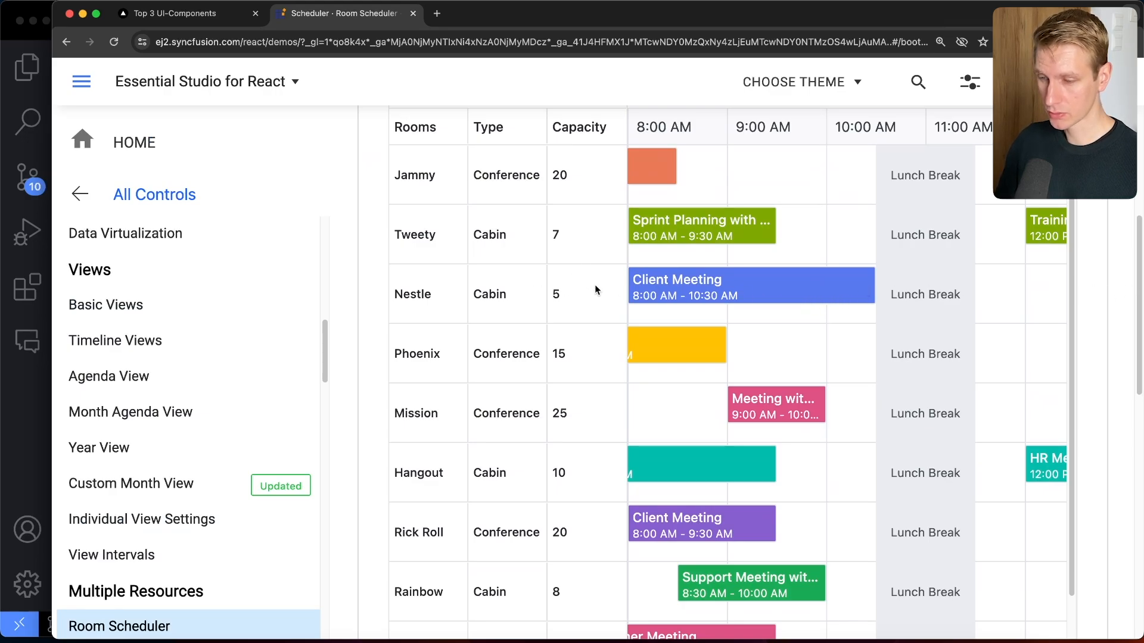
{"action": "scroll", "coordinate": [594, 286], "scroll_direction": "up", "scroll_amount": 3}
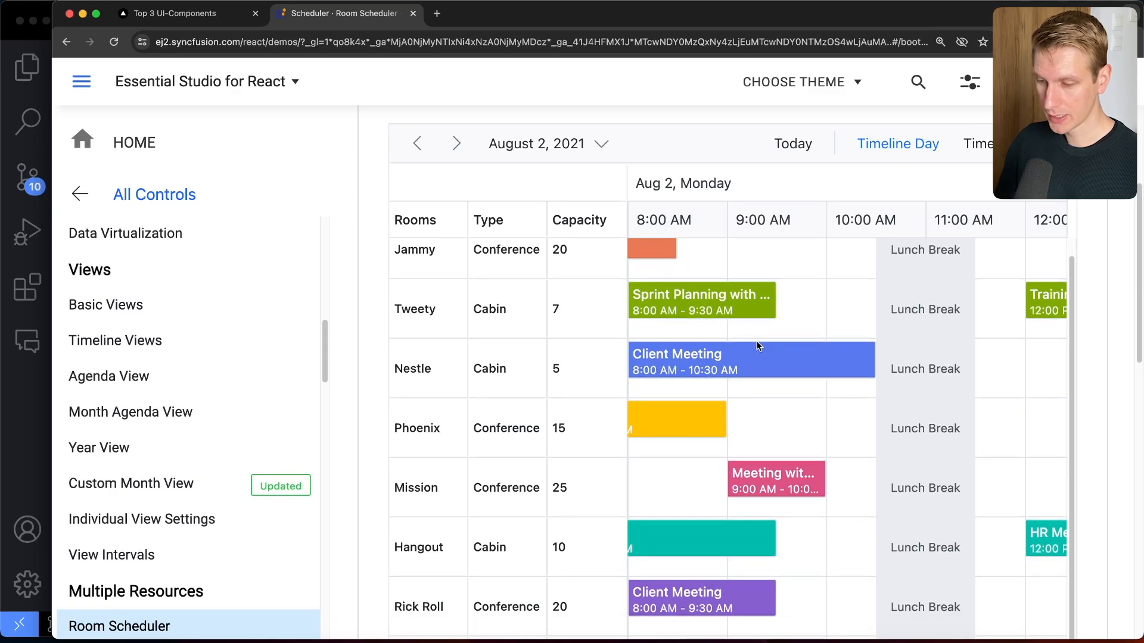
{"action": "scroll", "coordinate": [760, 358], "scroll_direction": "down", "scroll_amount": 2}
{"action": "scroll", "coordinate": [787, 410], "scroll_direction": "up", "scroll_amount": 2}
{"action": "scroll", "coordinate": [787, 409], "scroll_direction": "down", "scroll_amount": 2}
{"action": "scroll", "coordinate": [787, 409], "scroll_direction": "down", "scroll_amount": 2}
{"action": "scroll", "coordinate": [787, 410], "scroll_direction": "down", "scroll_amount": 3}
View the Client Meeting booking, show Timeline Week for the current week, then go to the Resources demo
{"action": "left_click", "coordinate": [728, 354]}
{"action": "left_click", "coordinate": [841, 375]}
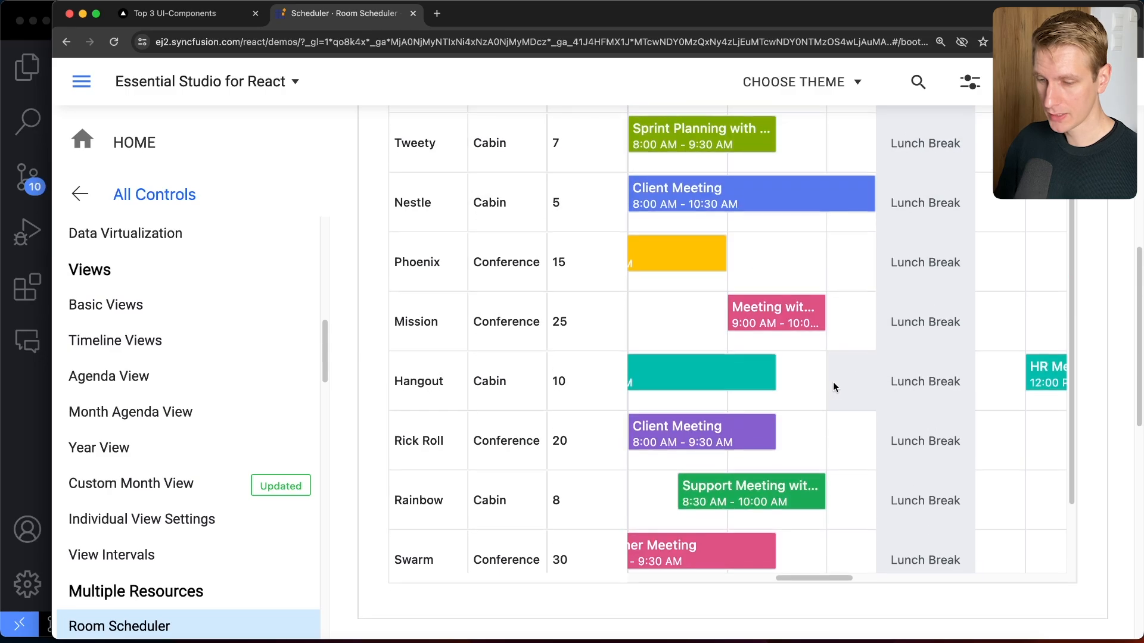
{"action": "scroll", "coordinate": [840, 375], "scroll_direction": "up", "scroll_amount": 5}
{"action": "scroll", "coordinate": [879, 345], "scroll_direction": "up", "scroll_amount": 2}
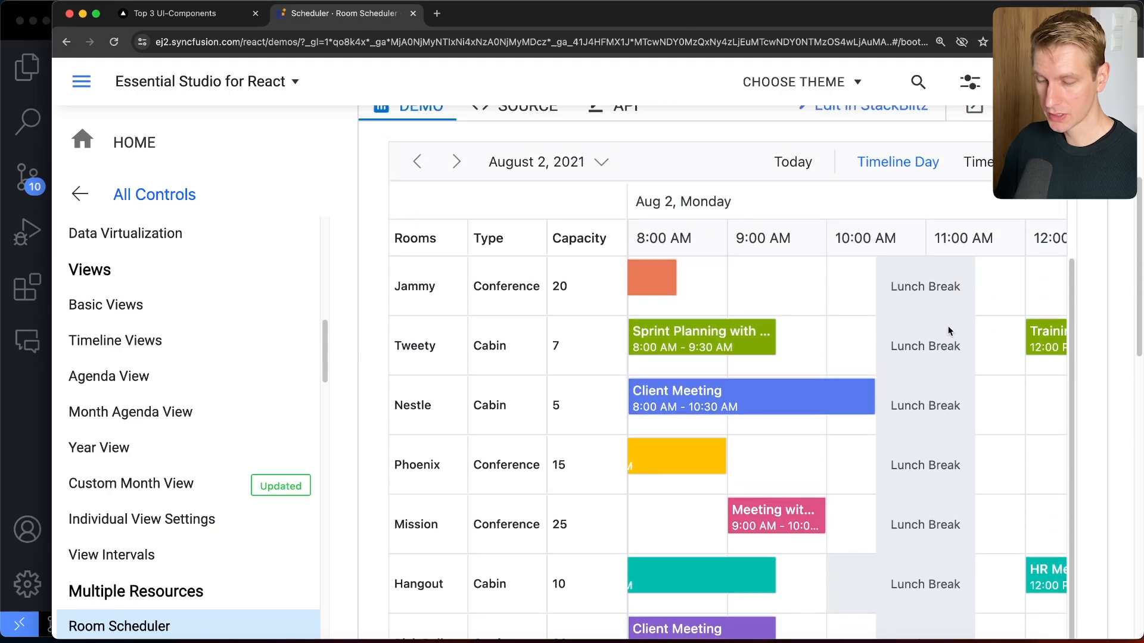
{"action": "scroll", "coordinate": [826, 544], "scroll_direction": "down", "scroll_amount": 5}
{"action": "scroll", "coordinate": [825, 543], "scroll_direction": "down", "scroll_amount": 3}
{"action": "scroll", "coordinate": [826, 518], "scroll_direction": "right", "scroll_amount": 5}
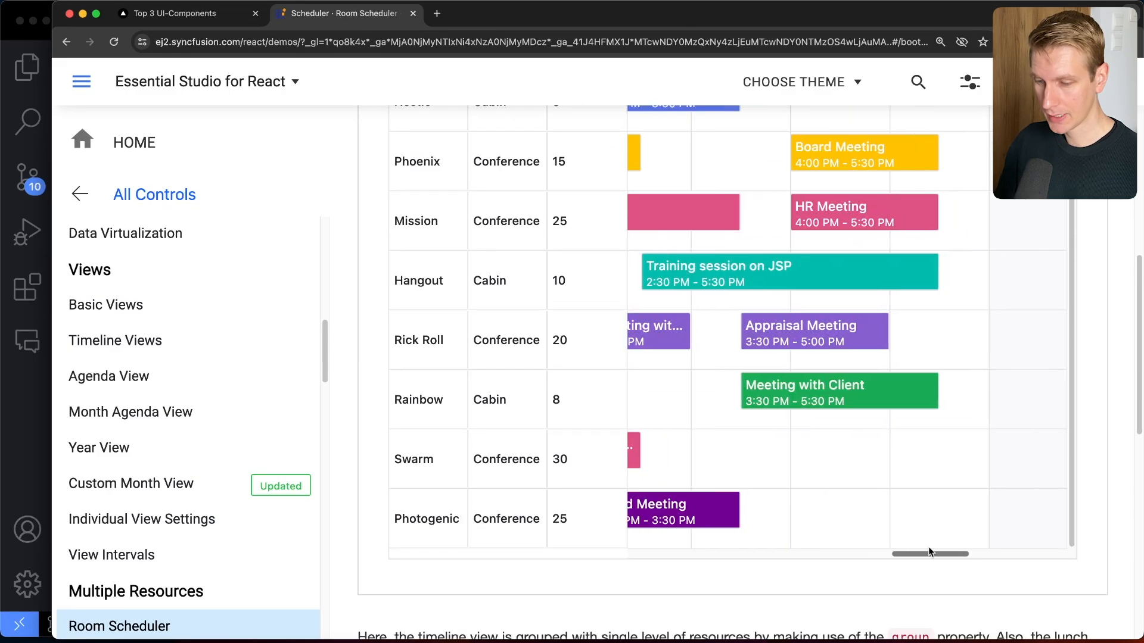
{"action": "scroll", "coordinate": [831, 500], "scroll_direction": "right", "scroll_amount": 5}
{"action": "scroll", "coordinate": [839, 490], "scroll_direction": "up", "scroll_amount": 2}
{"action": "scroll", "coordinate": [839, 490], "scroll_direction": "up", "scroll_amount": 3}
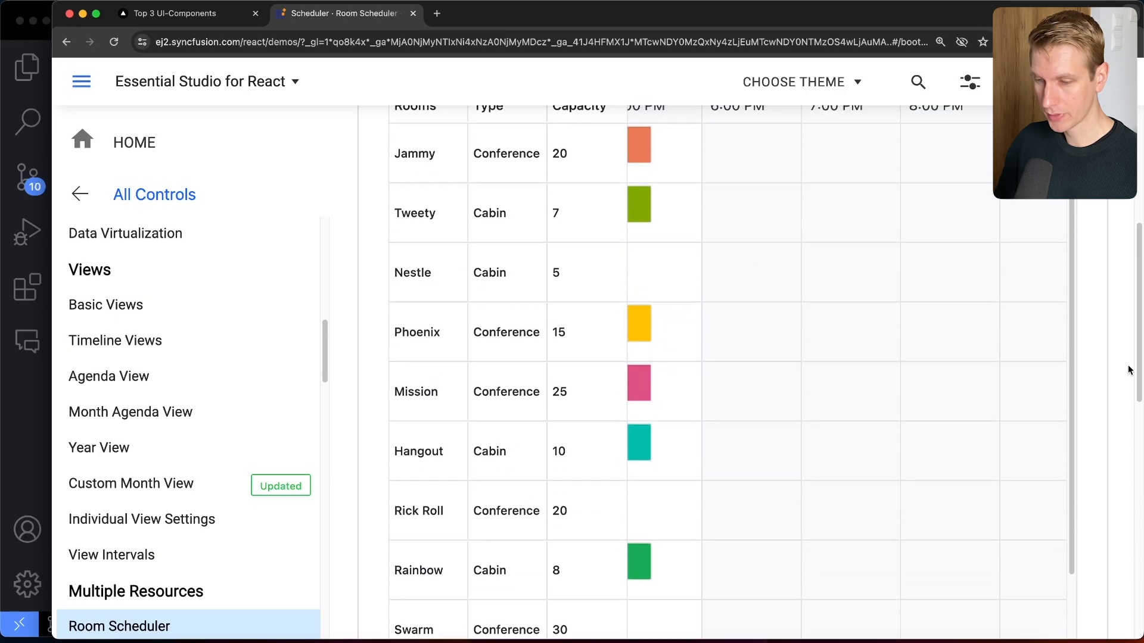
{"action": "scroll", "coordinate": [982, 358], "scroll_direction": "up", "scroll_amount": 4}
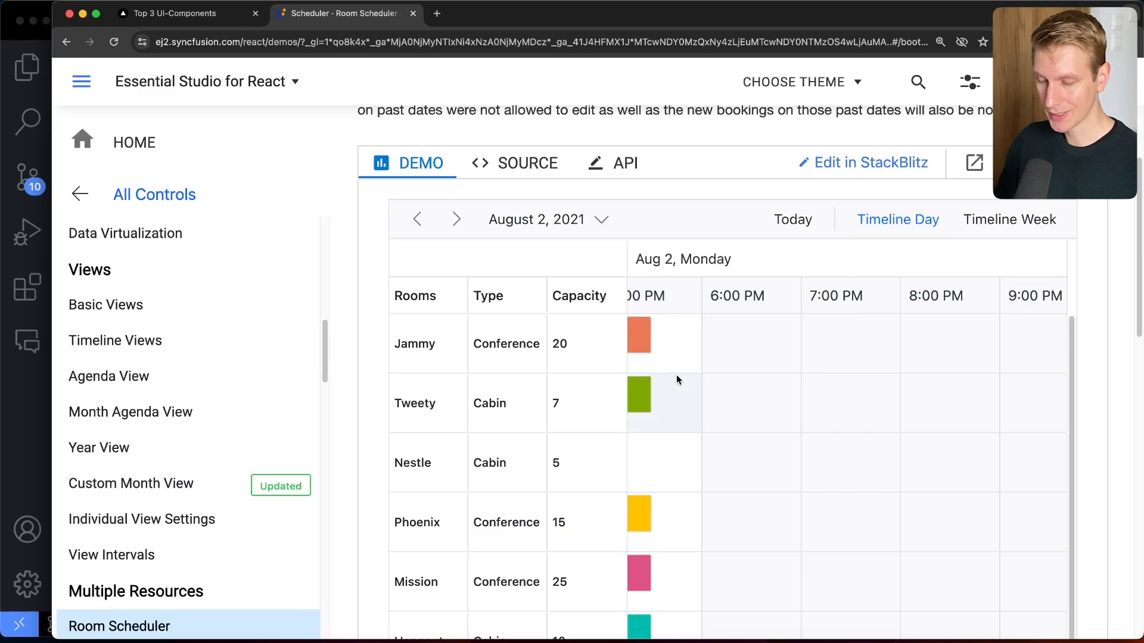
{"action": "left_click", "coordinate": [964, 220]}
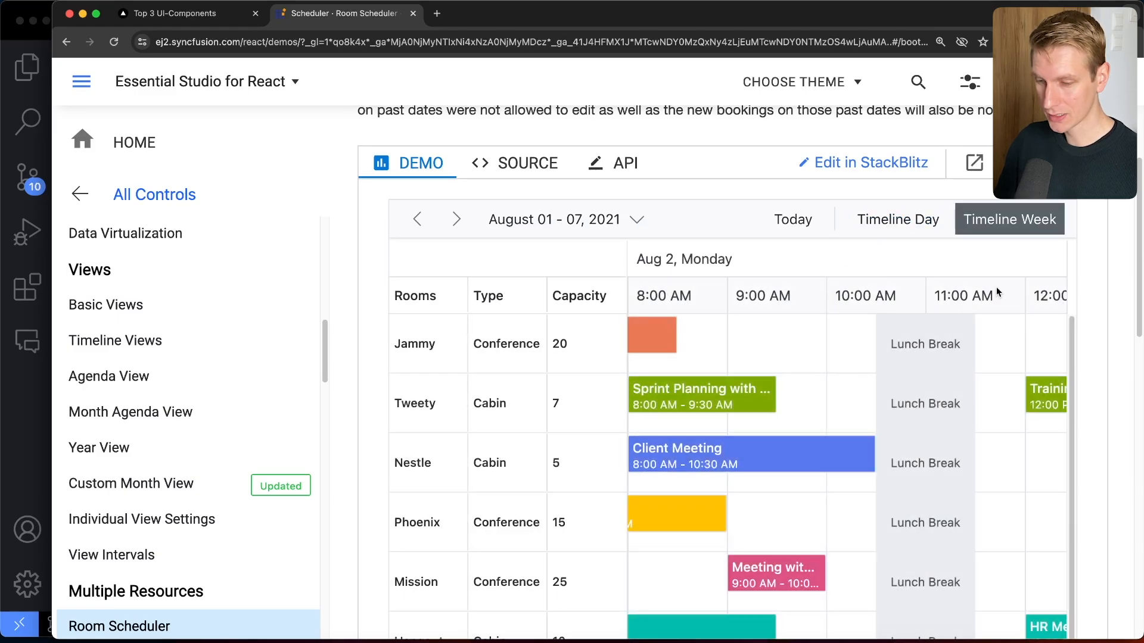
{"action": "left_click", "coordinate": [793, 219]}
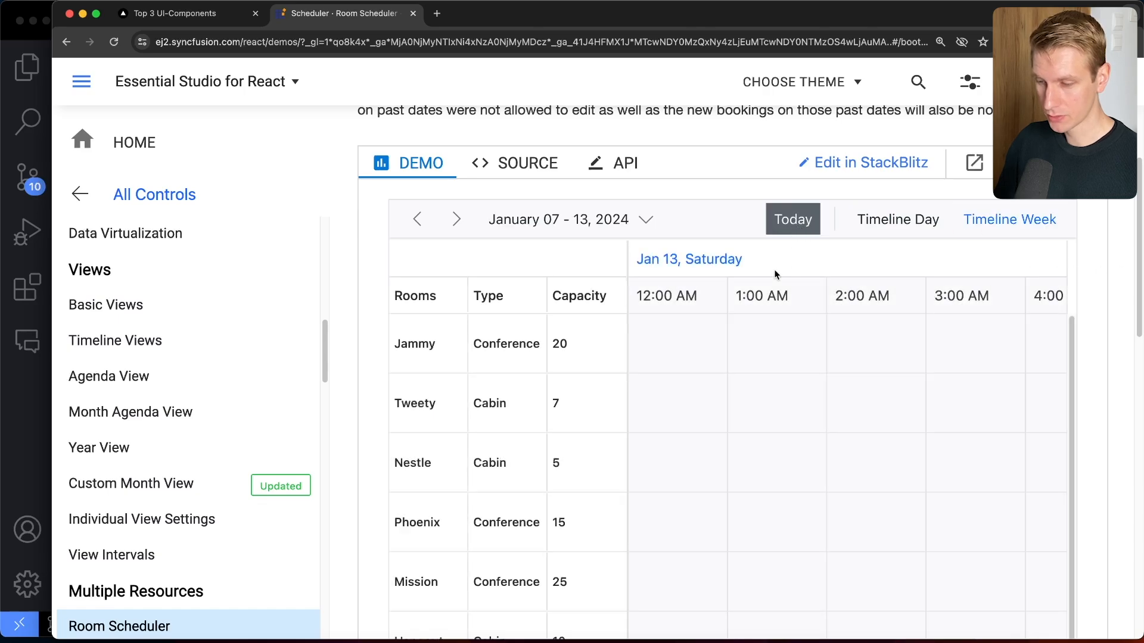
{"action": "scroll", "coordinate": [241, 404], "scroll_direction": "down", "scroll_amount": 5}
{"action": "scroll", "coordinate": [241, 404], "scroll_direction": "down", "scroll_amount": 1}
{"action": "scroll", "coordinate": [242, 404], "scroll_direction": "down", "scroll_amount": 1}
{"action": "left_click", "coordinate": [147, 435]}
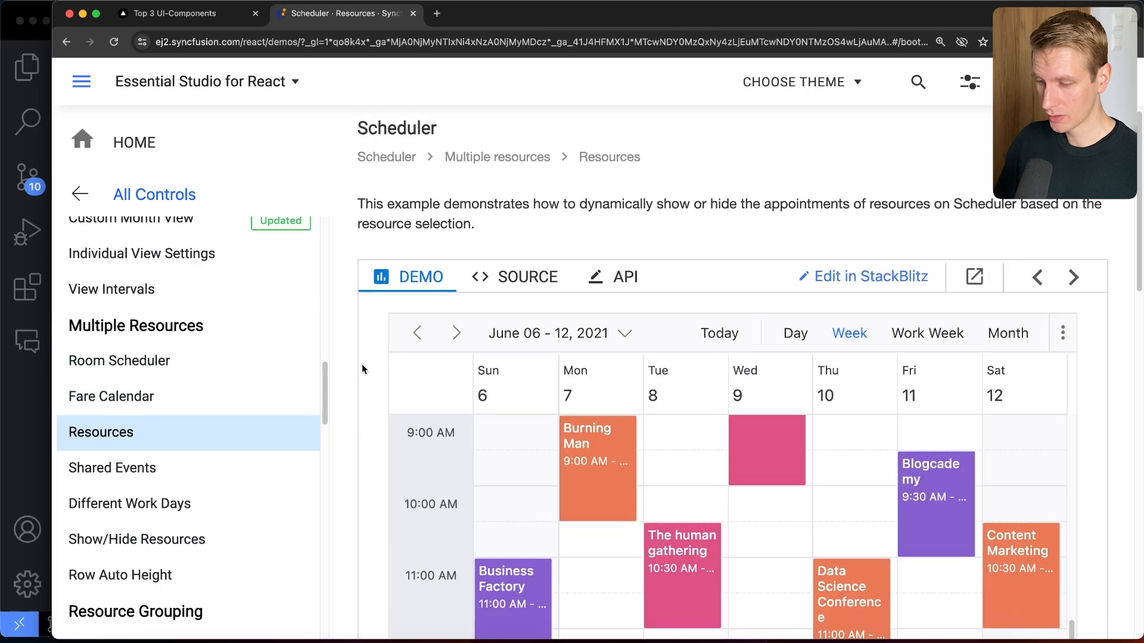
Zoom the page out and toggle Margaret's appointments off and on in the resource filter
{"action": "key", "text": "super+minus"}
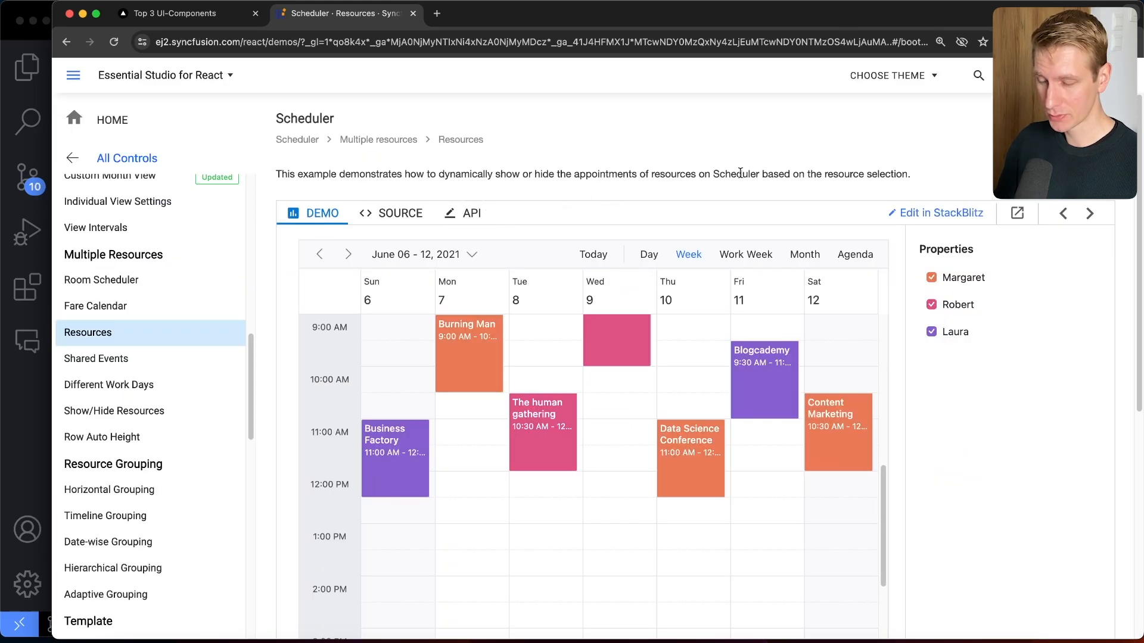
{"action": "scroll", "coordinate": [858, 175], "scroll_direction": "down", "scroll_amount": 1}
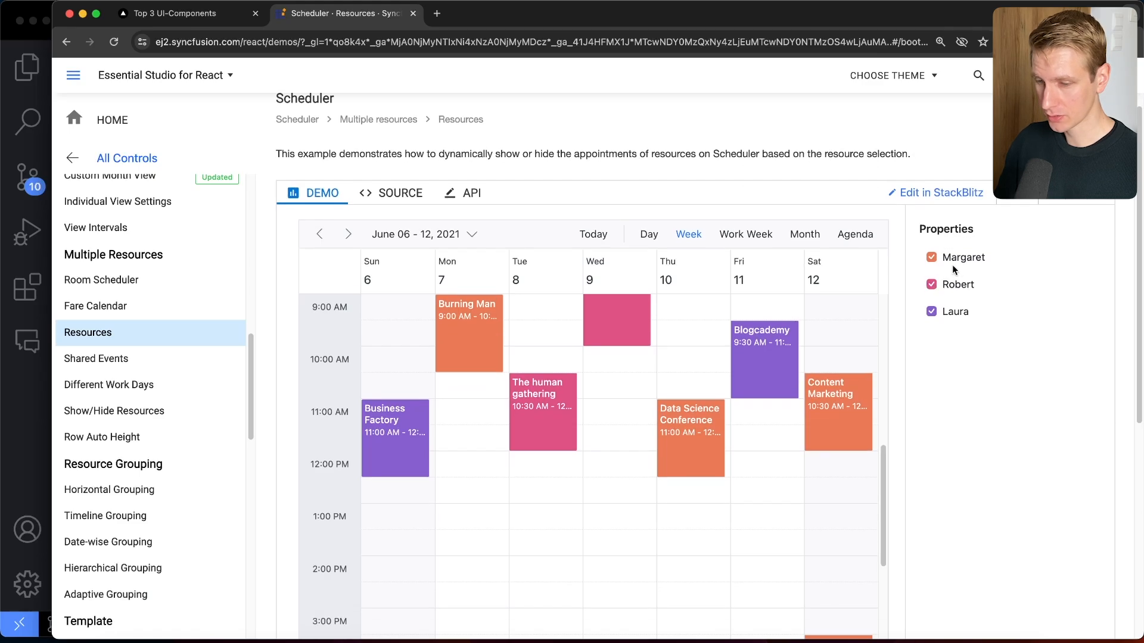
{"action": "left_click", "coordinate": [931, 258]}
{"action": "left_click", "coordinate": [931, 258]}
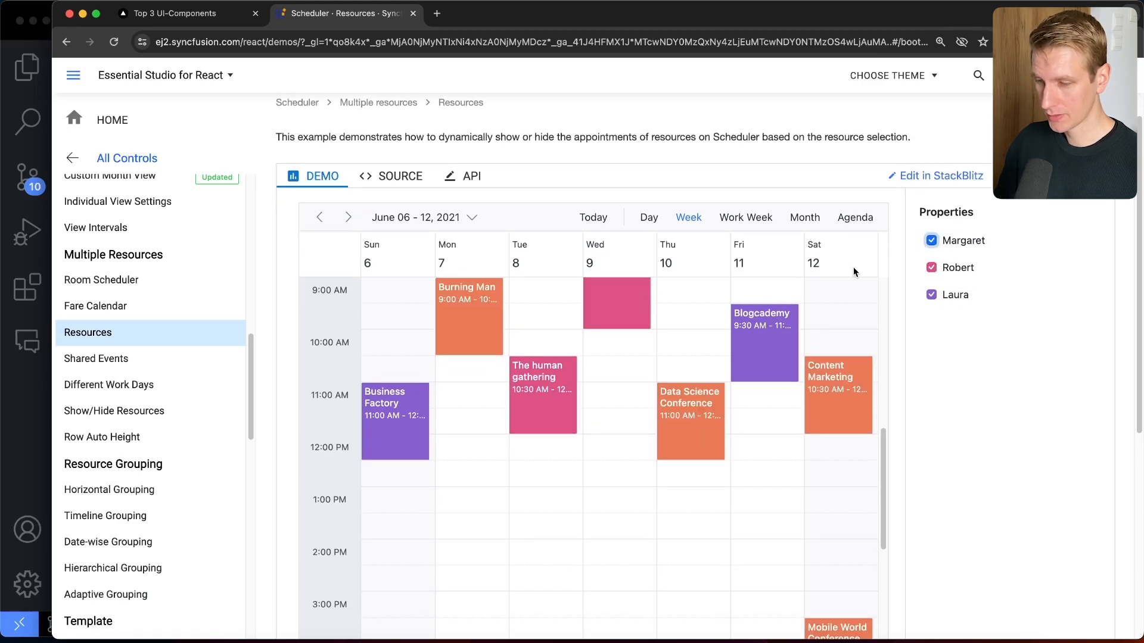
{"action": "scroll", "coordinate": [751, 241], "scroll_direction": "down", "scroll_amount": 2}
Try Work Week, Agenda and Day views, review the SOURCE tab, return to DEMO and zoom back in
{"action": "left_click", "coordinate": [752, 155]}
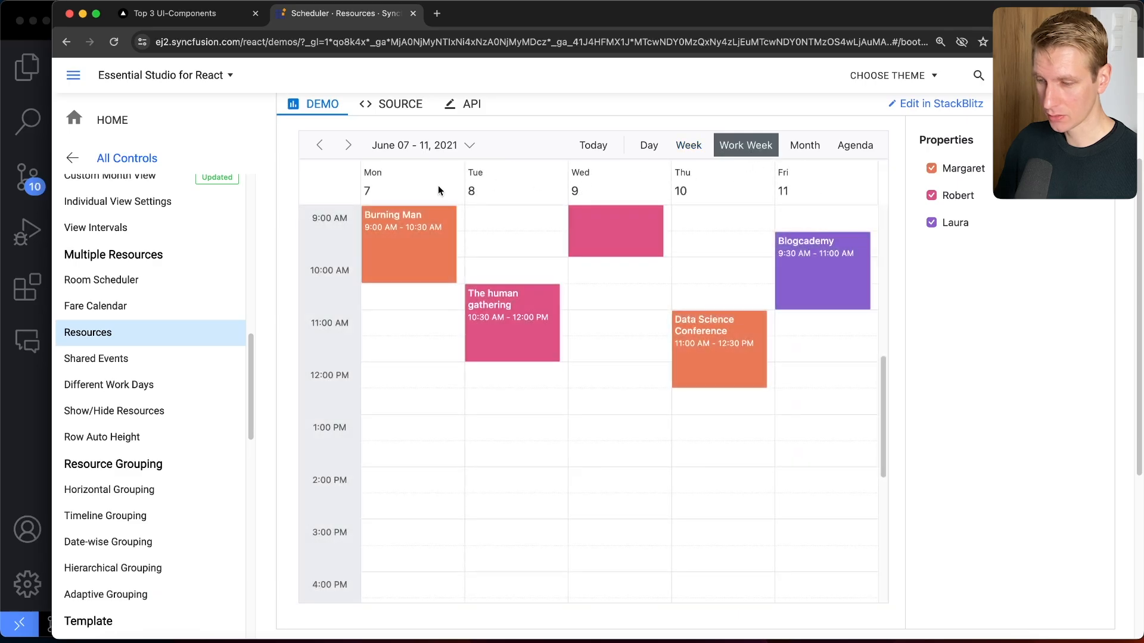
{"action": "left_click", "coordinate": [855, 145]}
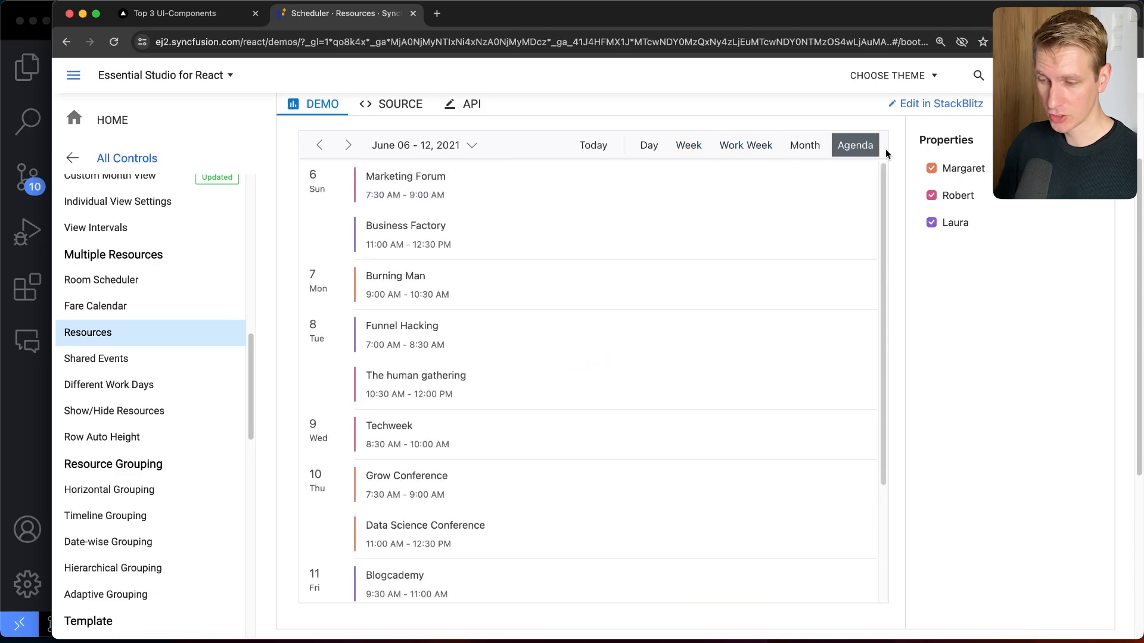
{"action": "scroll", "coordinate": [593, 312], "scroll_direction": "up", "scroll_amount": 1}
{"action": "scroll", "coordinate": [567, 298], "scroll_direction": "down", "scroll_amount": 3}
{"action": "scroll", "coordinate": [567, 297], "scroll_direction": "up", "scroll_amount": 3}
{"action": "left_click", "coordinate": [649, 152]}
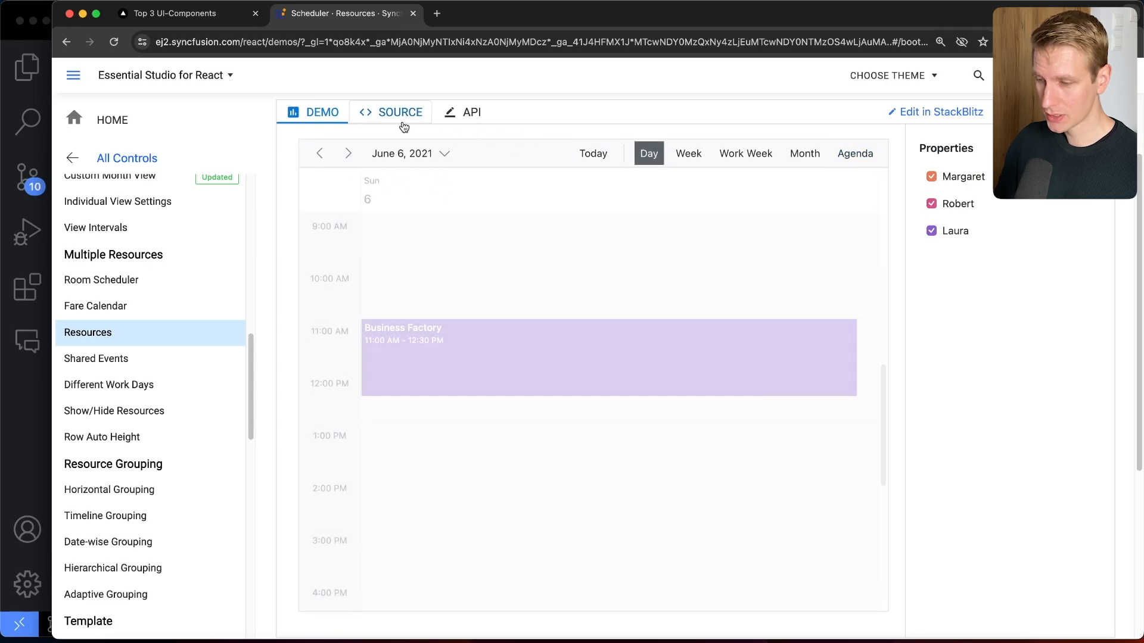
{"action": "left_click", "coordinate": [401, 112]}
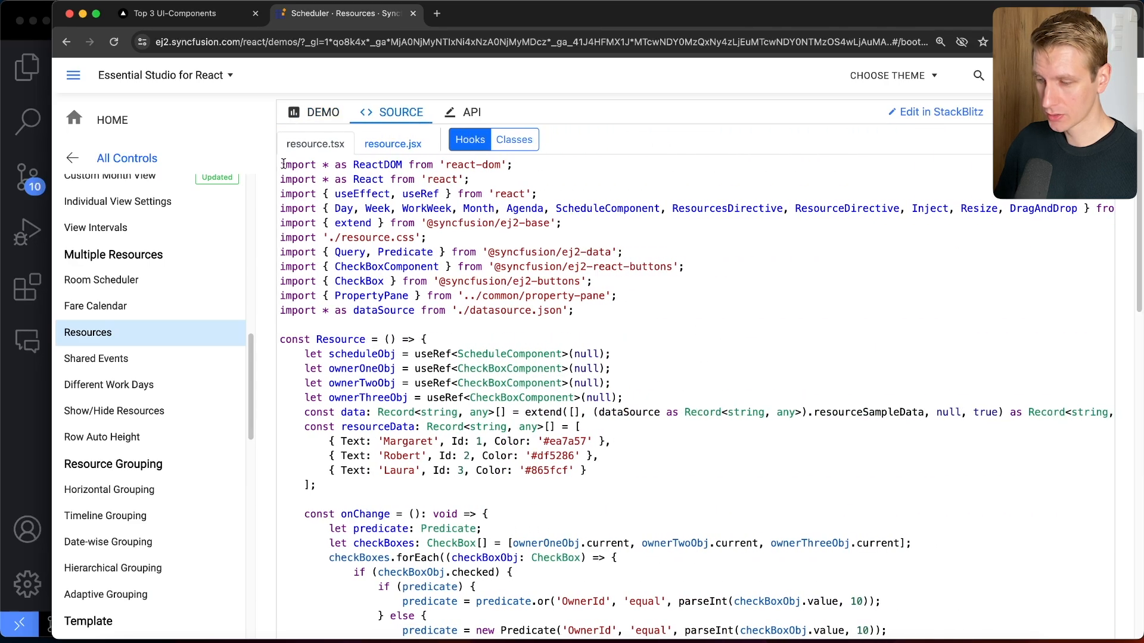
{"action": "left_click", "coordinate": [322, 112]}
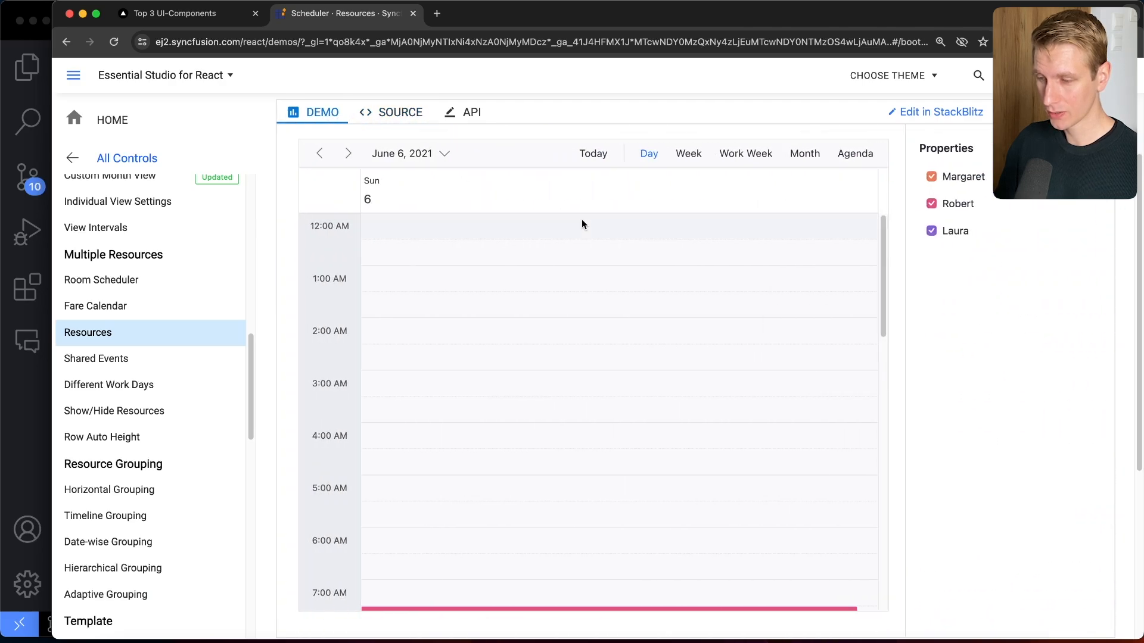
{"action": "scroll", "coordinate": [153, 358], "scroll_direction": "up", "scroll_amount": 1}
{"action": "left_click_drag", "start_coordinate": [255, 353], "coordinate": [255, 386]}
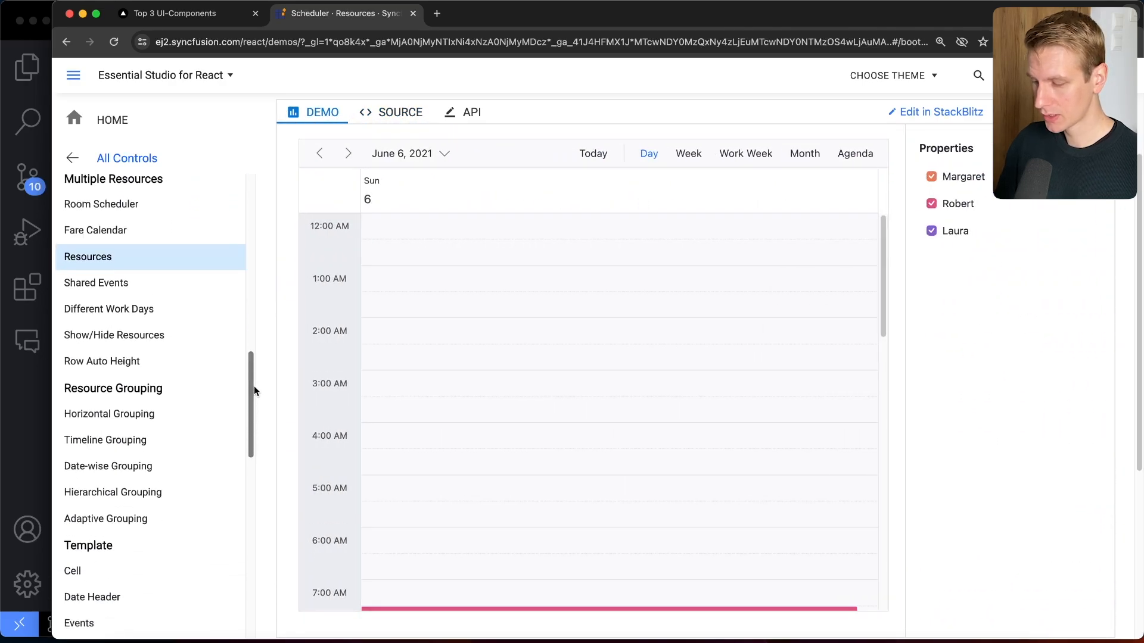
{"action": "key", "text": "super+plus"}
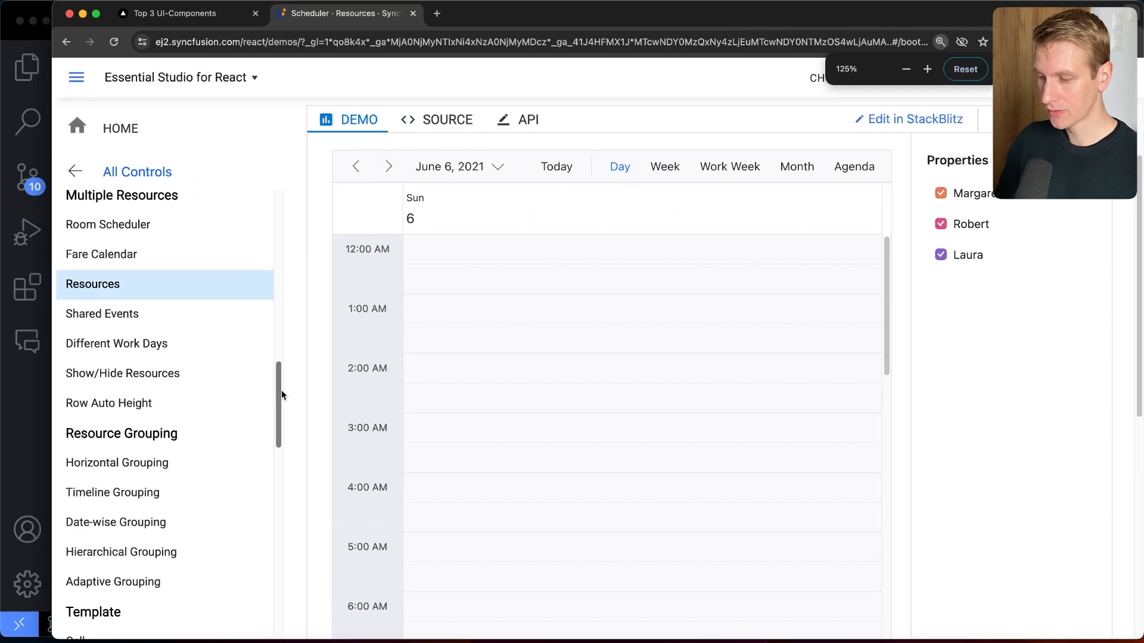
{"action": "left_click_drag", "start_coordinate": [279, 391], "coordinate": [282, 392]}
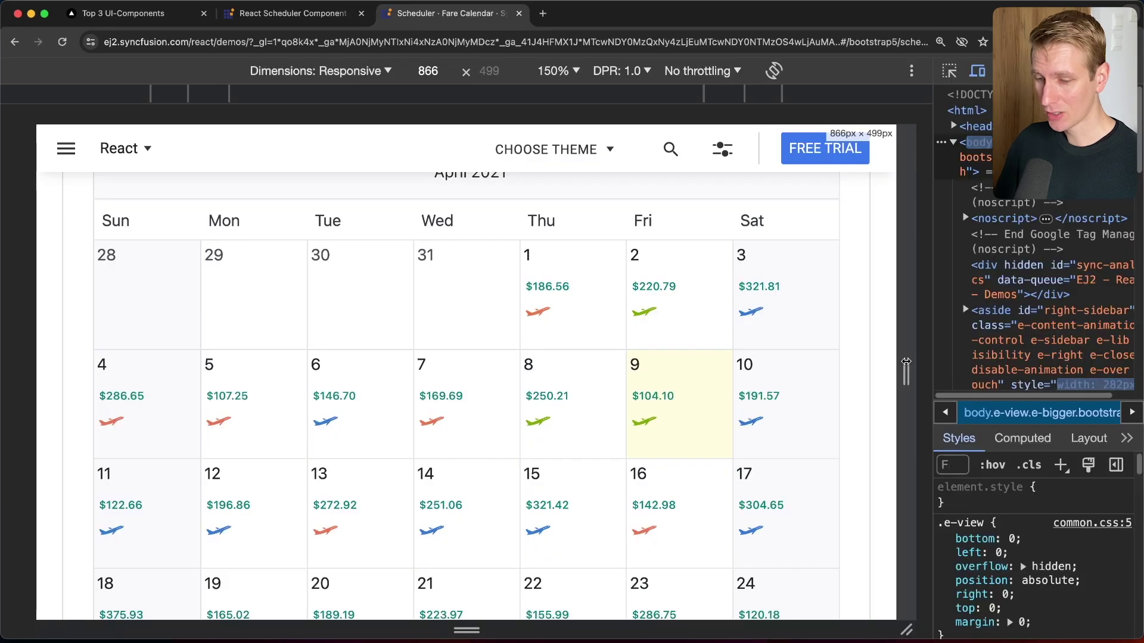
Drag the responsive viewport narrower to test the Fare Calendar layout, then close DevTools
{"action": "mouse_move", "coordinate": [912, 401]}
{"action": "left_mouse_down"}
{"action": "mouse_move", "coordinate": [770, 410]}
{"action": "mouse_move", "coordinate": [797, 410]}
{"action": "left_mouse_up"}
{"action": "key", "text": "super+alt+i"}
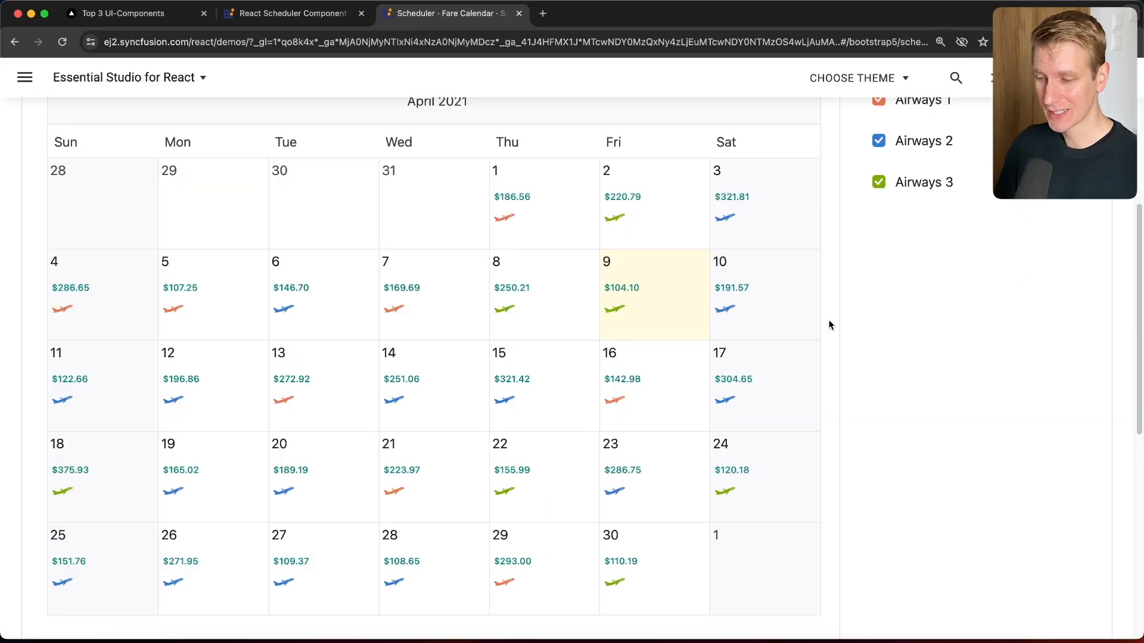